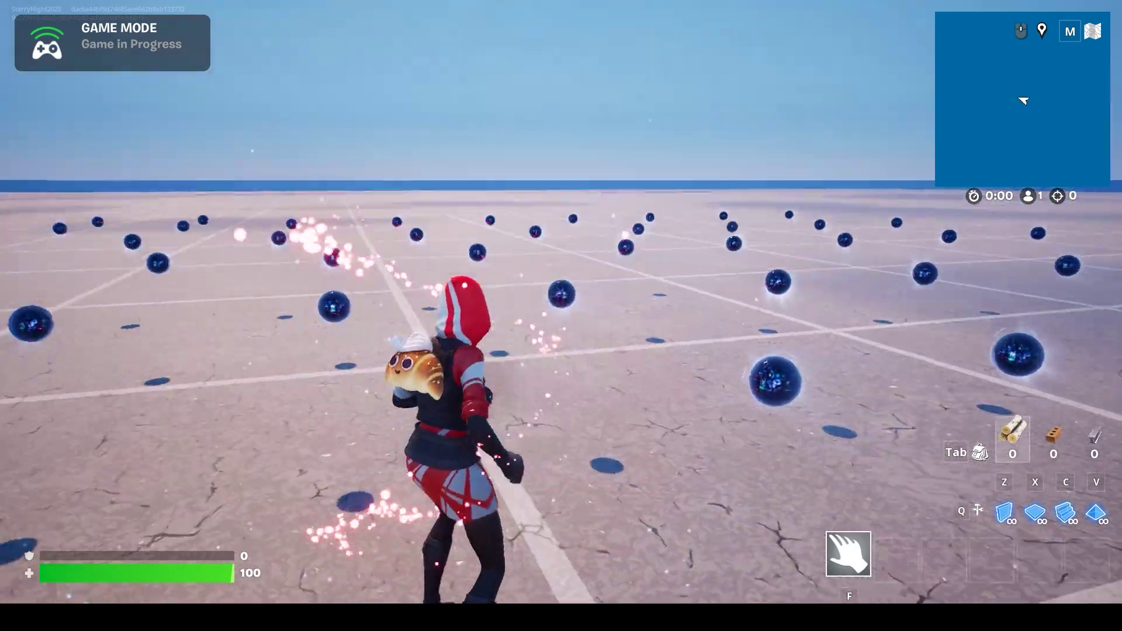
Walk the character through the VFX powerups in the running game to preview their visual effects.
key(w)
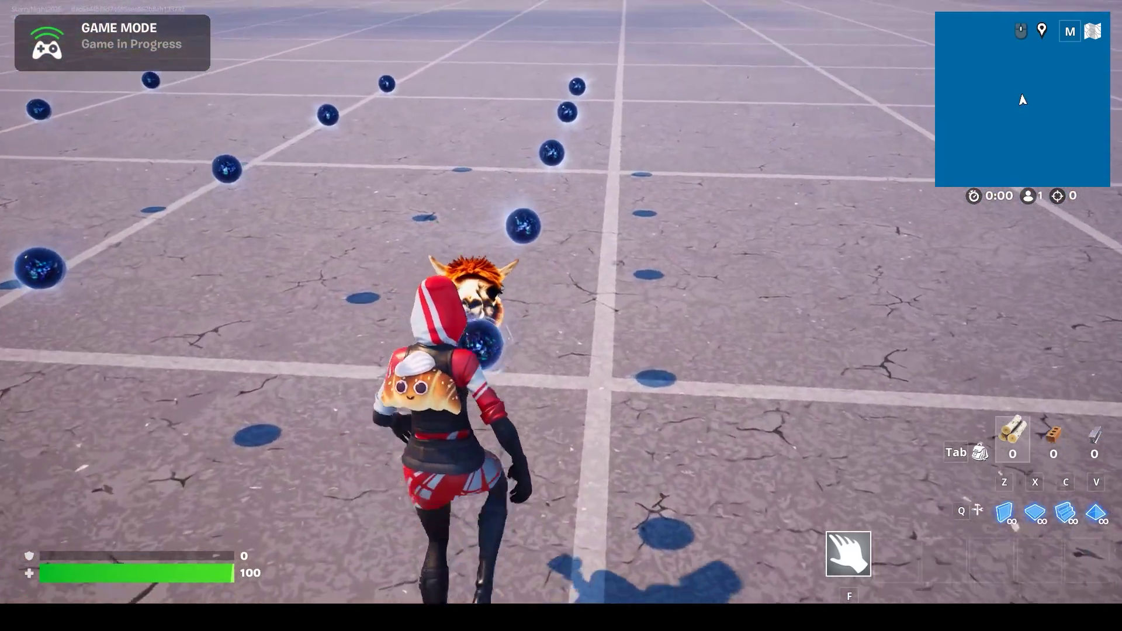
key(w)
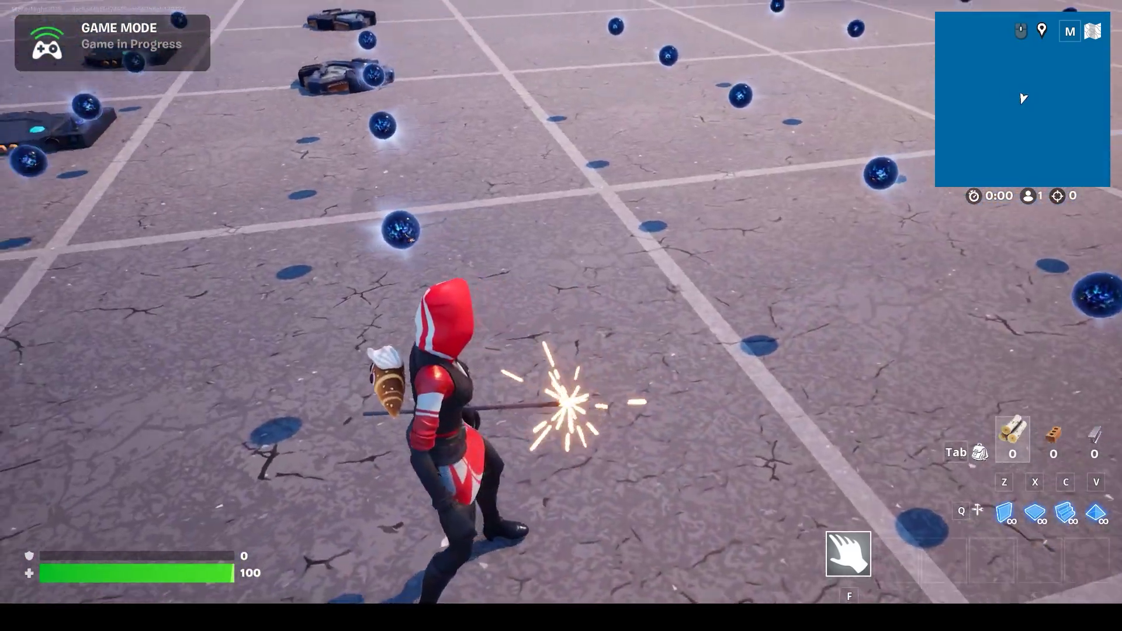
key(w)
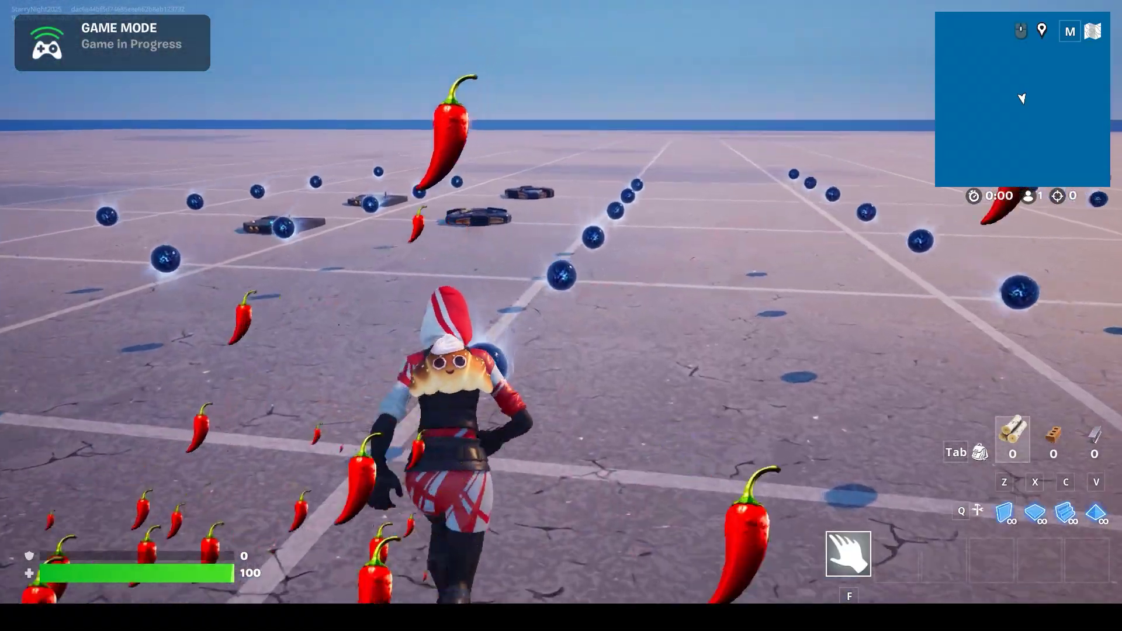
key(w)
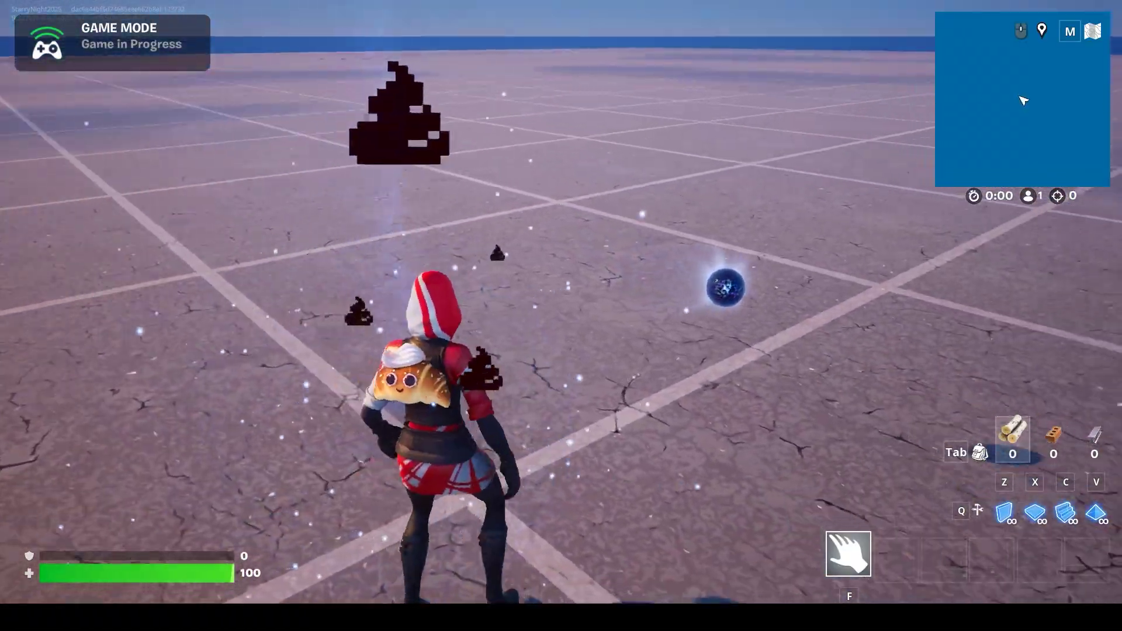
key(w)
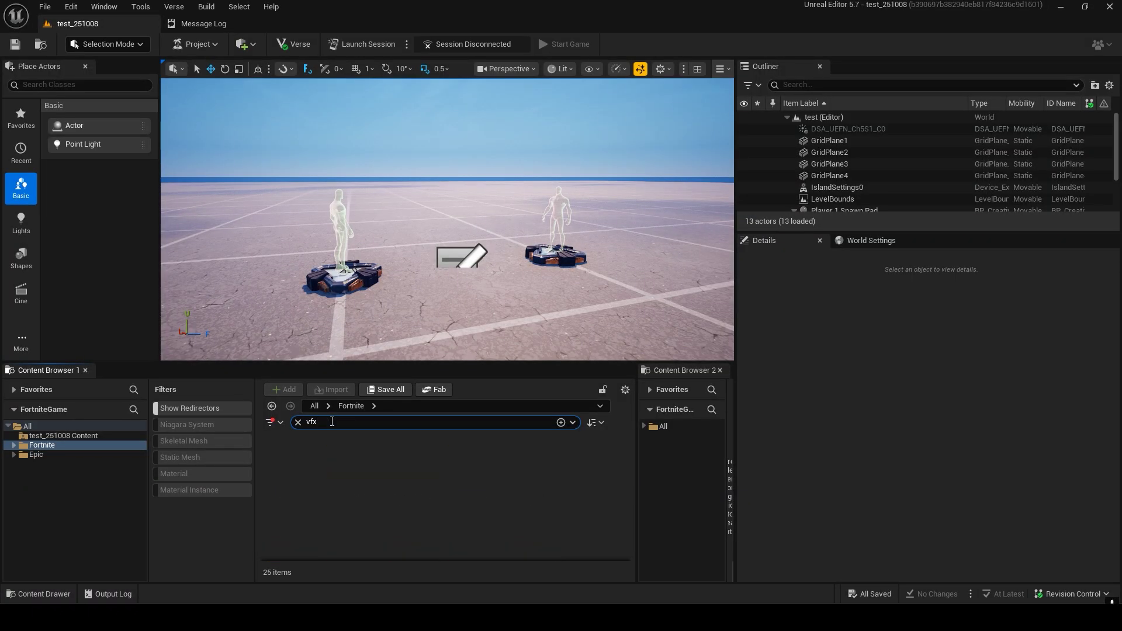
Find the VFX Powerup device in the Fortnite content with the search "vfx power" and place it between the two spawn pads.
scroll(526, 479, down, 3)
scroll(561, 462, down, 3)
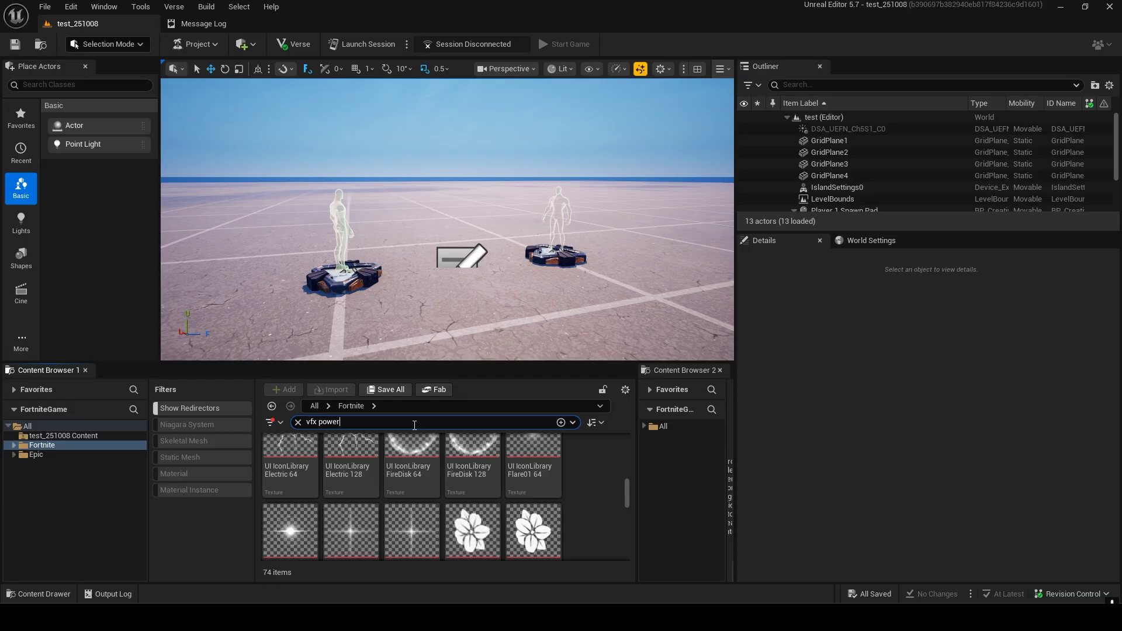
click(289, 463)
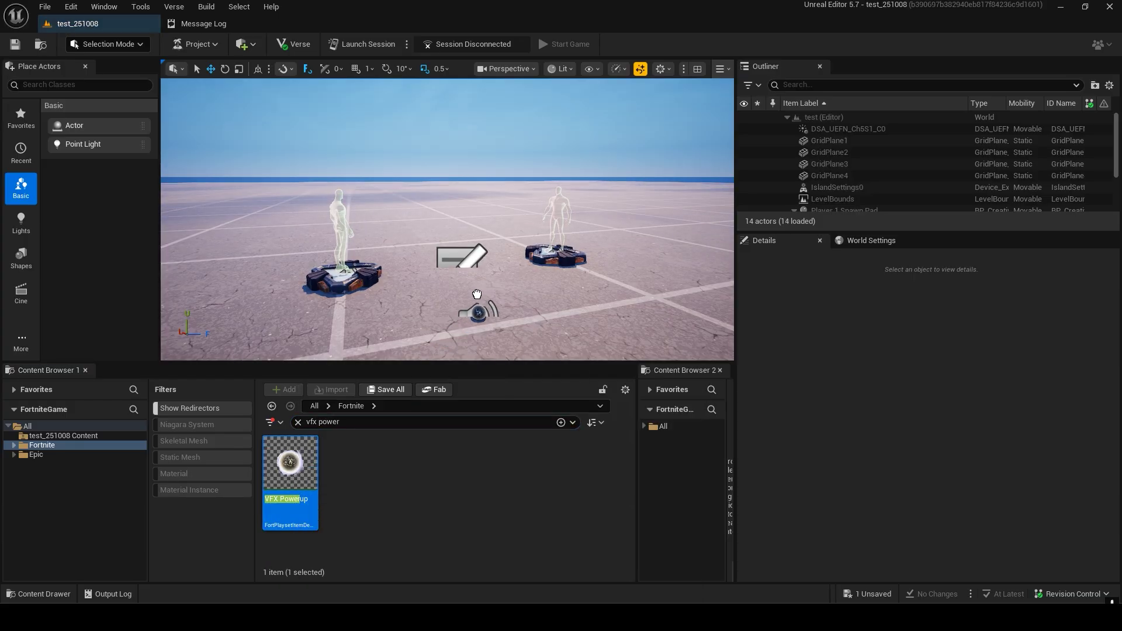
drag(477, 294, 477, 294)
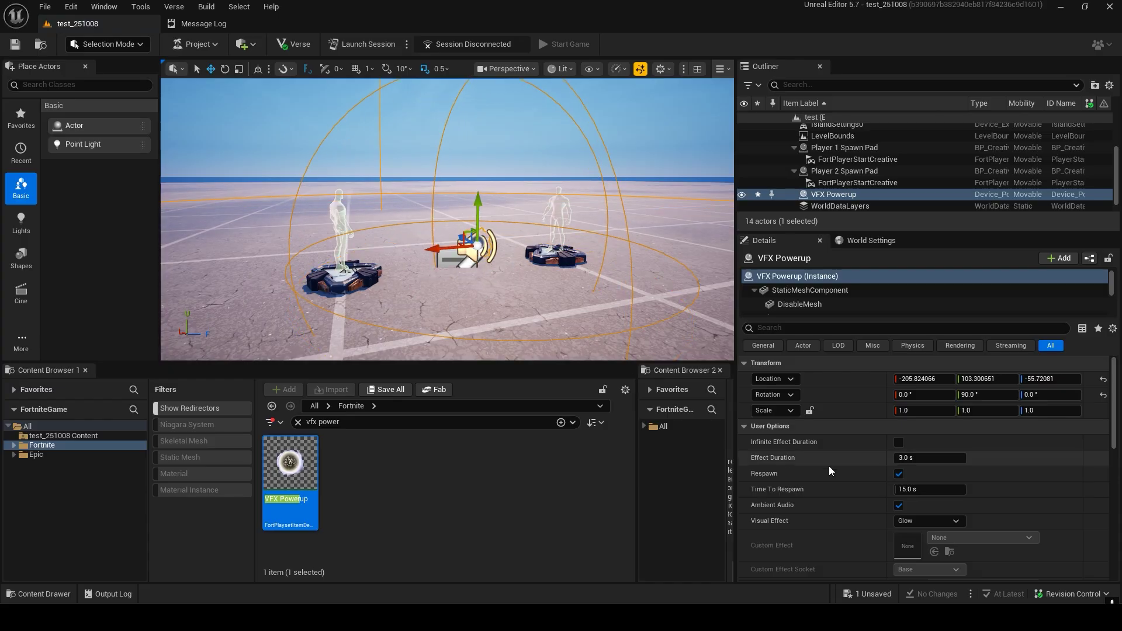
scroll(878, 496, down, 2)
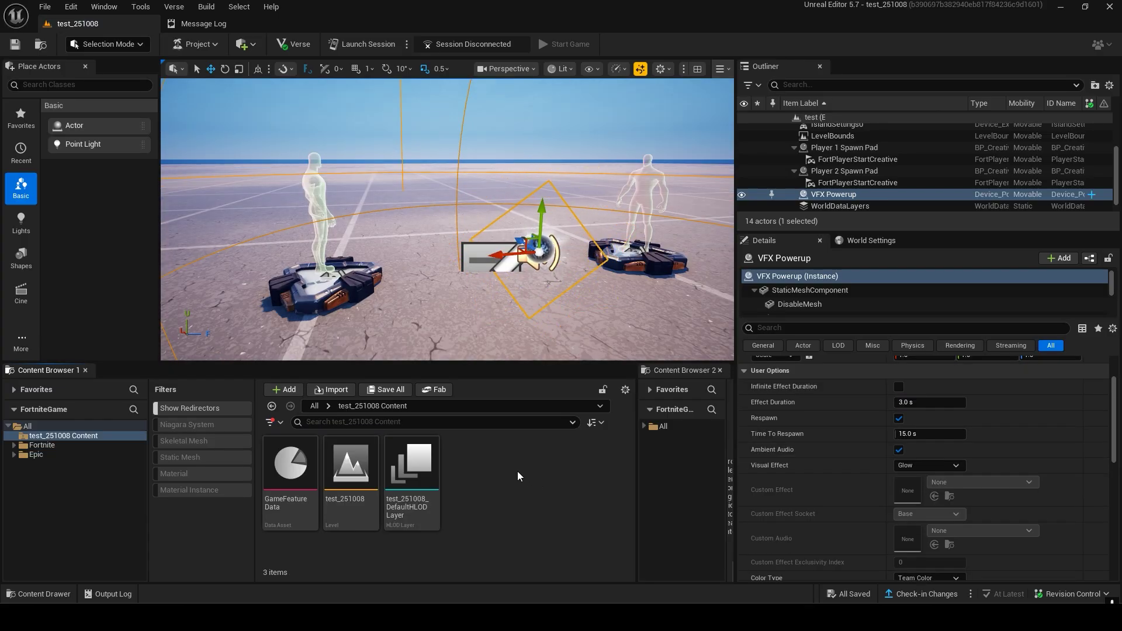
Create a Niagara System from the HangingParticulates emitter in the project content folder and name it NS_Test.
right_click(506, 467)
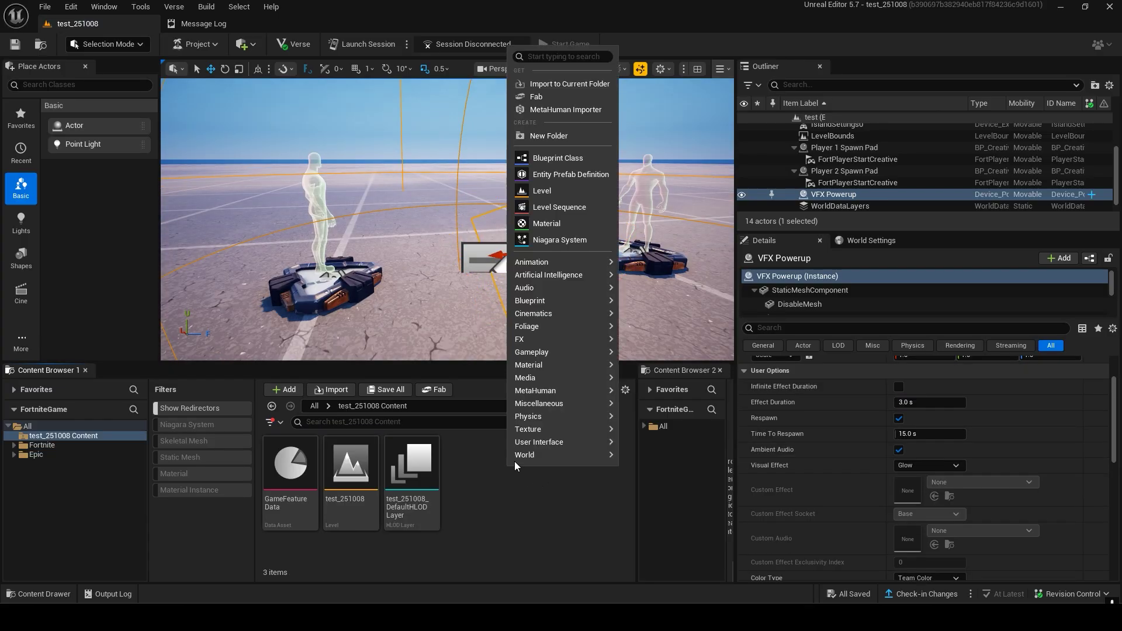
click(564, 238)
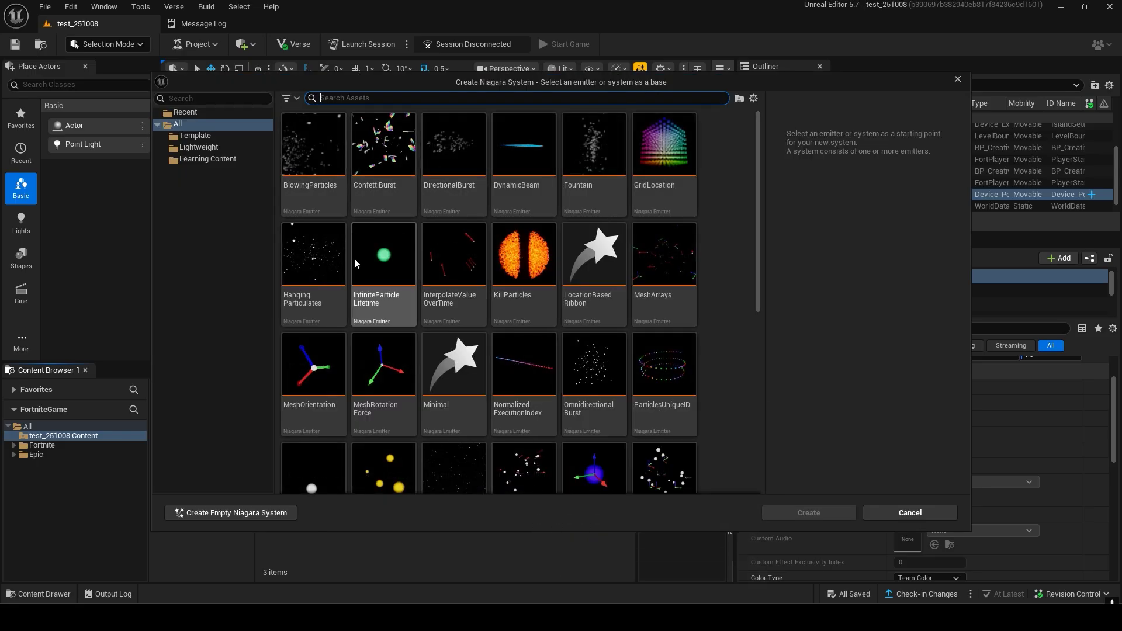
click(325, 271)
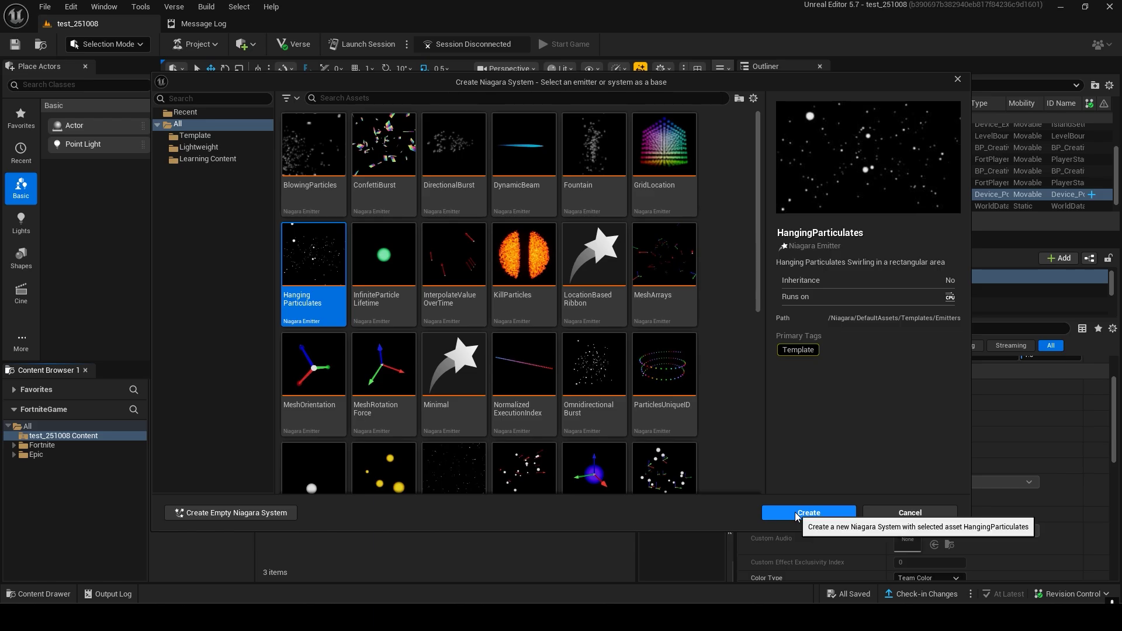
click(796, 512)
text(NS_Test)
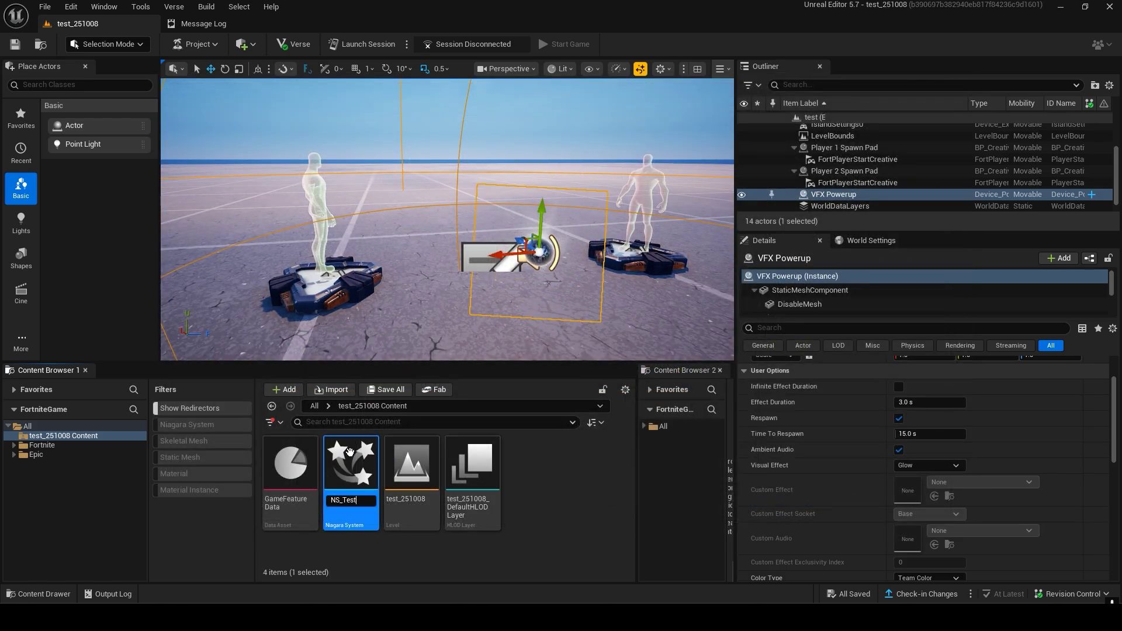
key(Return)
Open NS_Test and change the emitter's Shape Location to a Sphere with a radius of 250.
double_click(356, 456)
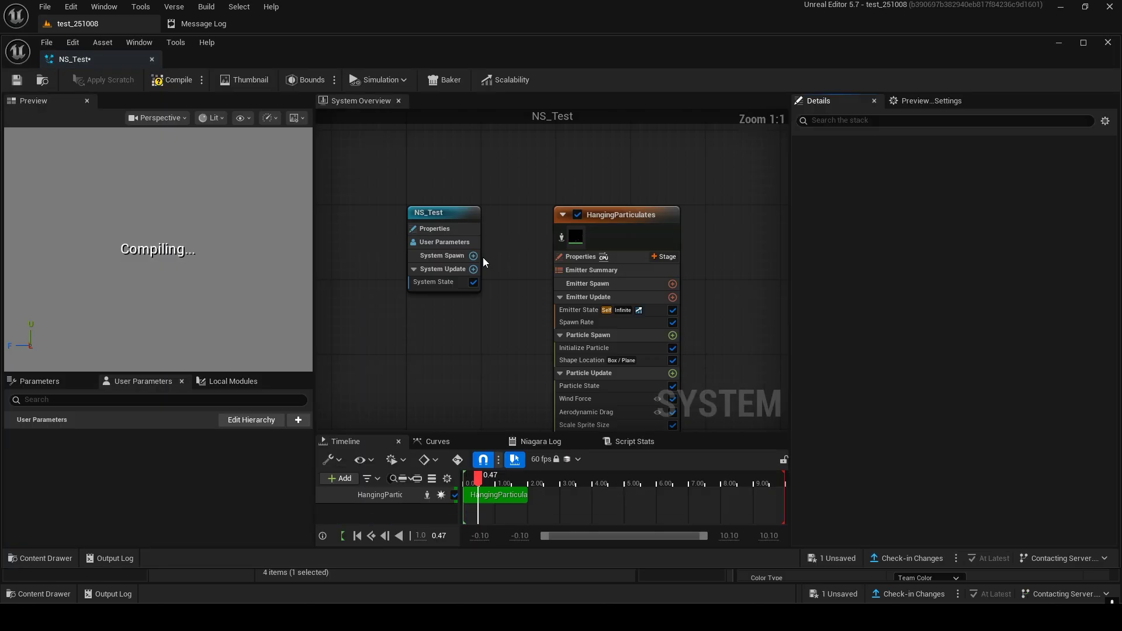
click(602, 244)
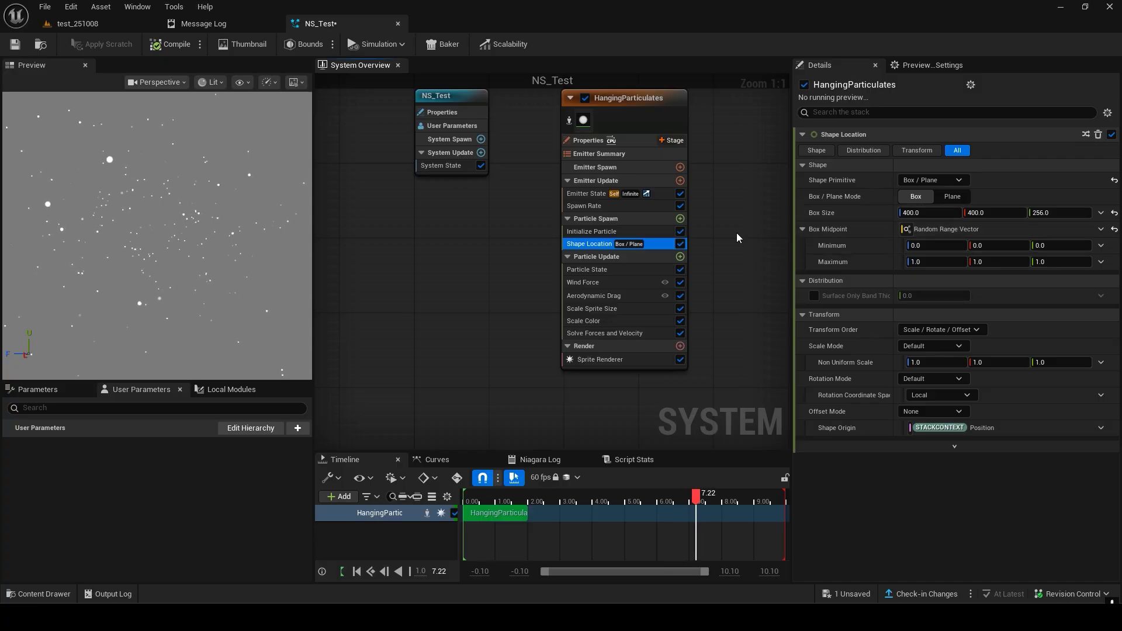
click(930, 199)
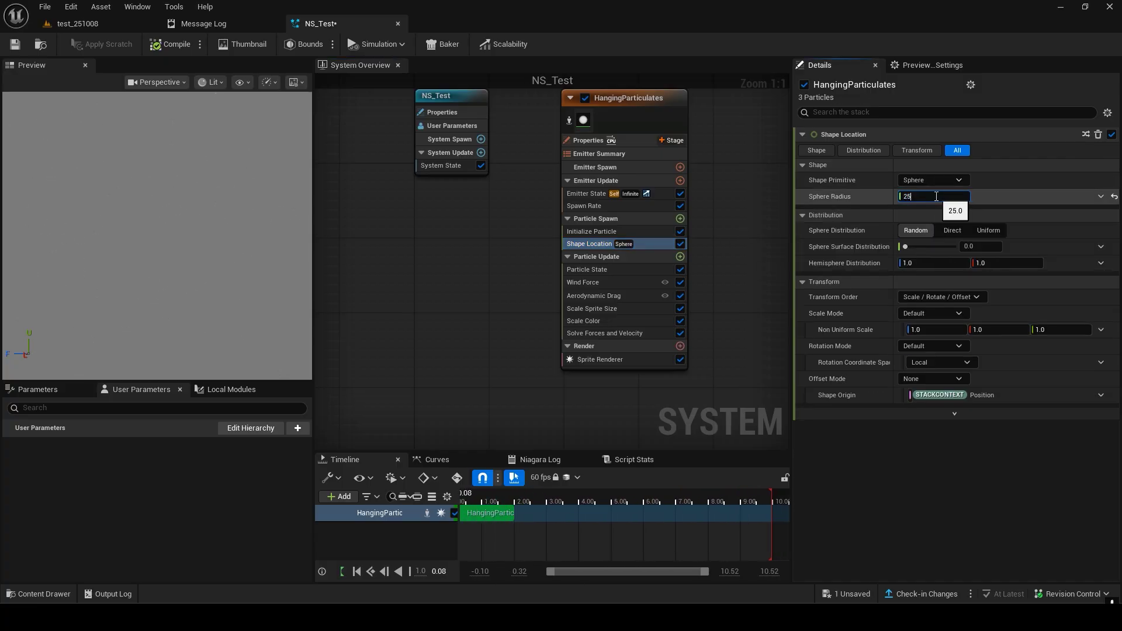
click(936, 196)
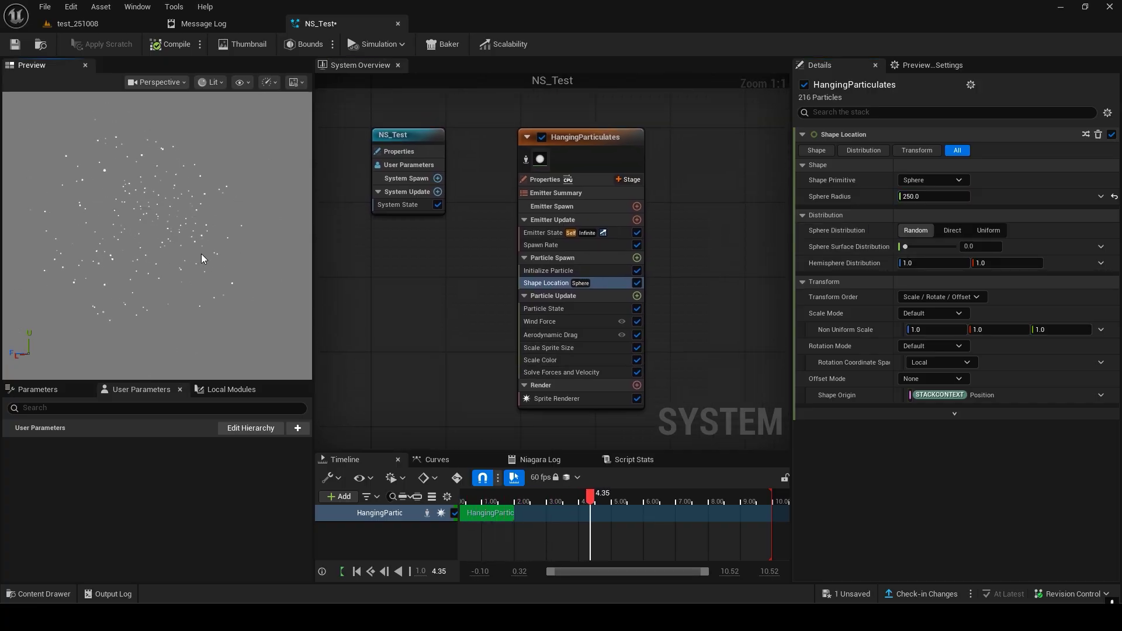
Set Initialize Particle's Lifetime Min to 2.0 and uniform sprite size to 25.0 min and 15.0 max, and open the Scale Color settings.
click(585, 270)
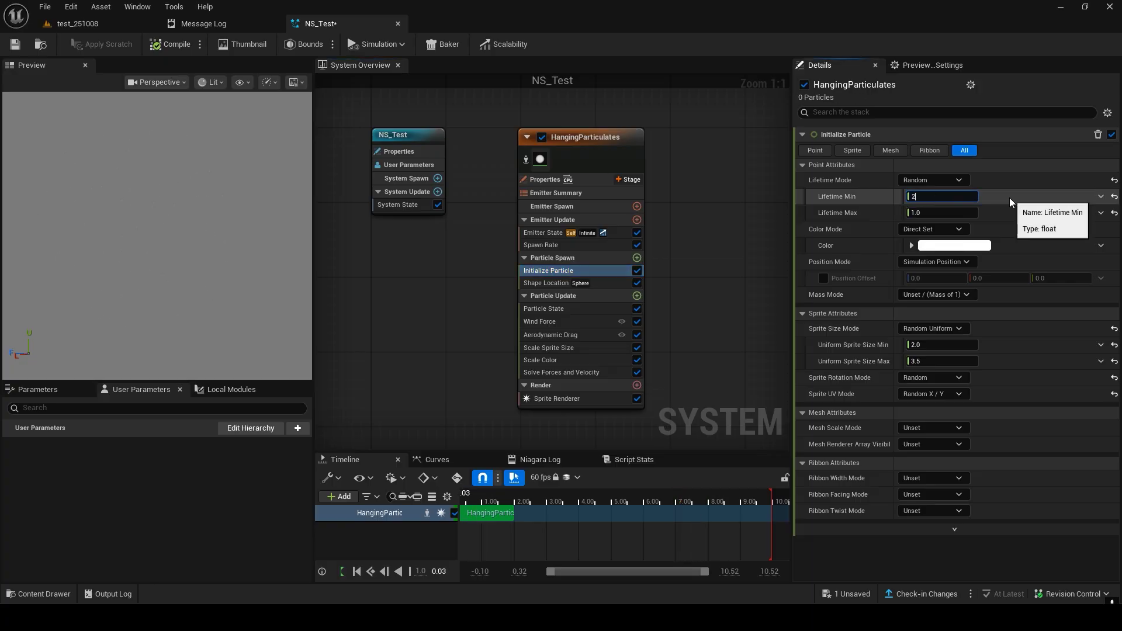
key(Return)
click(583, 347)
click(588, 272)
click(932, 361)
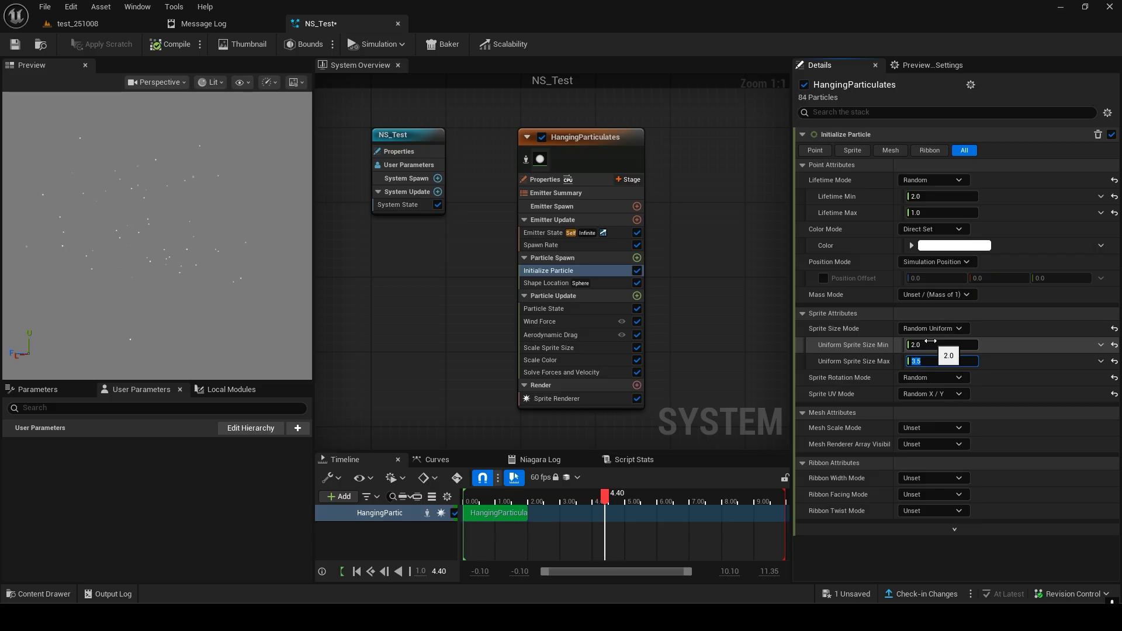
text(2)
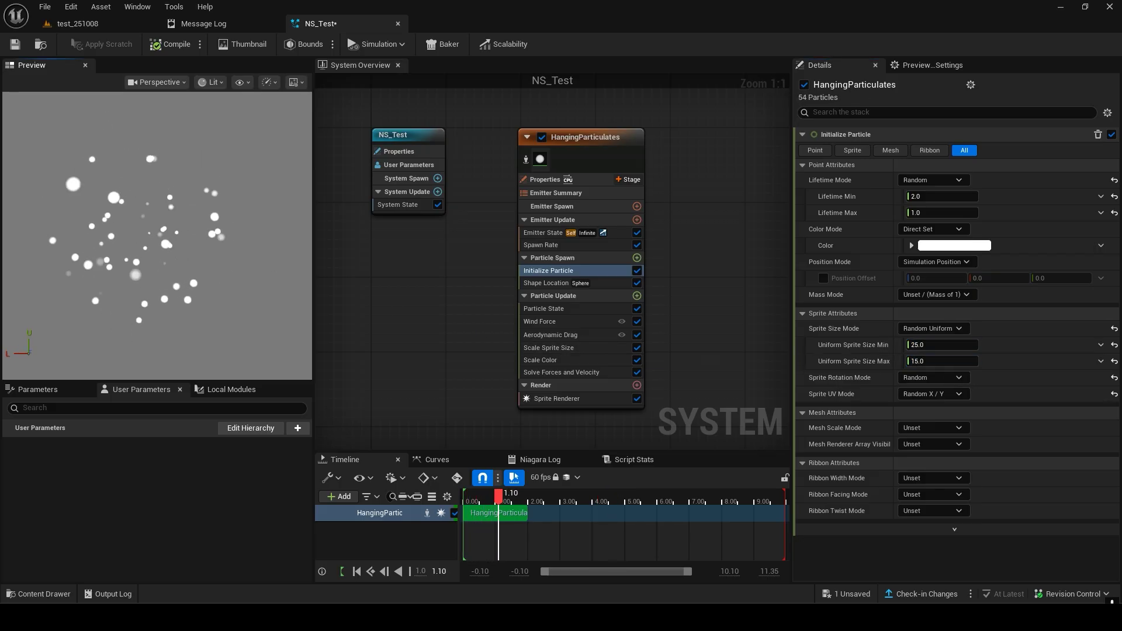
click(580, 361)
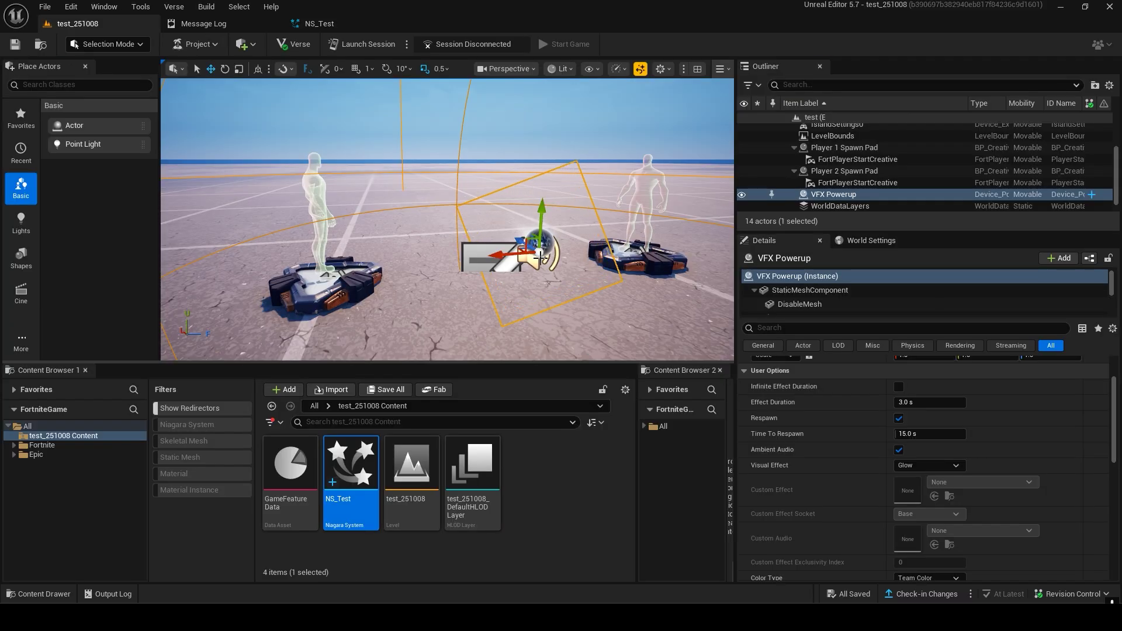
Set the VFX Powerup's Visual Effect to Custom Effect and assign NS_Test as the custom effect.
scroll(844, 422, up, 1)
scroll(864, 438, down, 2)
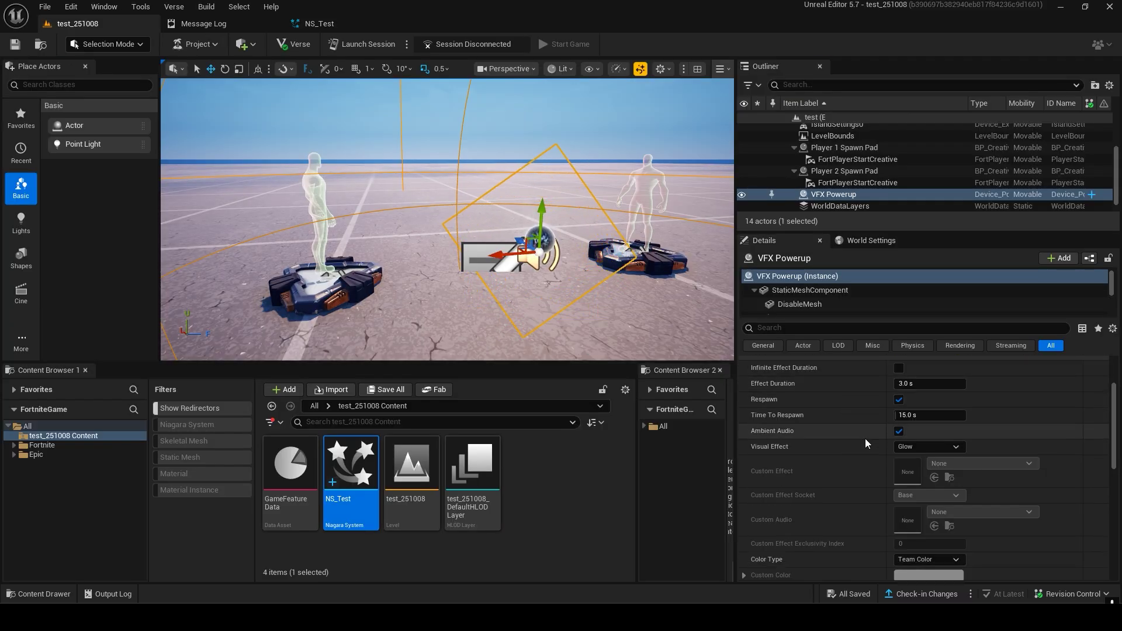
click(910, 449)
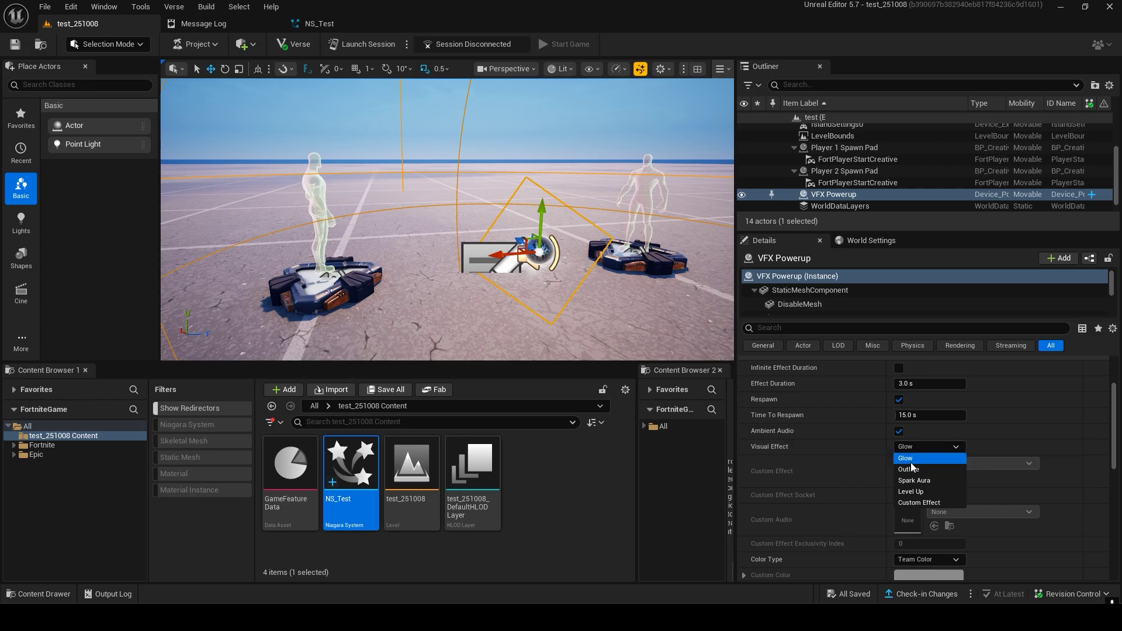
click(917, 503)
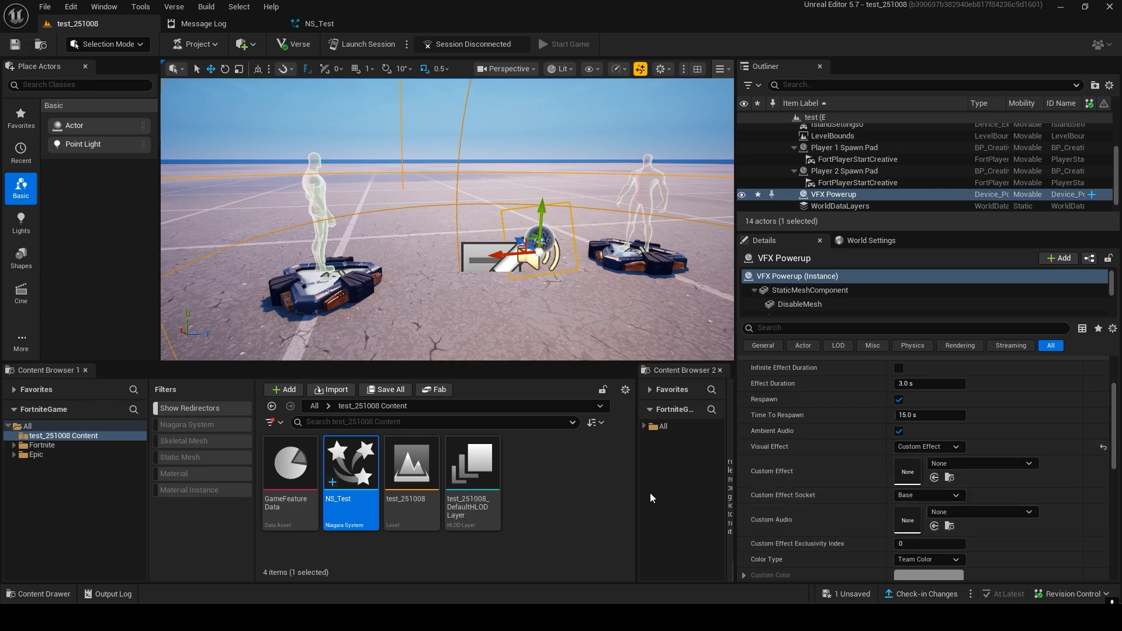
click(934, 478)
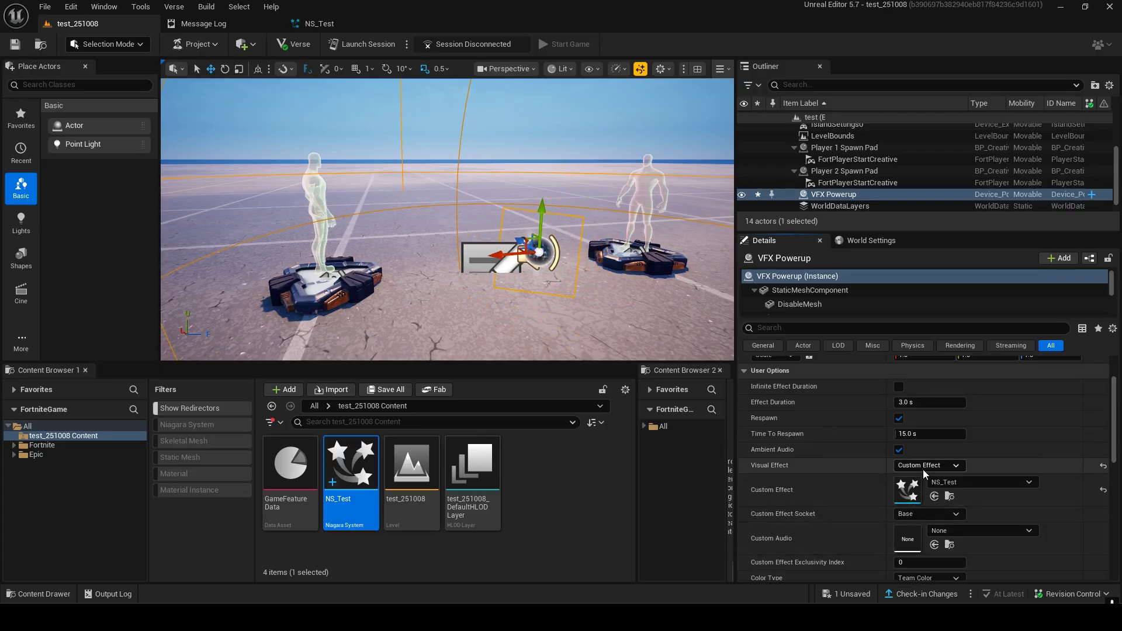
Turn Infinite Effect Duration on and back off for the VFX Powerup.
scroll(915, 449, up, 1)
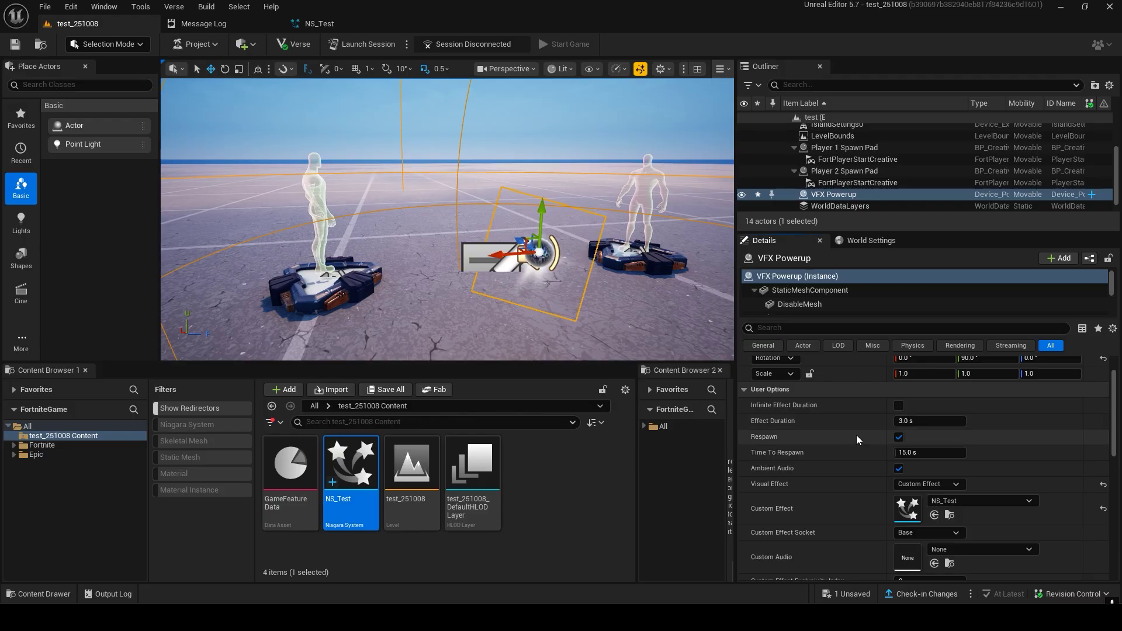
mouse_move(794, 410)
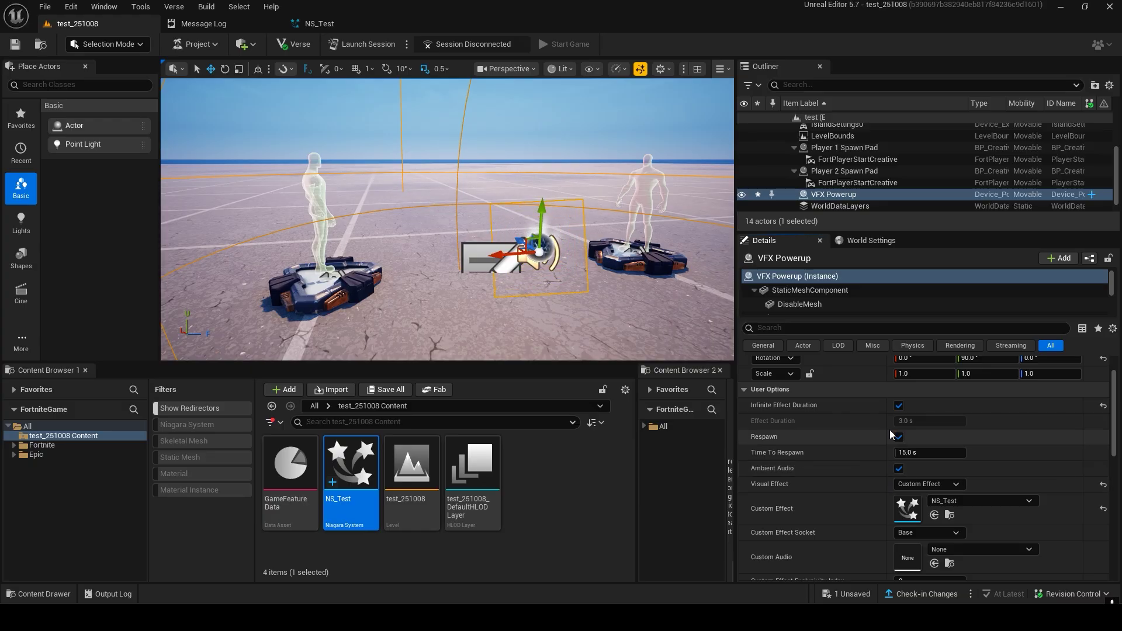
click(899, 406)
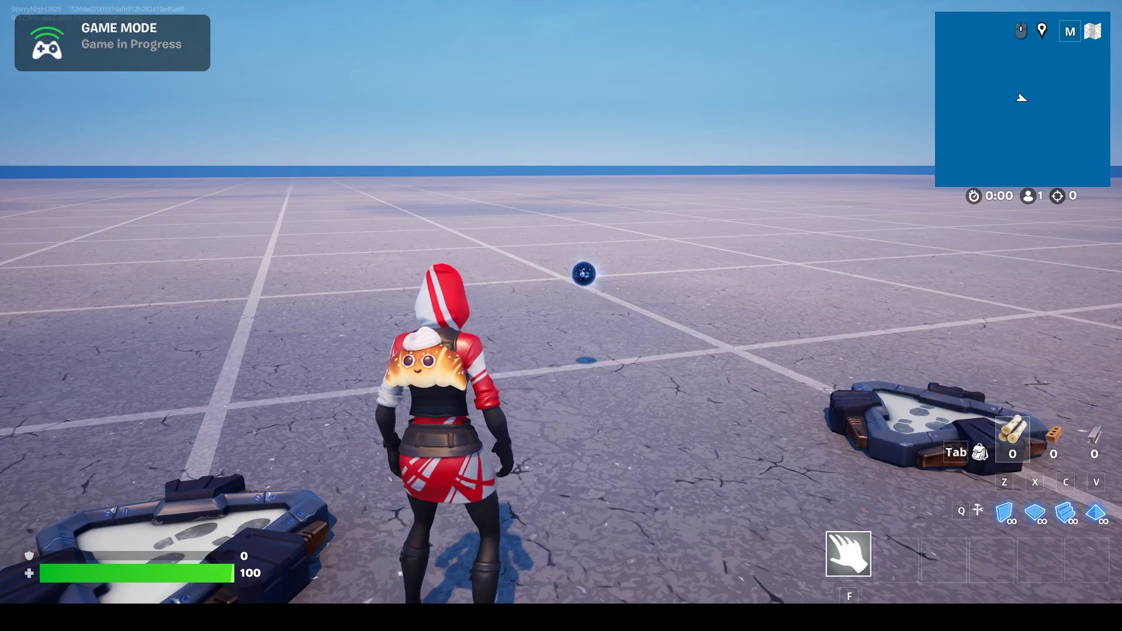
Pick up the VFX powerup in the running game and back away to watch its effect.
key(w)
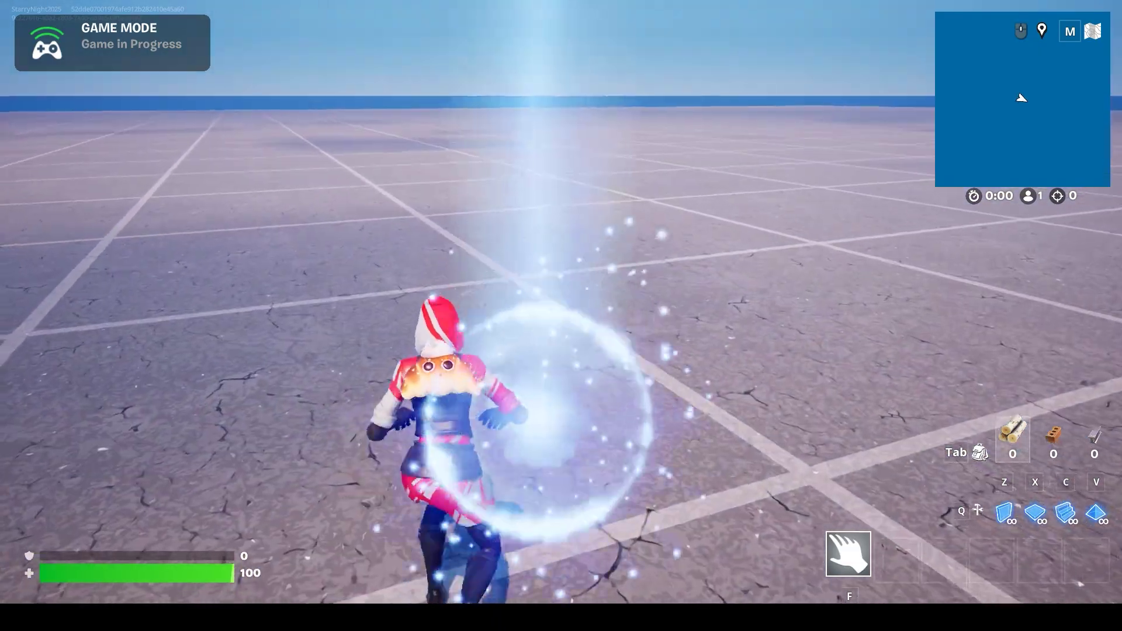
key(s)
key(s)
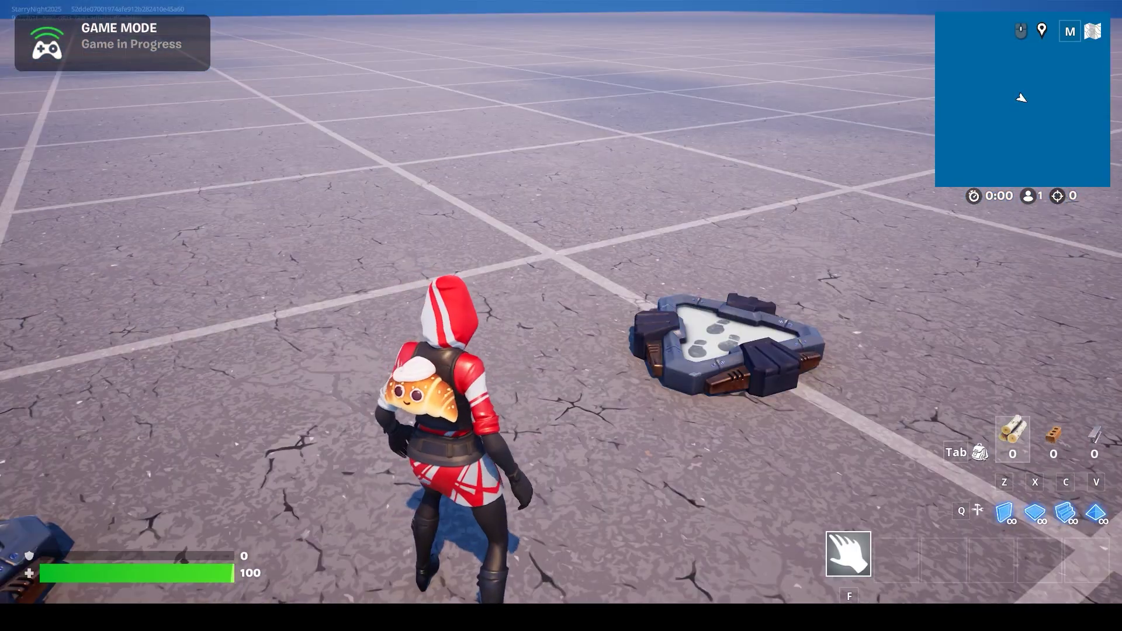
End the game and set the VFX Powerup's Infinite Effect Duration to Yes in its in-game customization.
key(Escape)
click(908, 355)
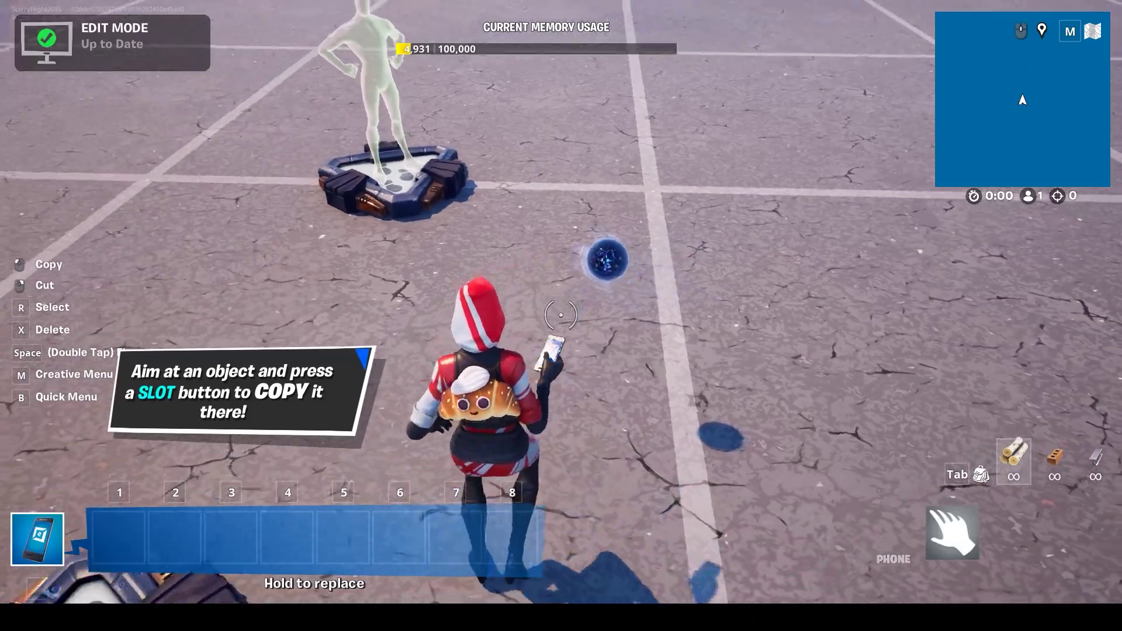
key(e)
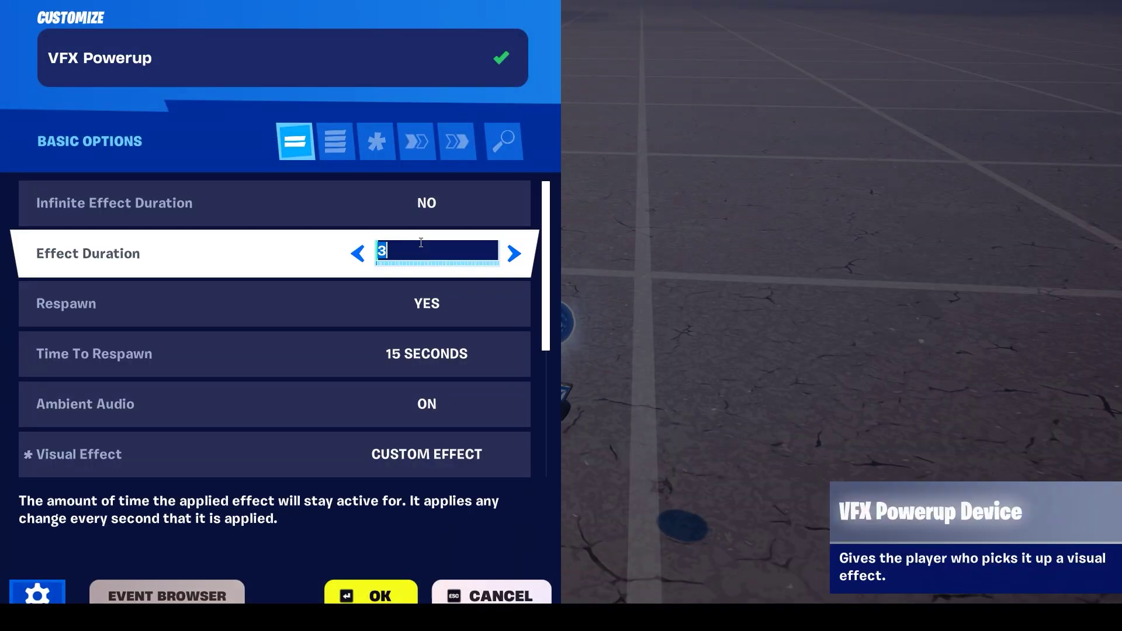
click(511, 207)
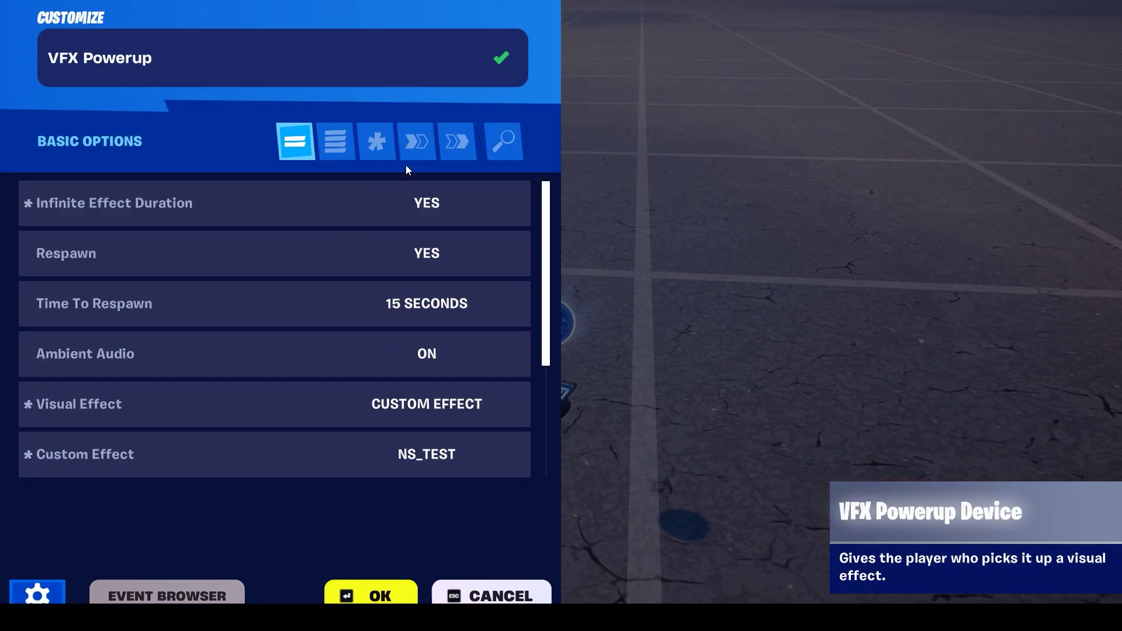
click(377, 595)
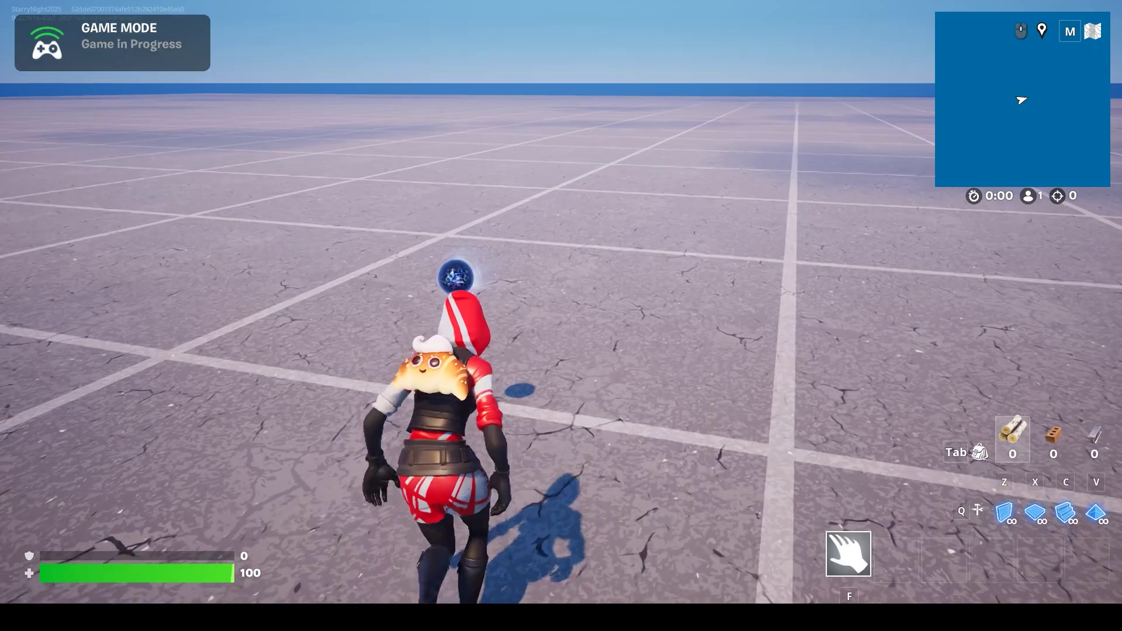
Pick up the powerup in a new game round and watch the custom particles with infinite duration.
key(w)
key(s)
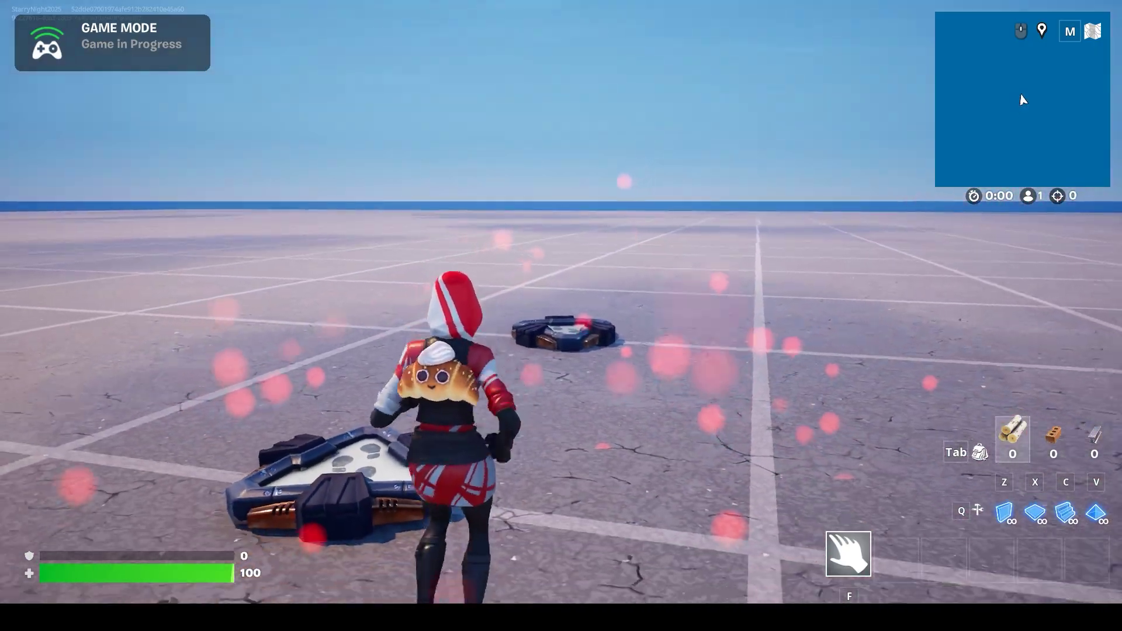
Run around the running game to watch the custom particles follow the character.
key(w)
key(d)
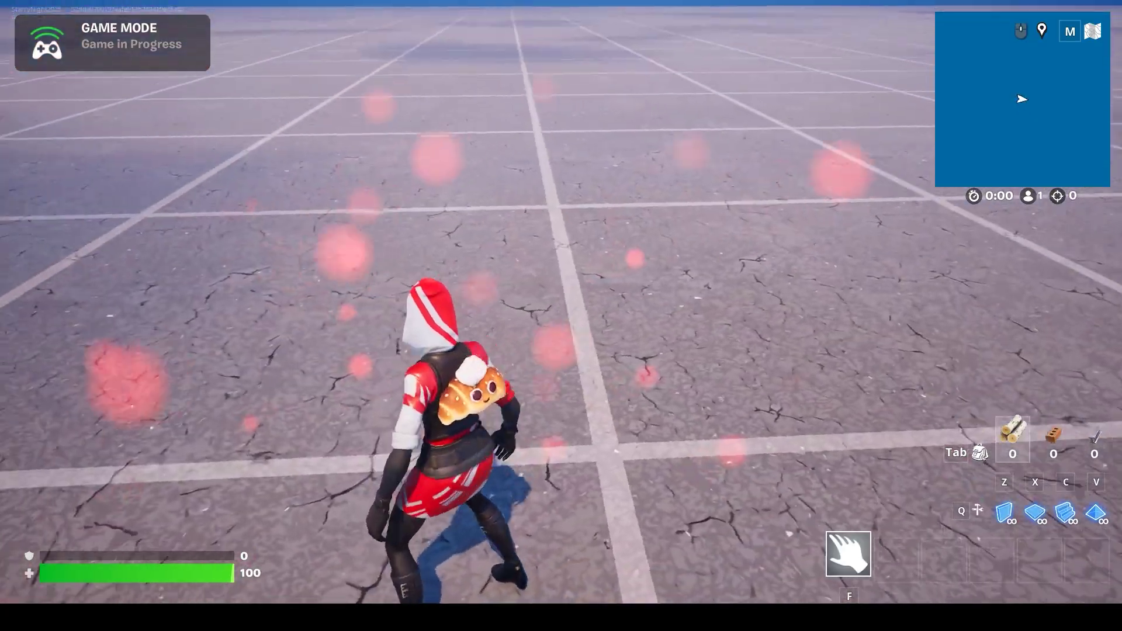
key(w)
key(d)
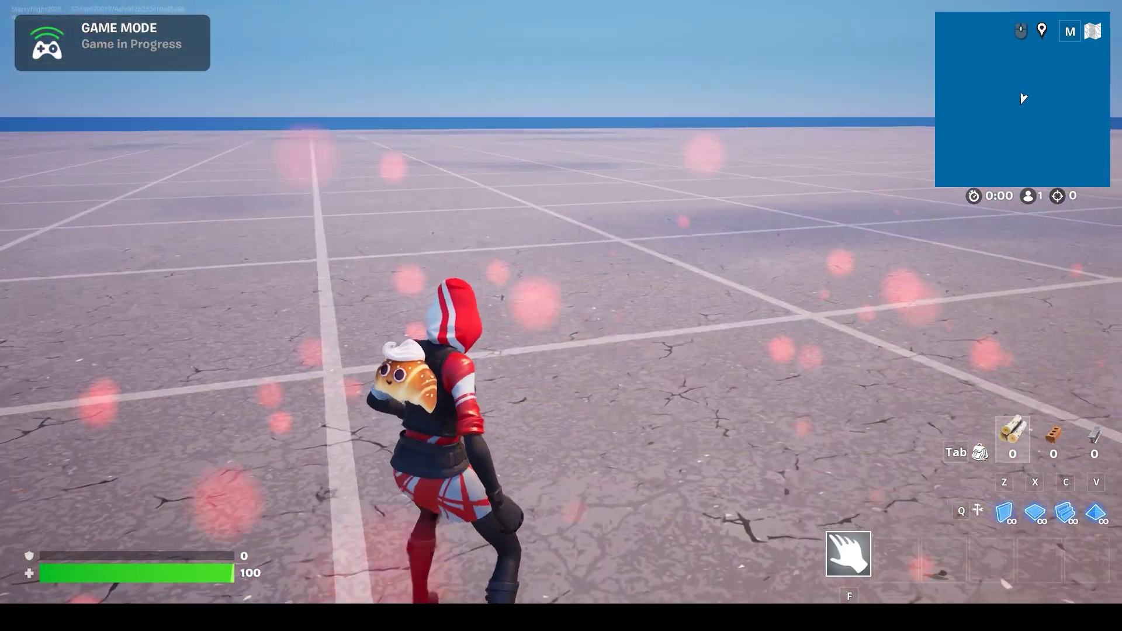
key(w)
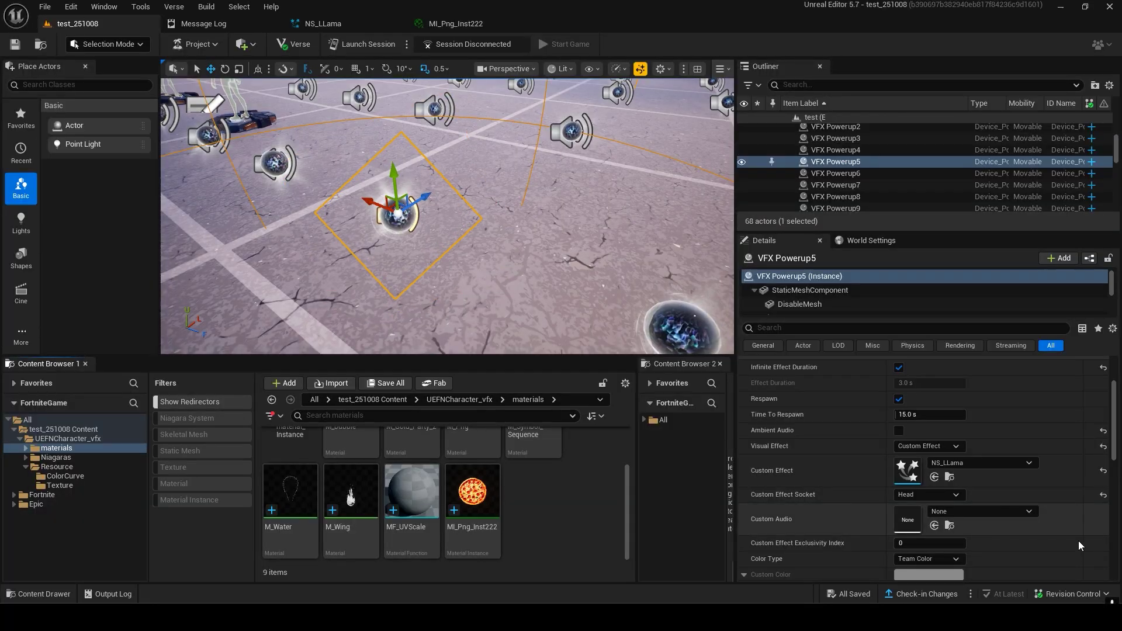
Review the Custom Effect Socket options of VFX Powerup5 and run toward the powerups in the game.
scroll(930, 446, down, 1)
click(930, 437)
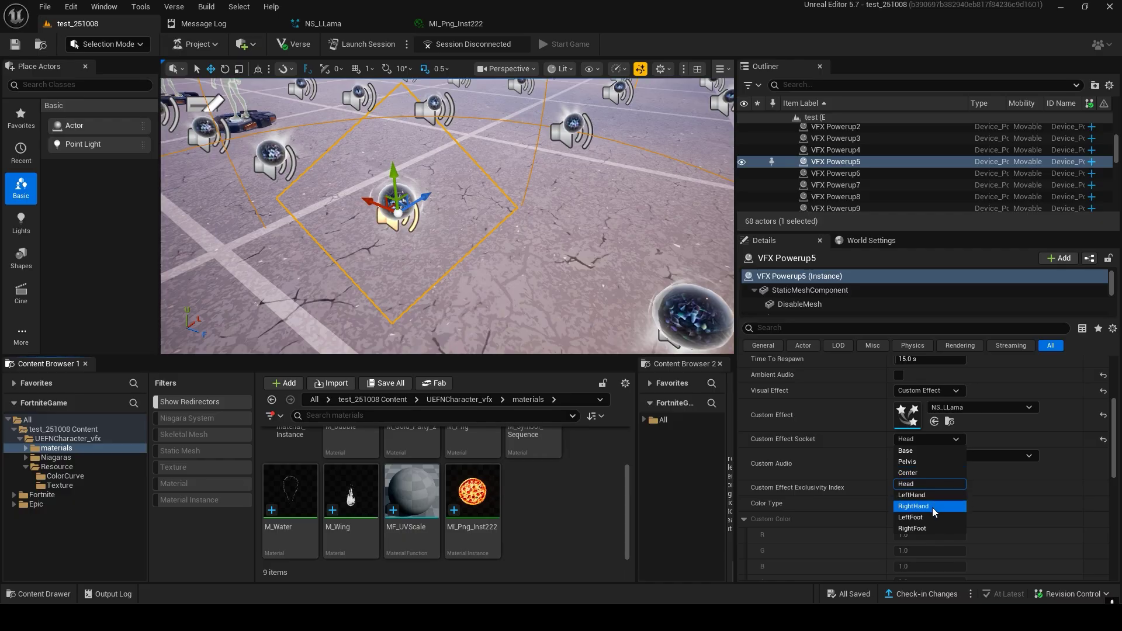
click(941, 441)
scroll(923, 444, up, 4)
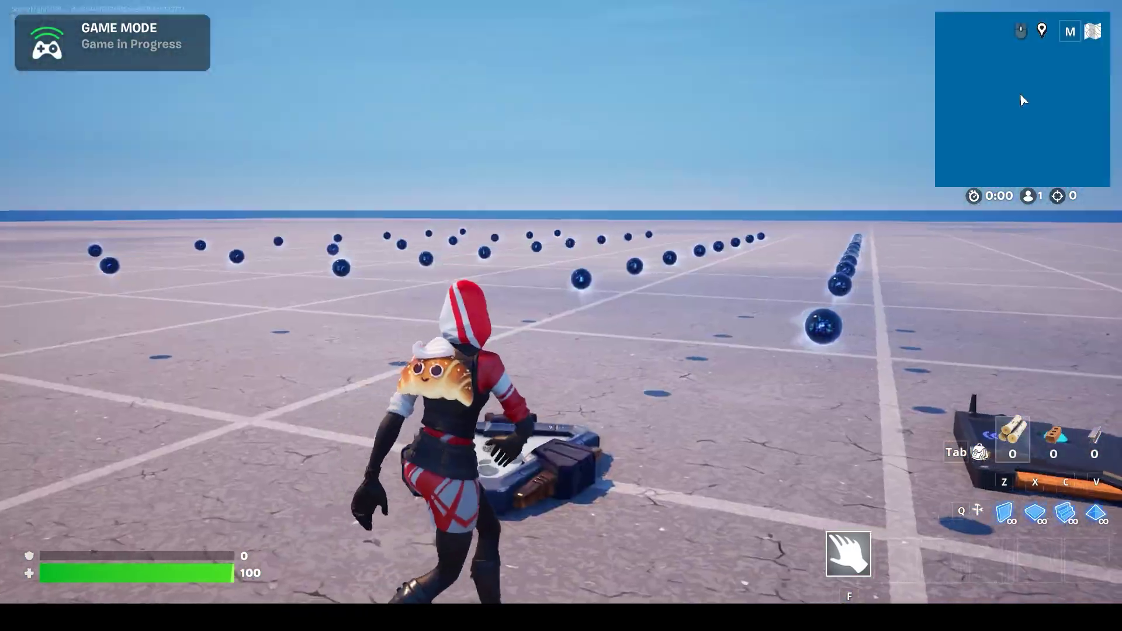
key(w)
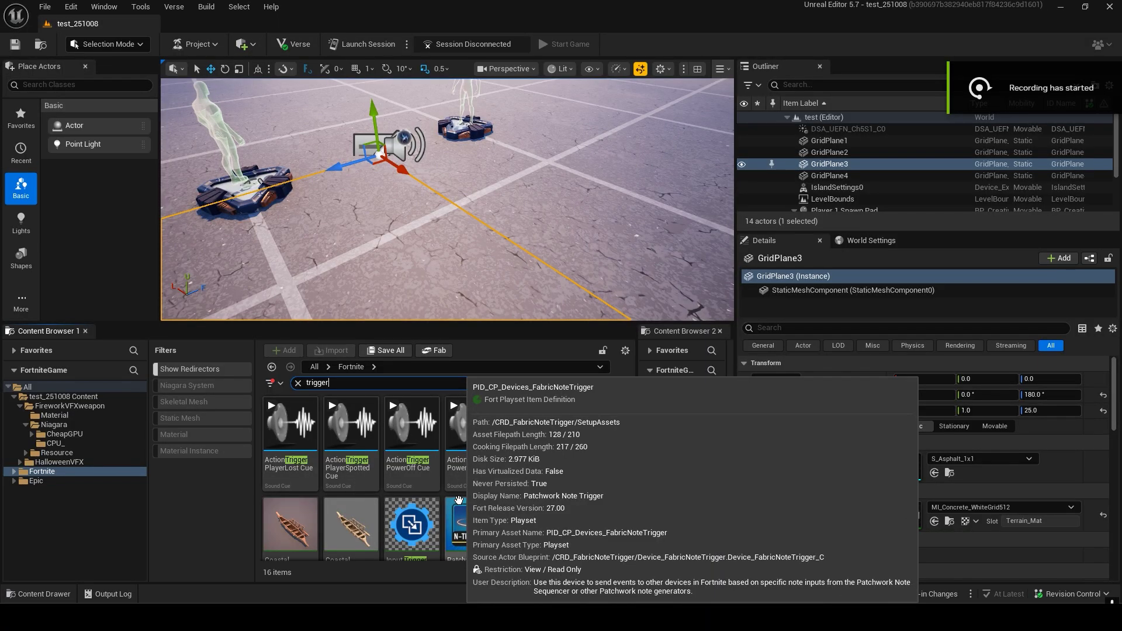
Find the Trigger device among the Fortnite assets and place it on the ground near the spawn pads.
scroll(458, 475, down, 2)
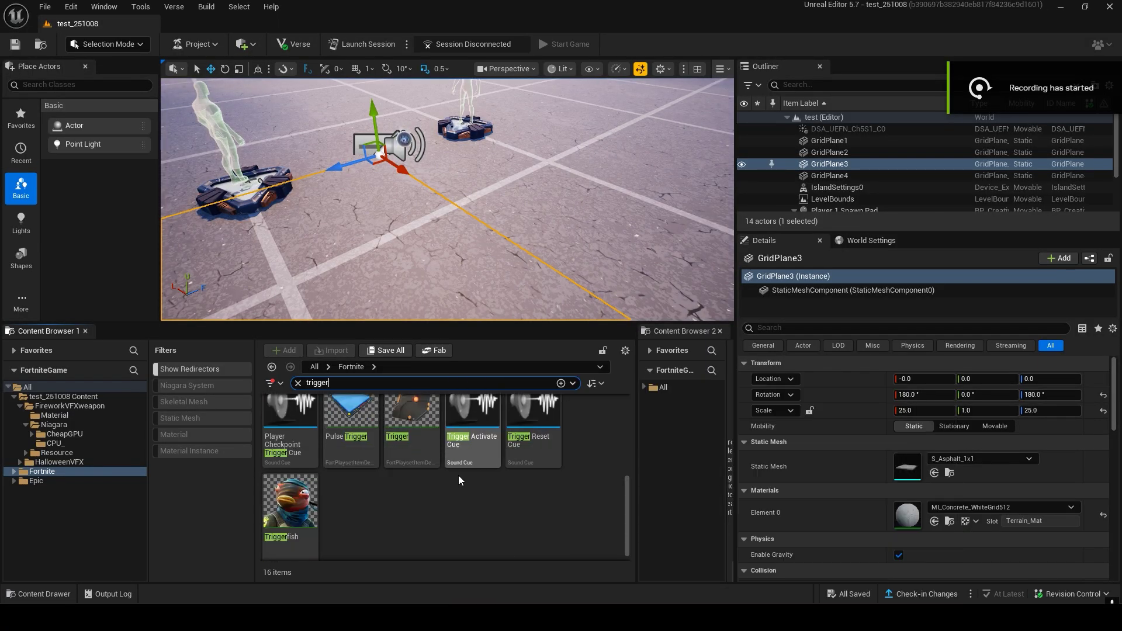
scroll(498, 451, up, 1)
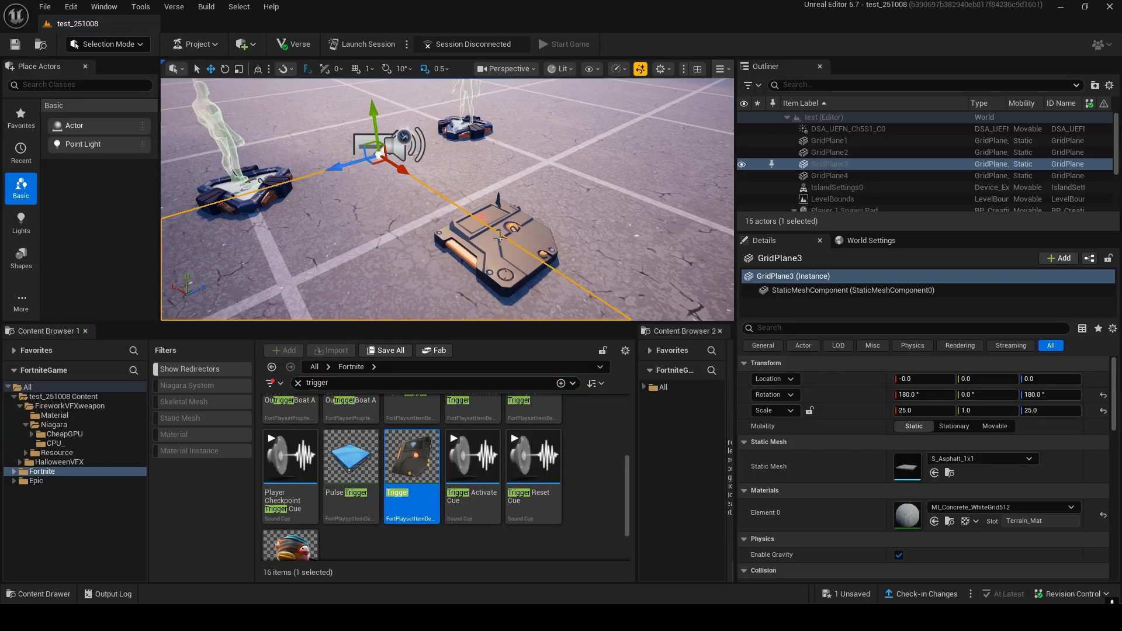
drag(513, 229, 513, 228)
Search the Fortnite assets for "vfx spawner" and place the VFX Spawner device on the trigger.
click(351, 383)
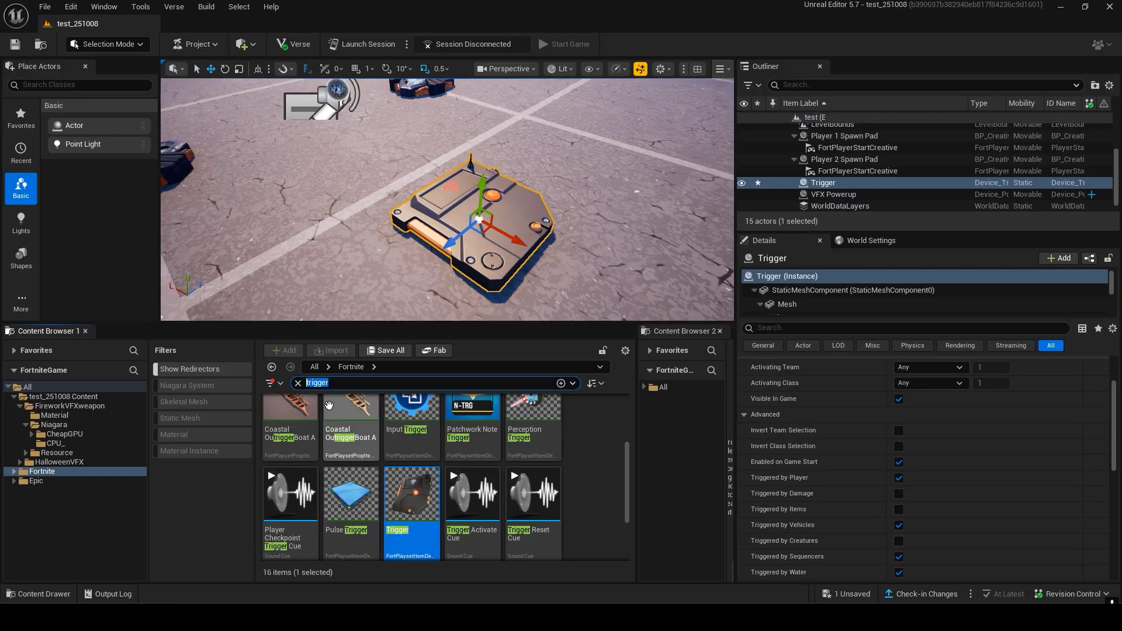
text(vfx )
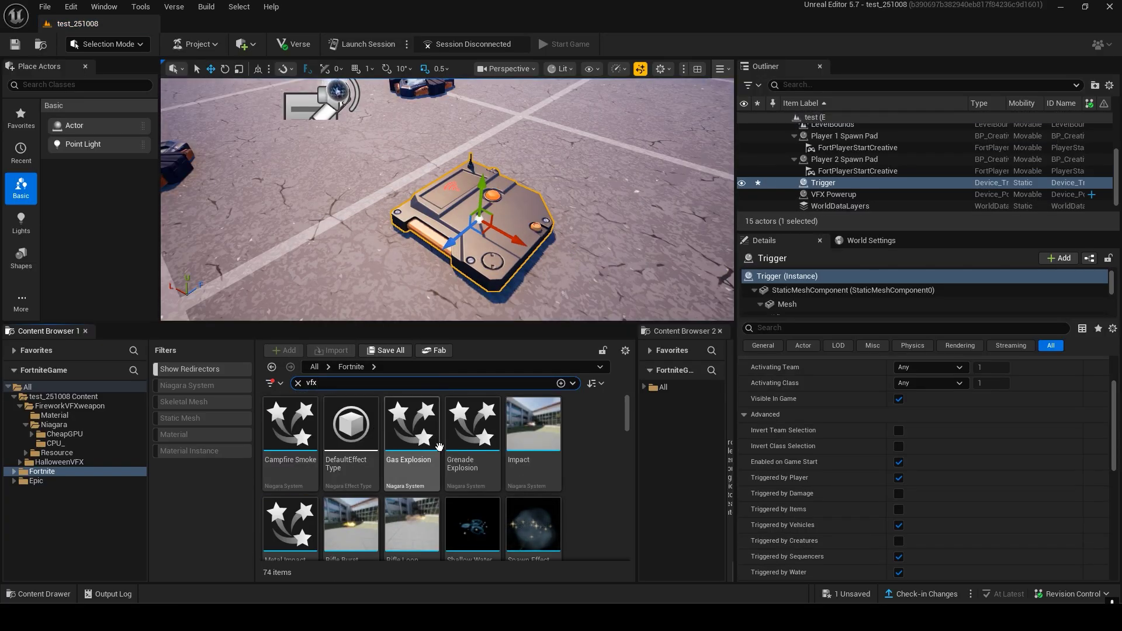
text(spawner)
click(318, 384)
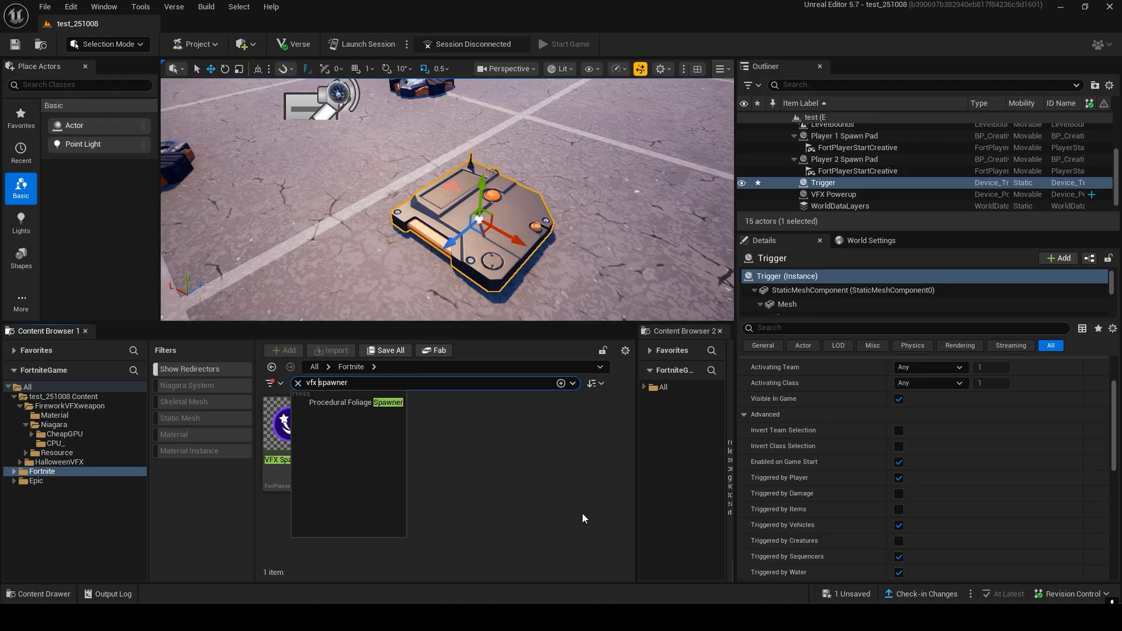
click(582, 514)
drag(294, 426, 467, 238)
right_drag(467, 238, 429, 234)
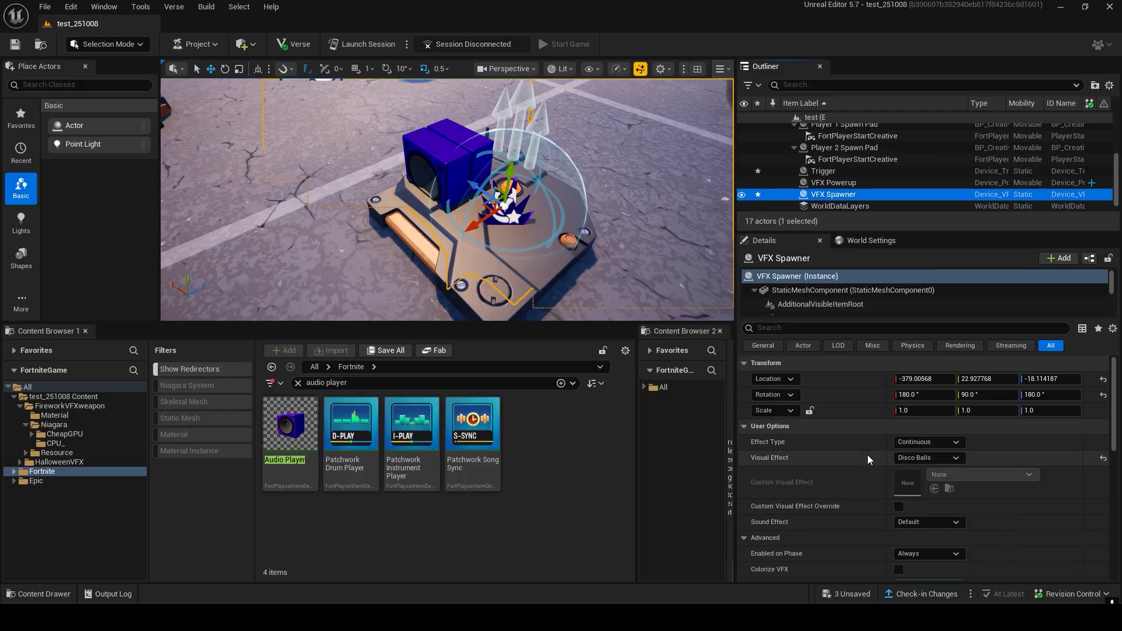
Set the VFX Spawner's Effect Type to Burst and override its visual effect with NS_GPU_Firework_BeforeCast from the CheapGPU folder.
click(926, 444)
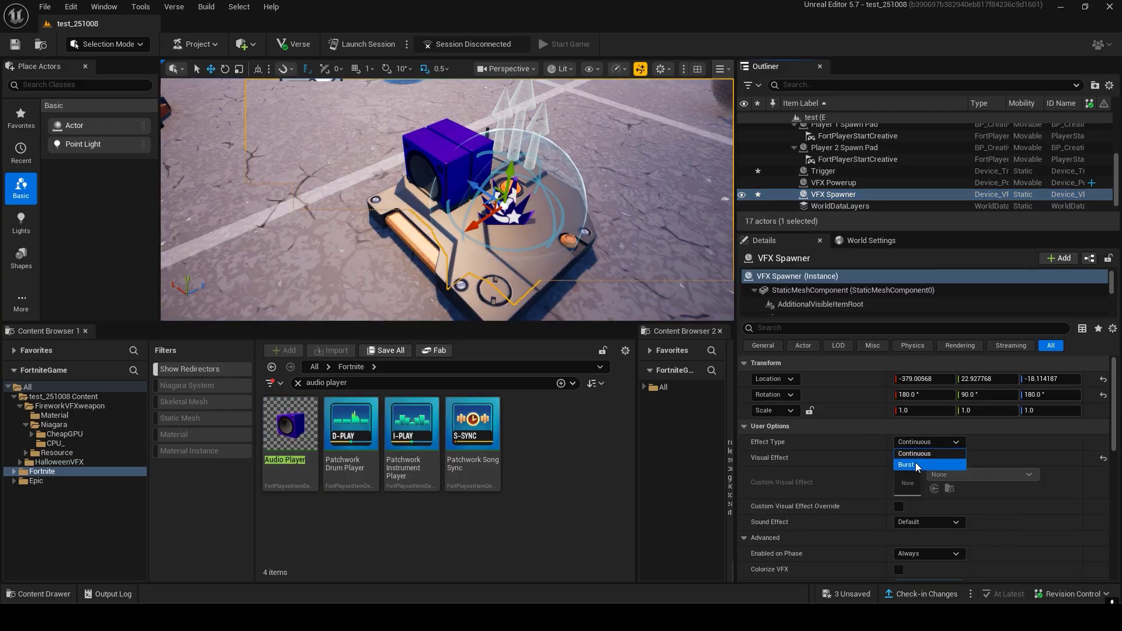
click(917, 466)
scroll(921, 479, down, 1)
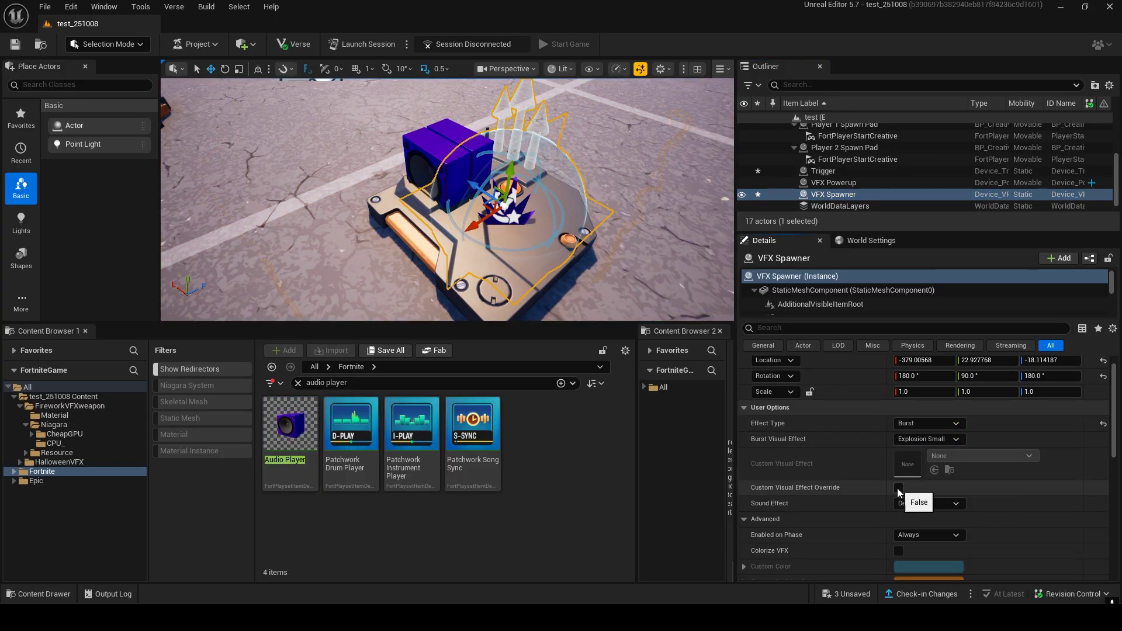
scroll(847, 496, down, 1)
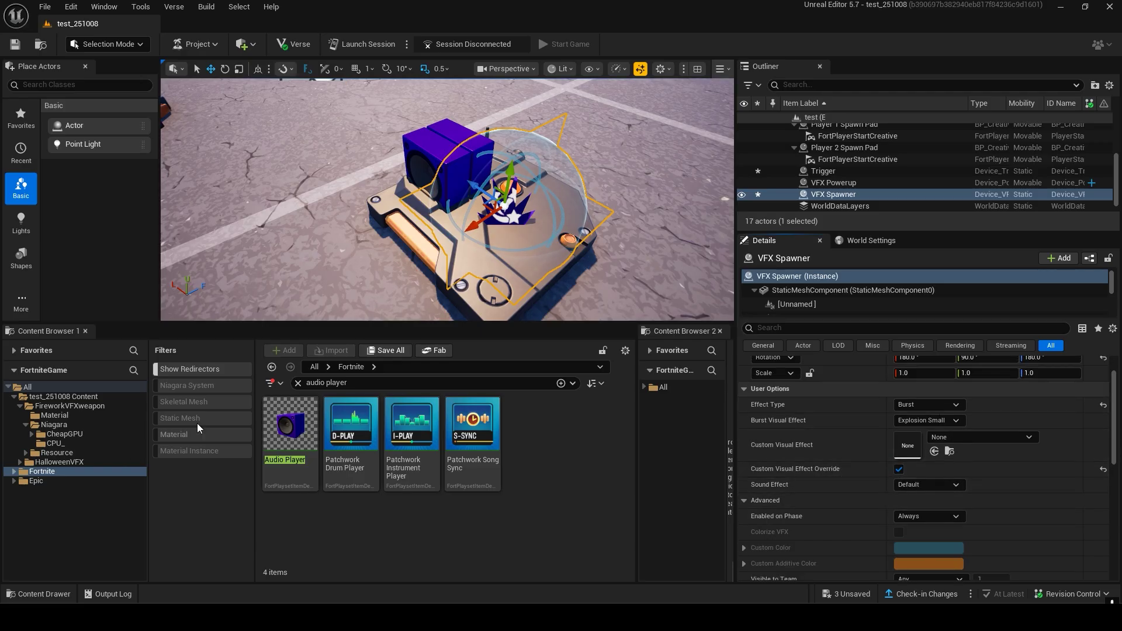
click(122, 437)
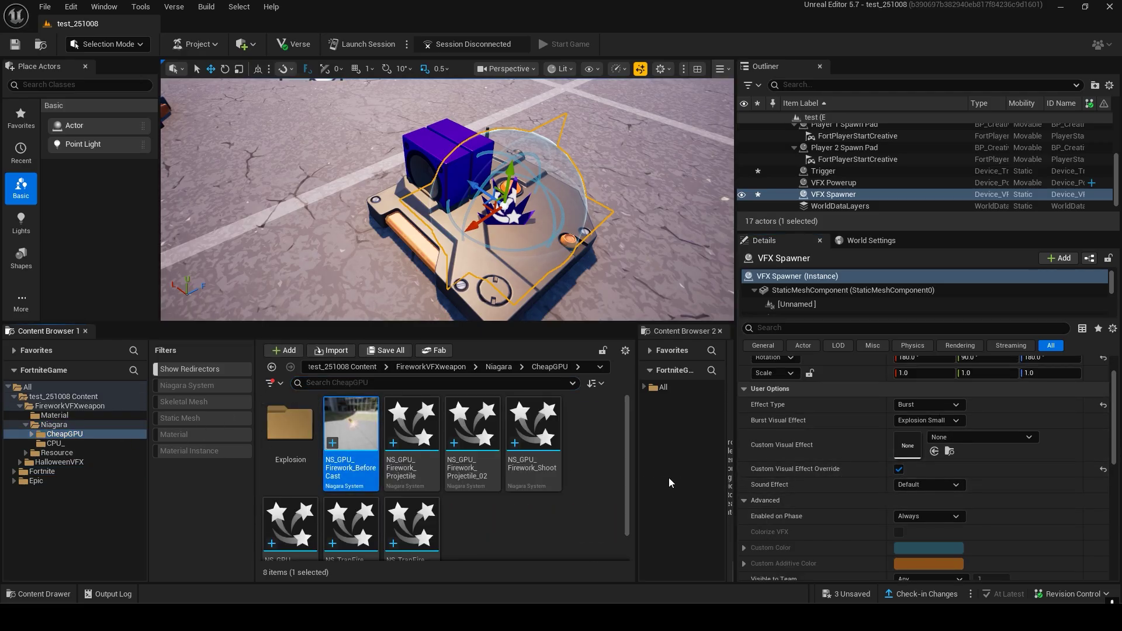
click(934, 452)
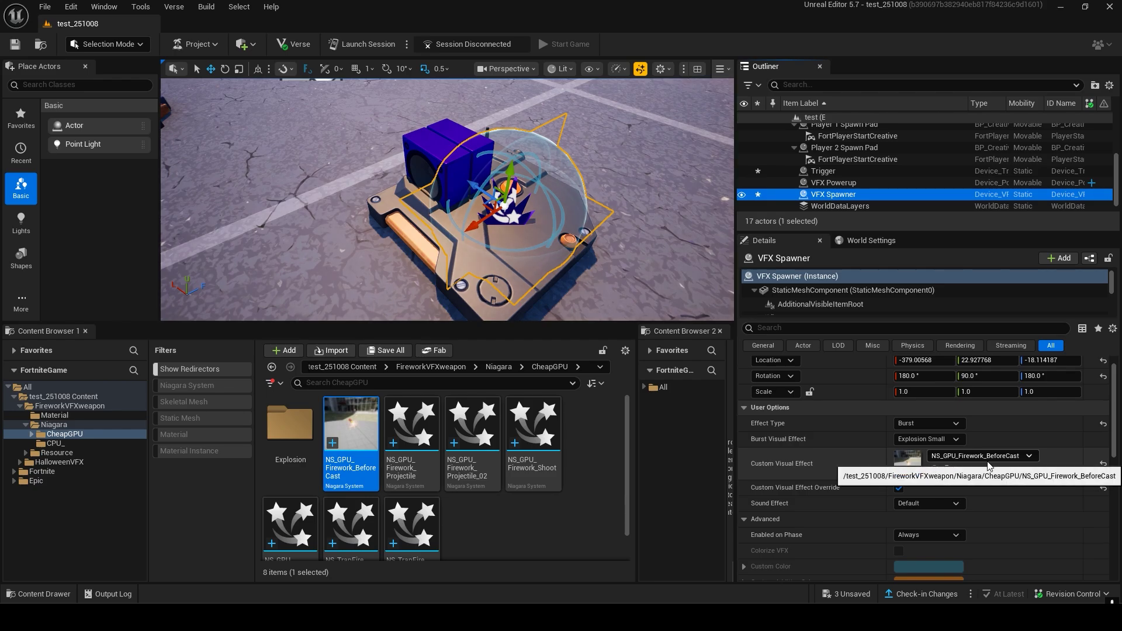
Bind the VFX Spawner's Restart function to the Trigger's On Triggered event.
scroll(987, 462, down, 4)
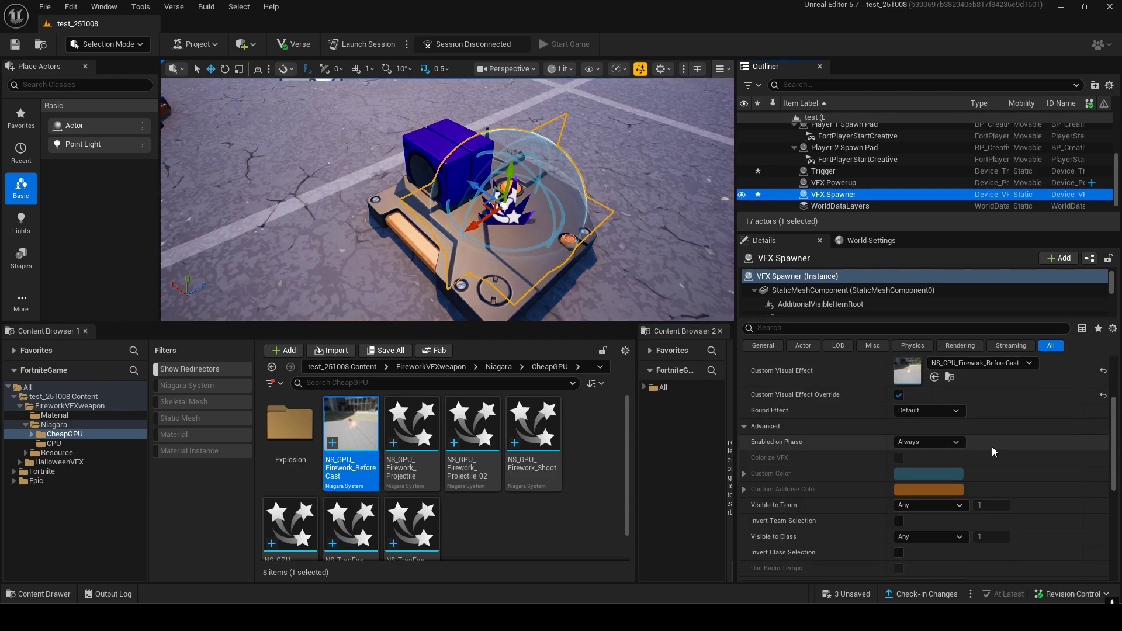
scroll(991, 447, down, 10)
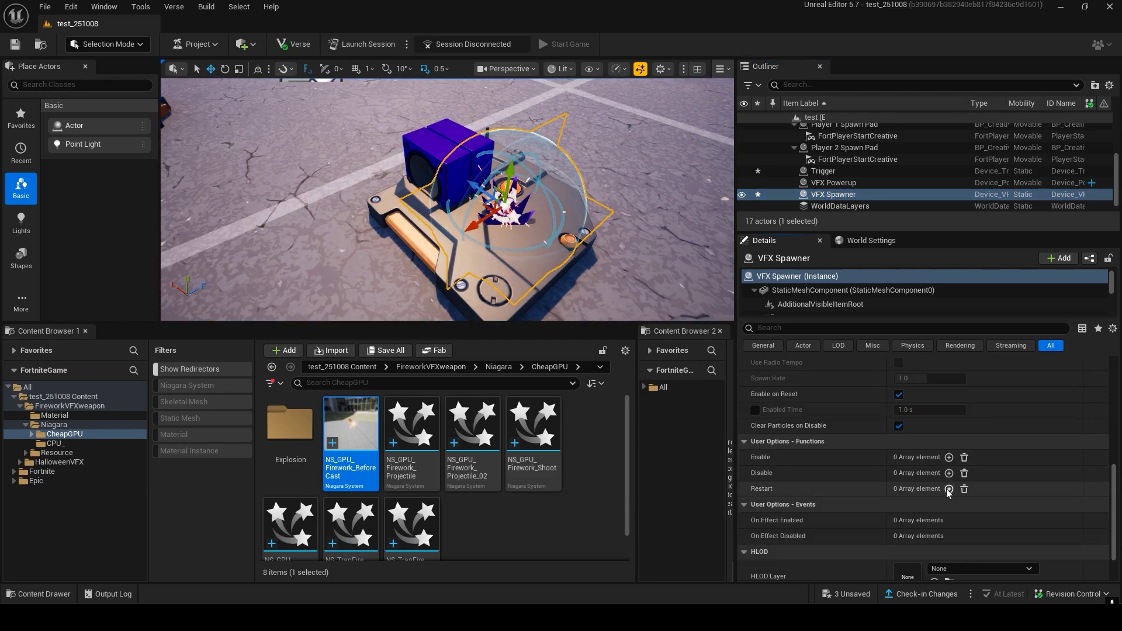
click(948, 488)
scroll(805, 500, down, 2)
click(818, 465)
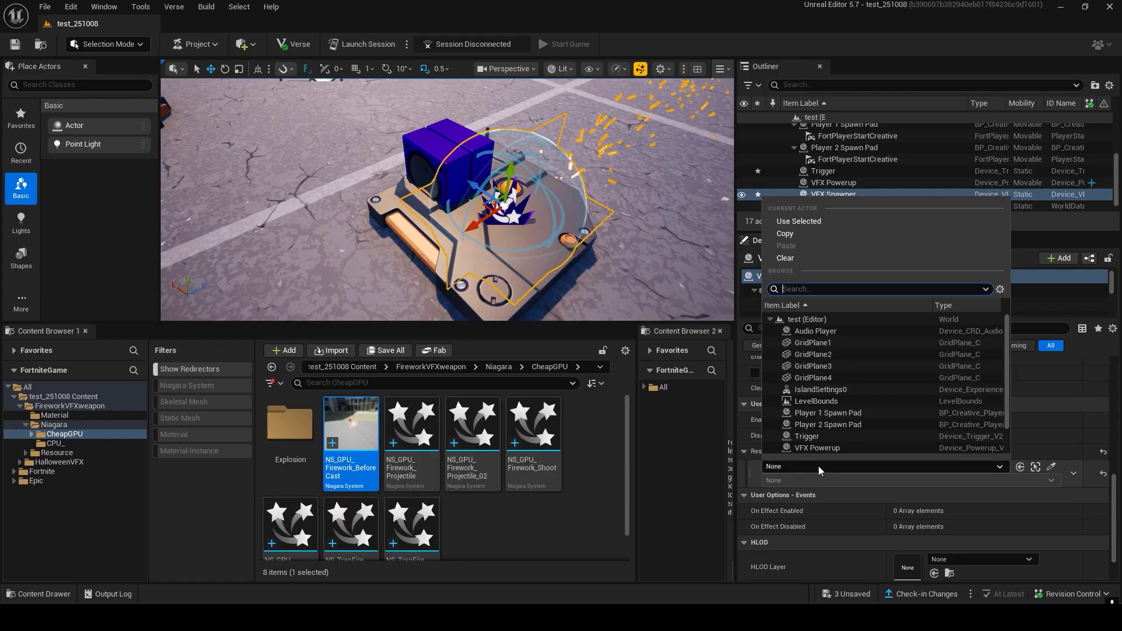
click(832, 438)
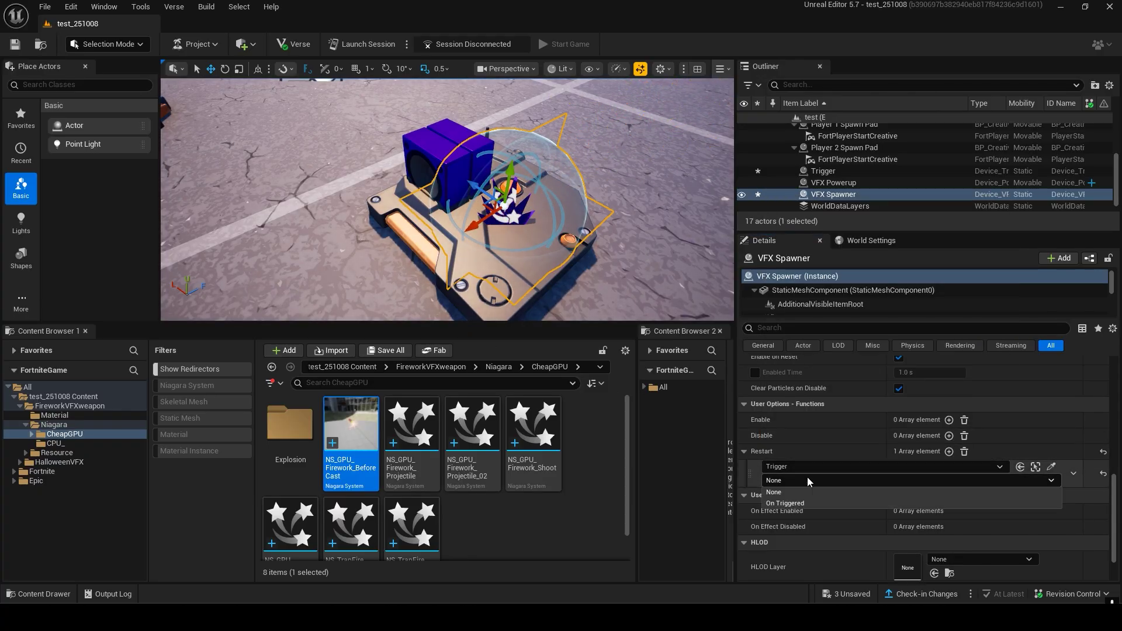
click(846, 494)
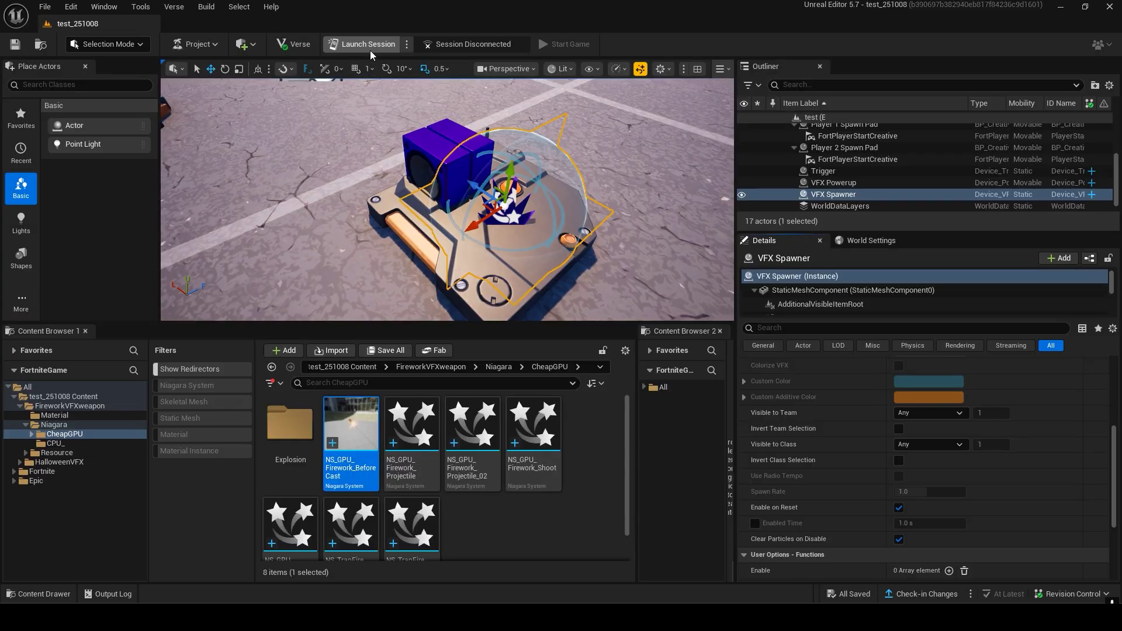
Launch a session and start the game.
click(362, 45)
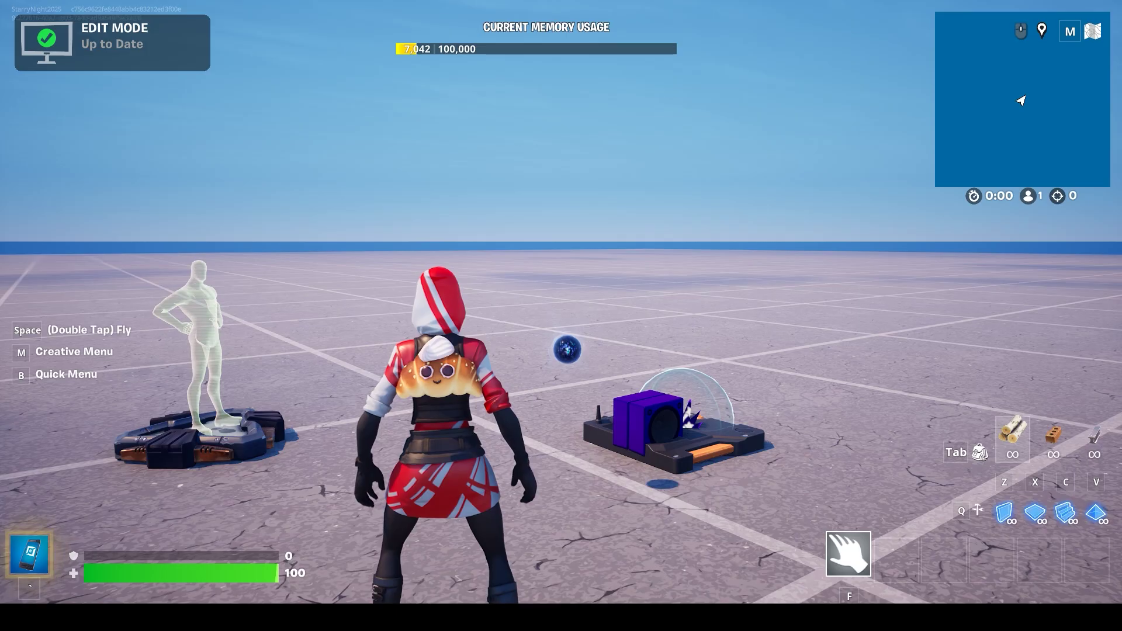
key(Escape)
click(836, 350)
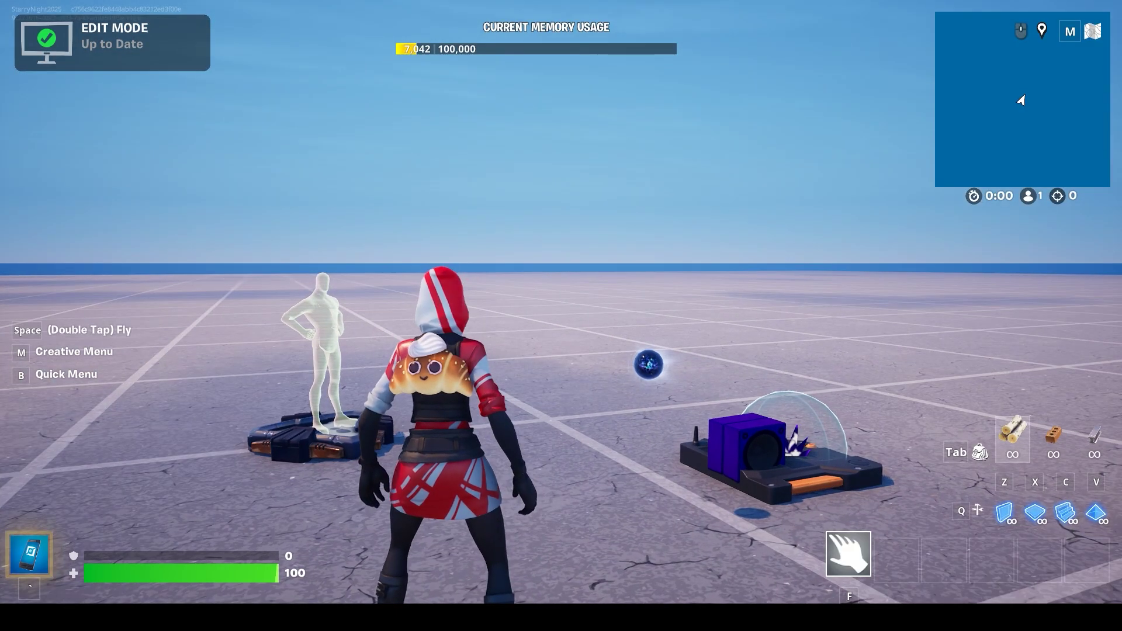
Run over the trigger and back away several times to watch the spawned firework effect.
key(w)
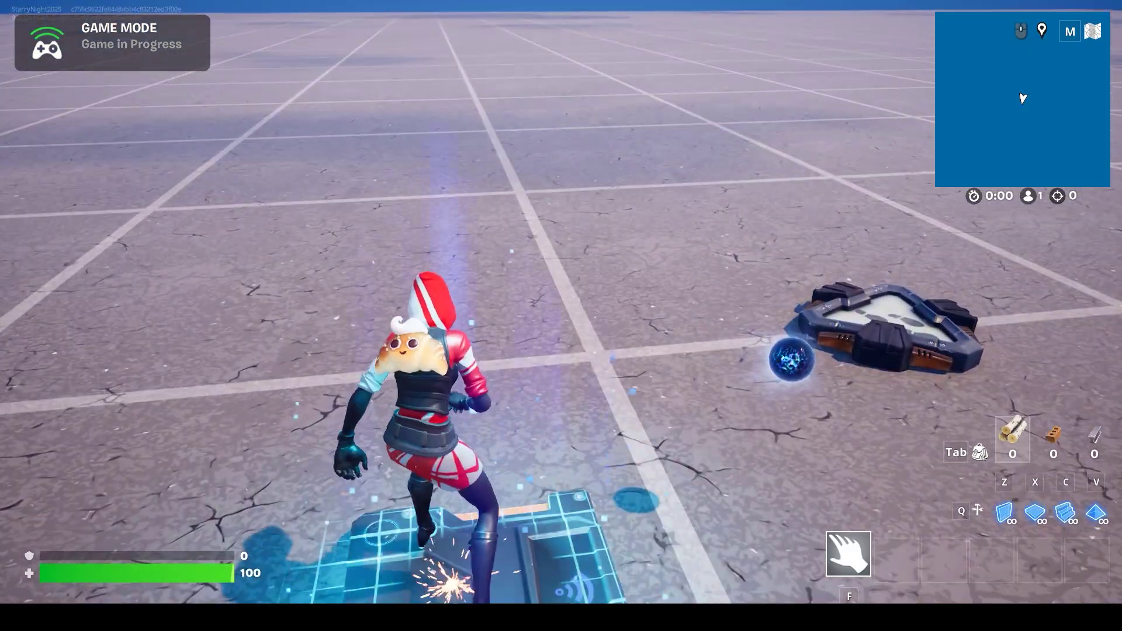
key(s)
key(s)
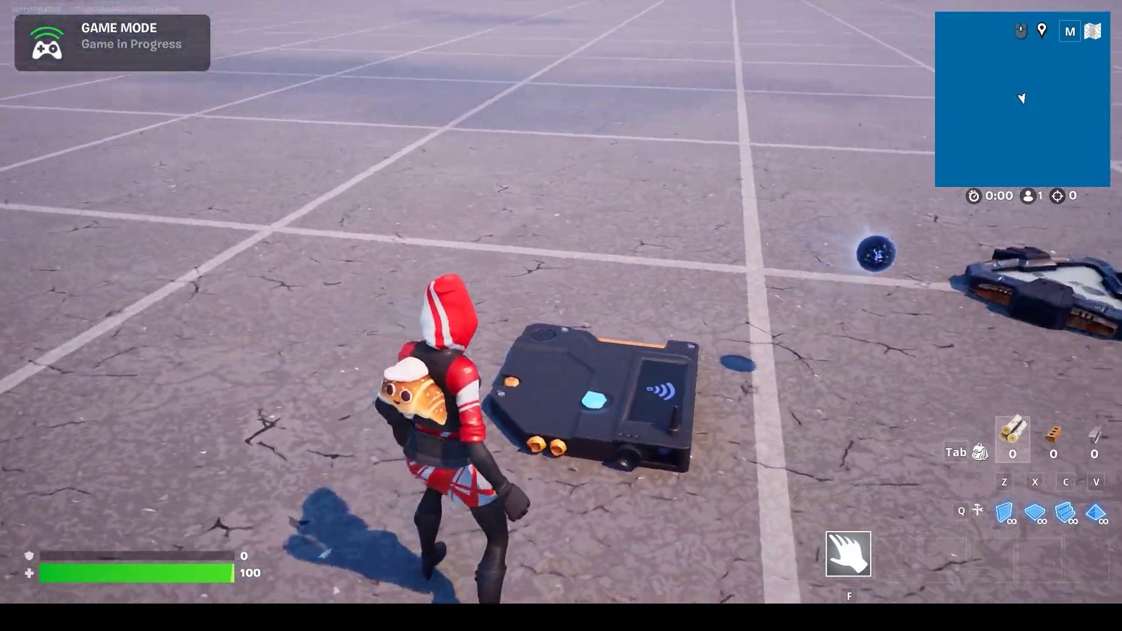
key(w)
key(s)
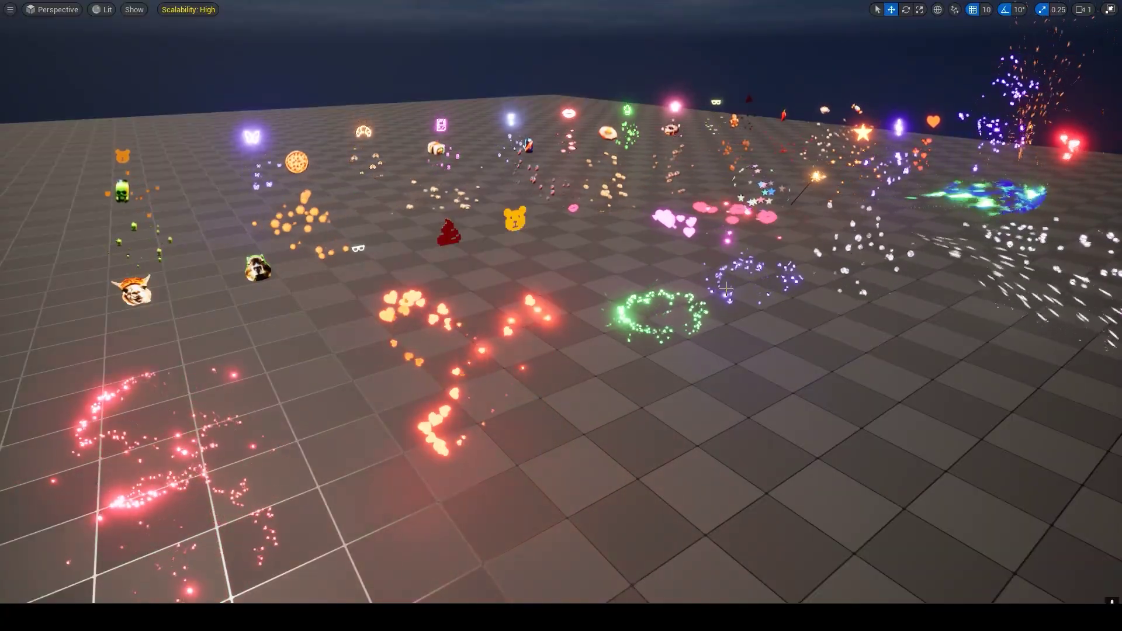
Show the editor icons in the effects overview level, and run toward the powerups in the game.
key(g)
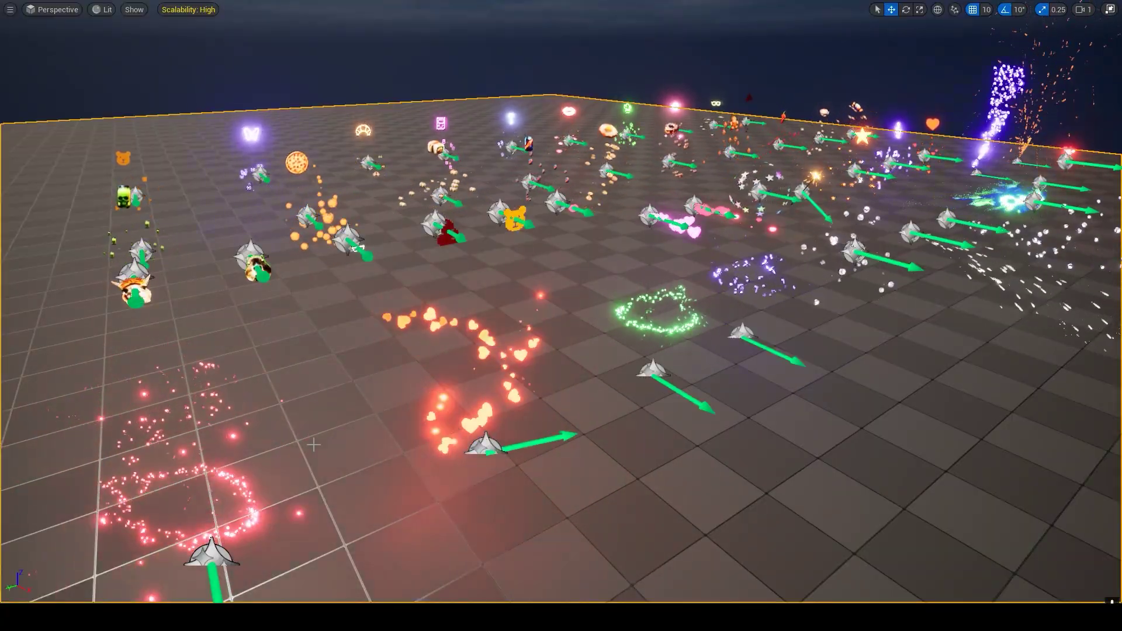
right_drag(248, 497, 231, 501)
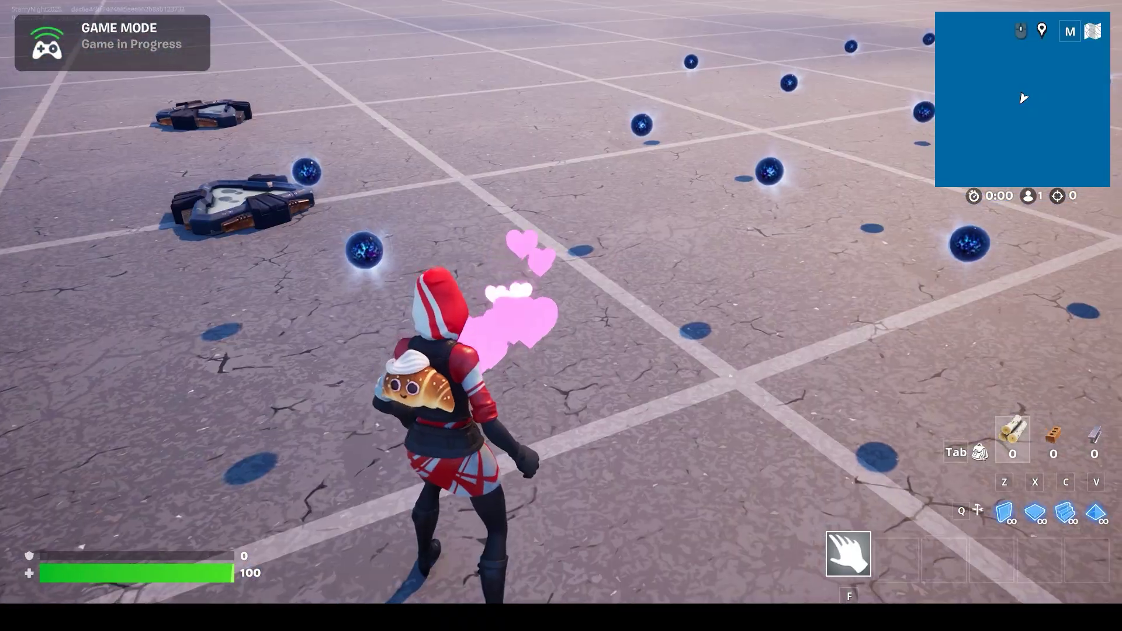
key(w)
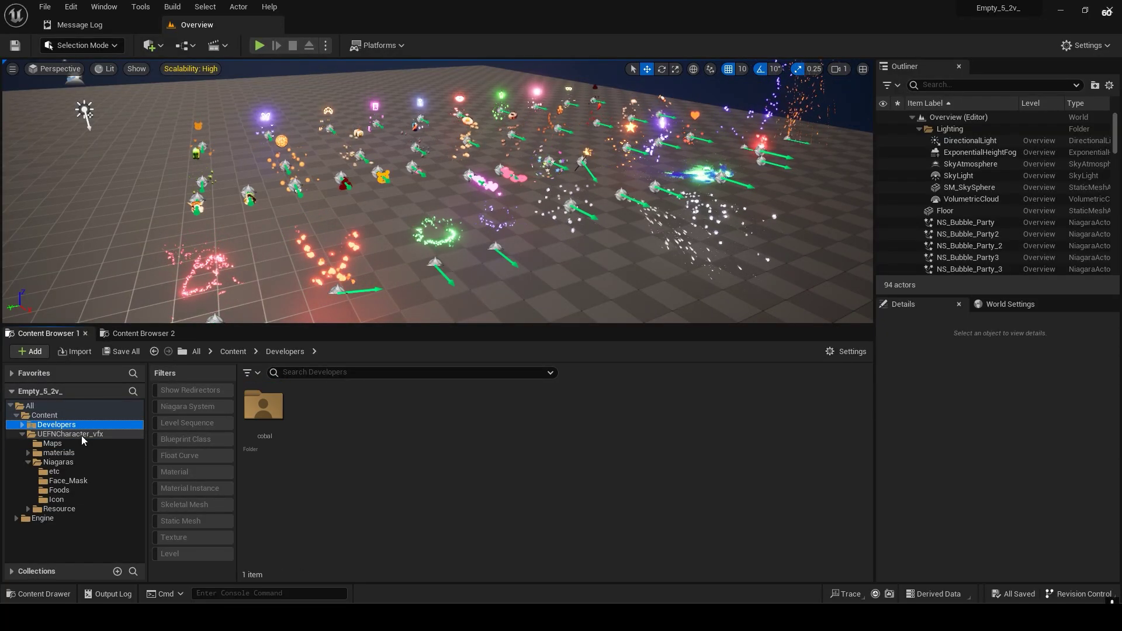
Start migrating the UEFNCharacter_vfx folder from the Empty_5_2v_ project and exclude its Maps folder from the asset report.
click(82, 435)
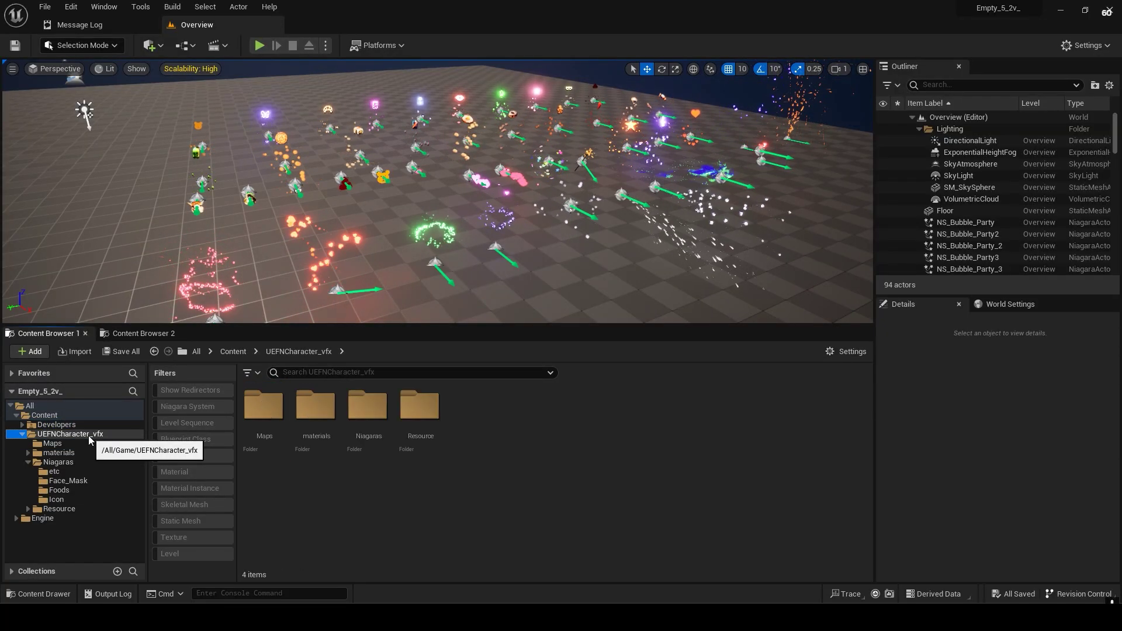
right_click(86, 436)
click(175, 350)
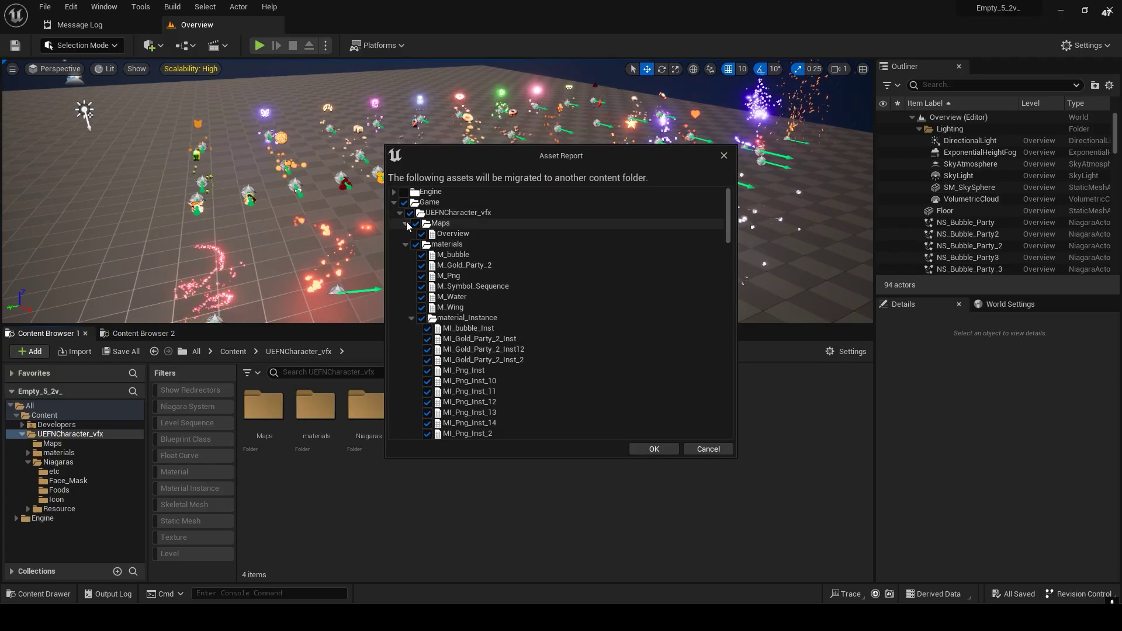
click(416, 223)
click(405, 223)
click(405, 234)
click(405, 244)
click(405, 254)
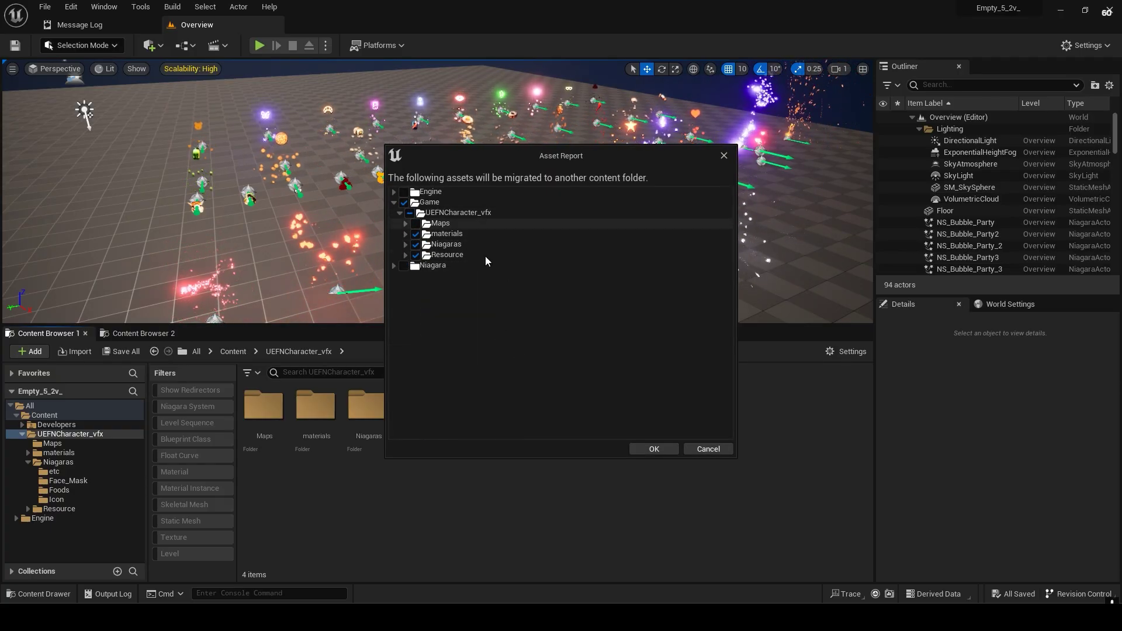
Confirm the asset report and choose the Content folder of Fortnite project test_251008 as the migration destination.
click(648, 453)
click(256, 33)
click(177, 110)
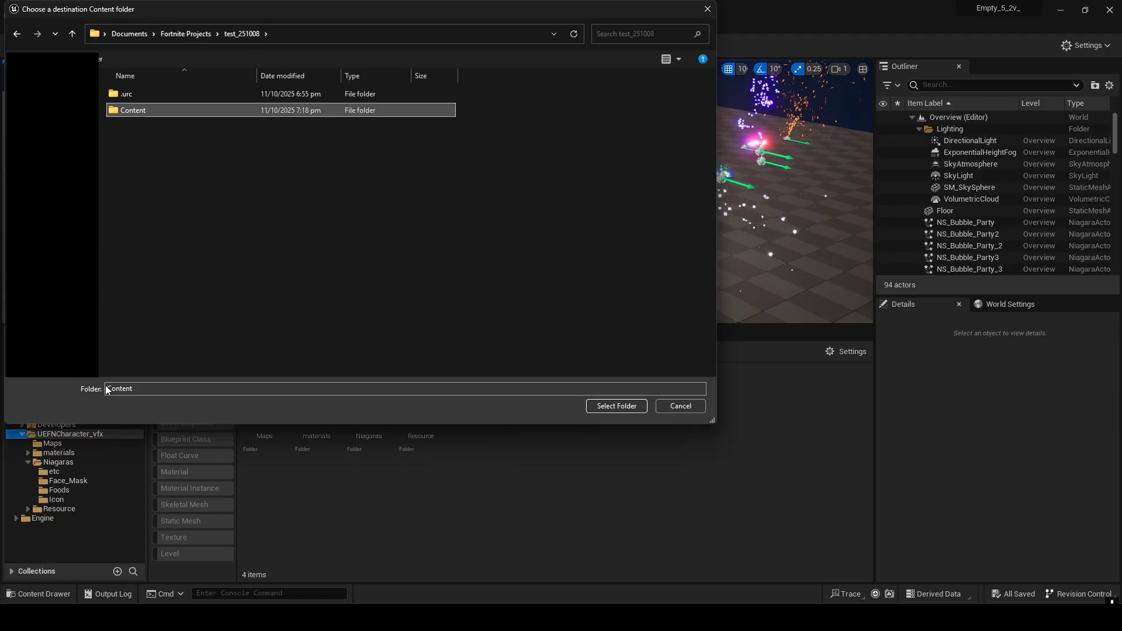
click(641, 405)
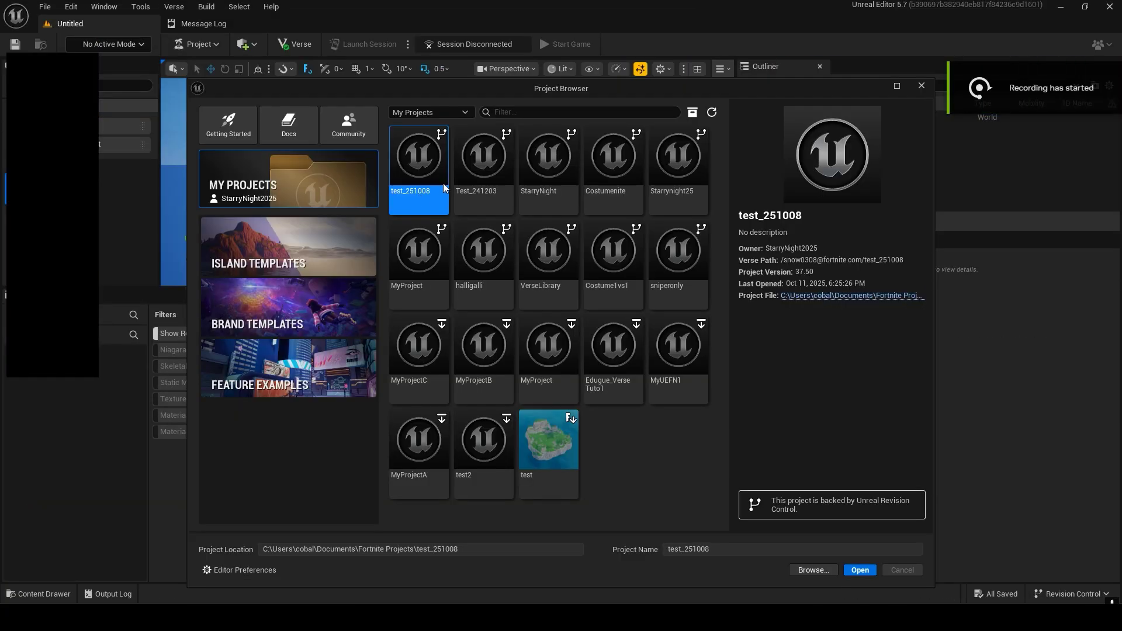
Open the test_251008 project in UEFN and make the migrated UEFNCharacter_vfx assets private.
double_click(434, 178)
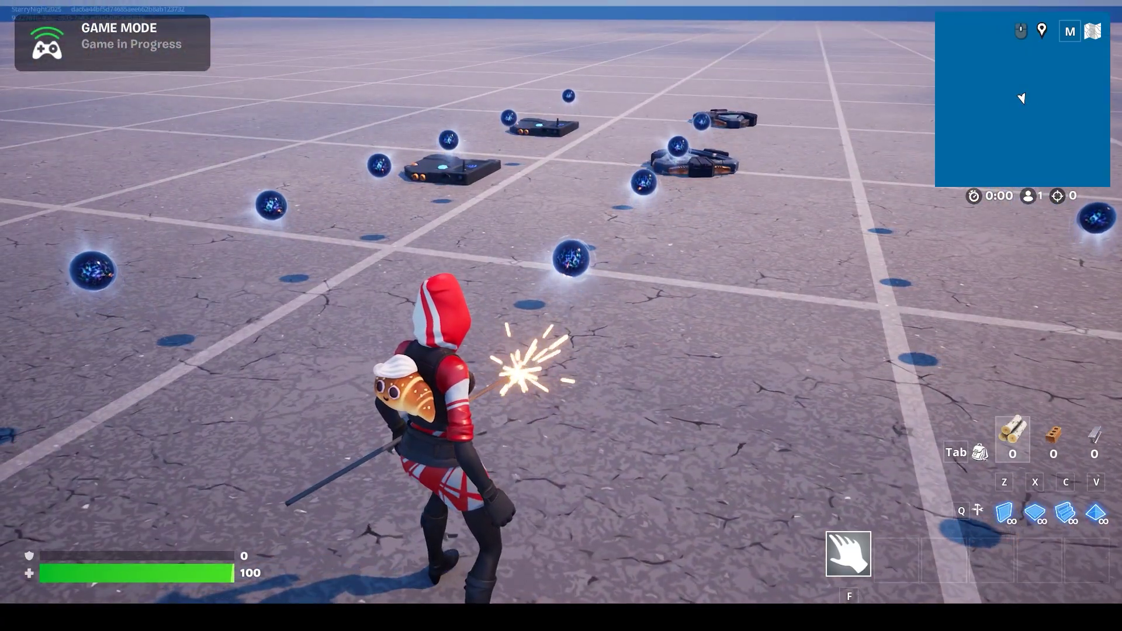
key(w)
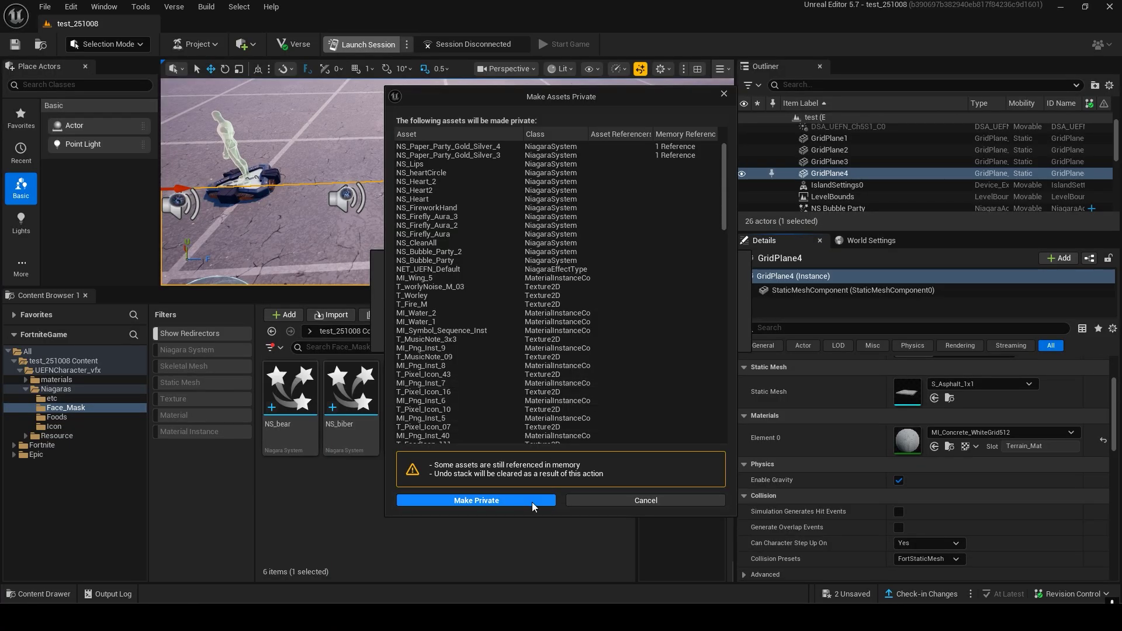
click(532, 502)
click(631, 440)
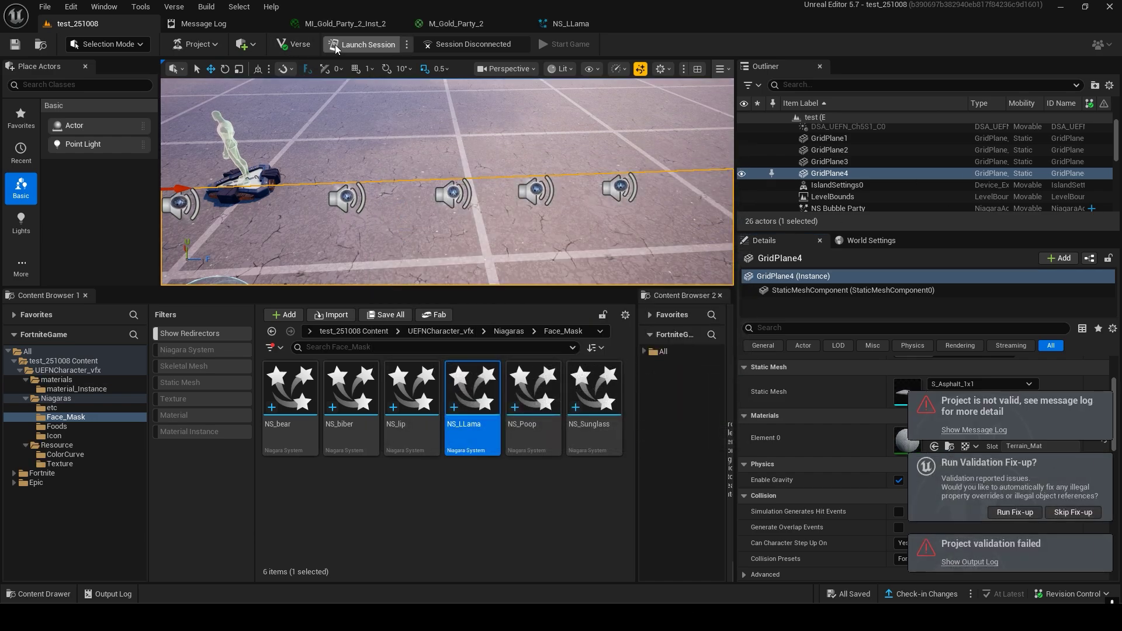
Launch a session of the test_251008 project and enter the island to playtest it.
click(336, 45)
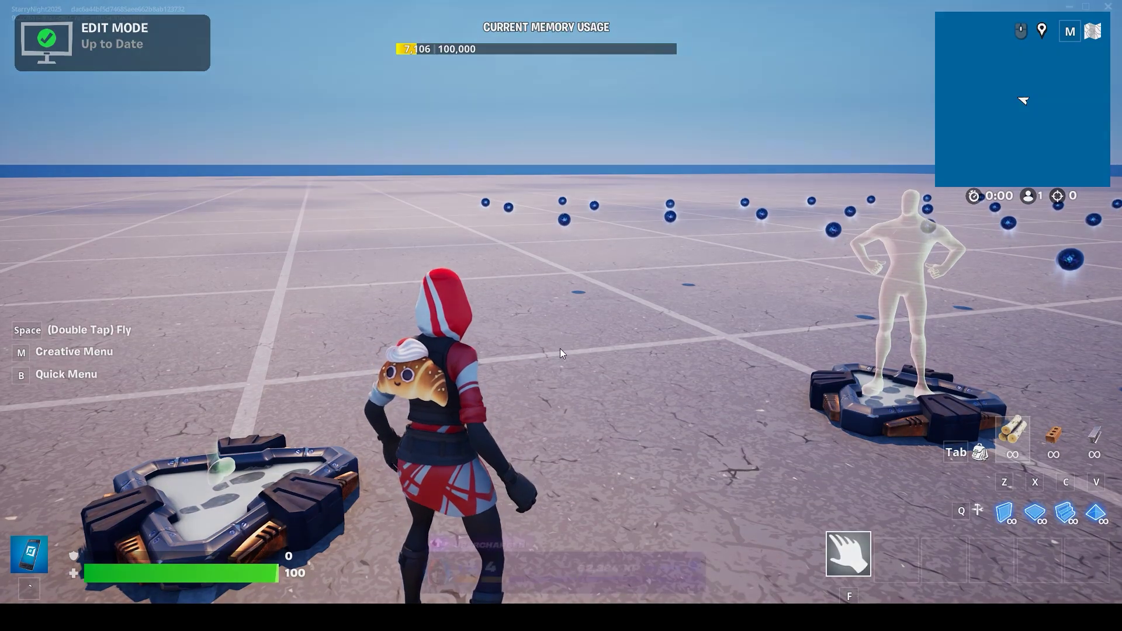
key(Escape)
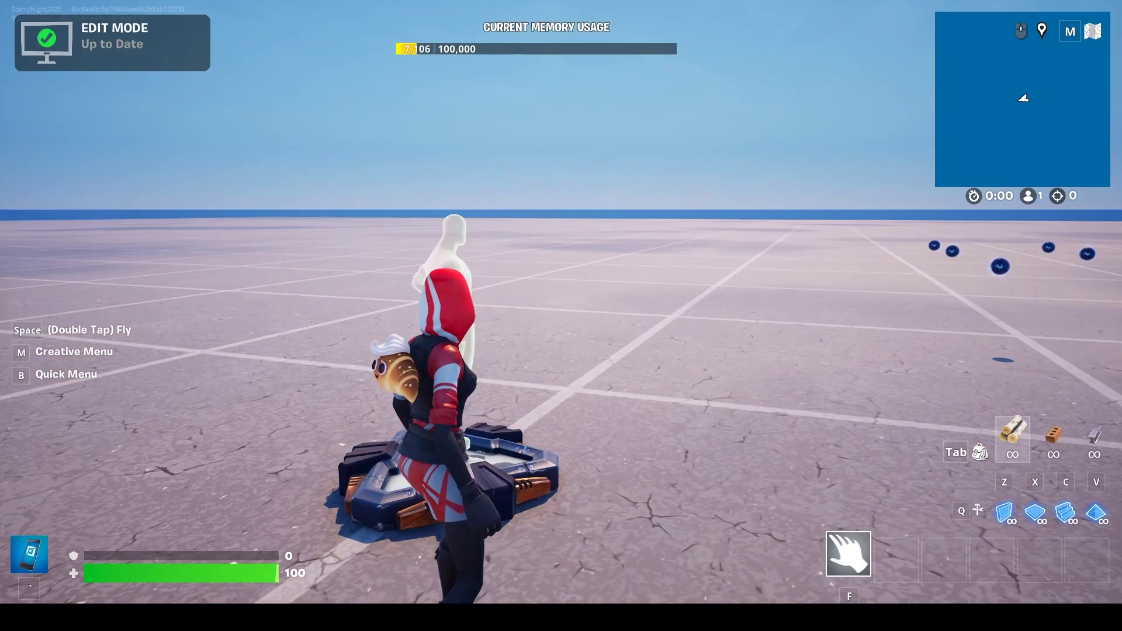
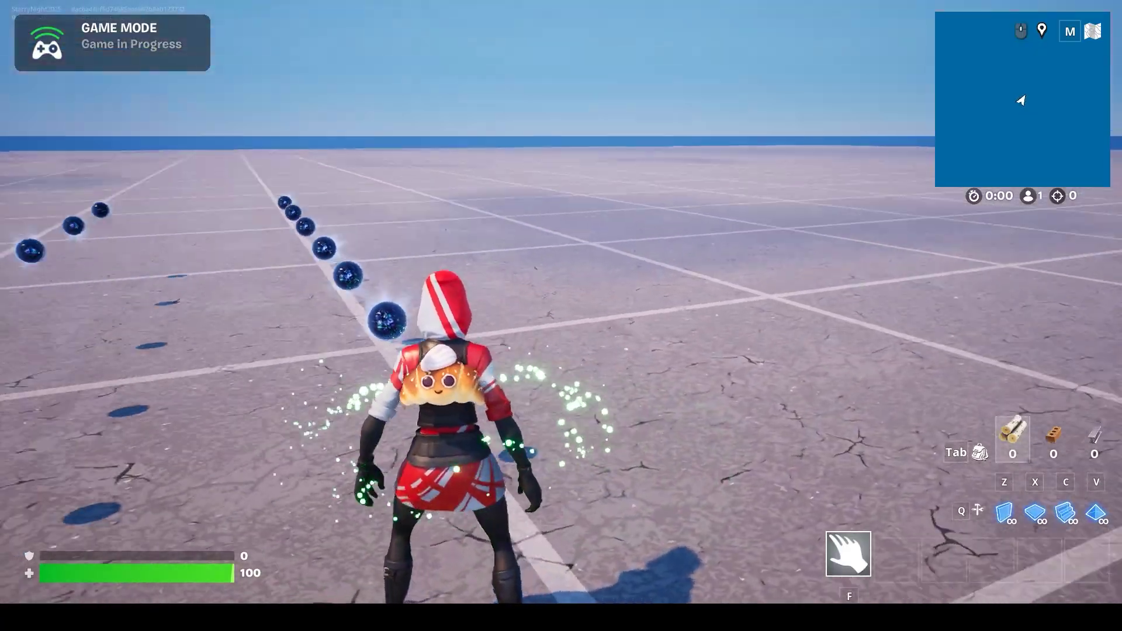
Walk into powerups in the running game to preview the lip, sunglasses and hand firework effects on the character.
key(w)
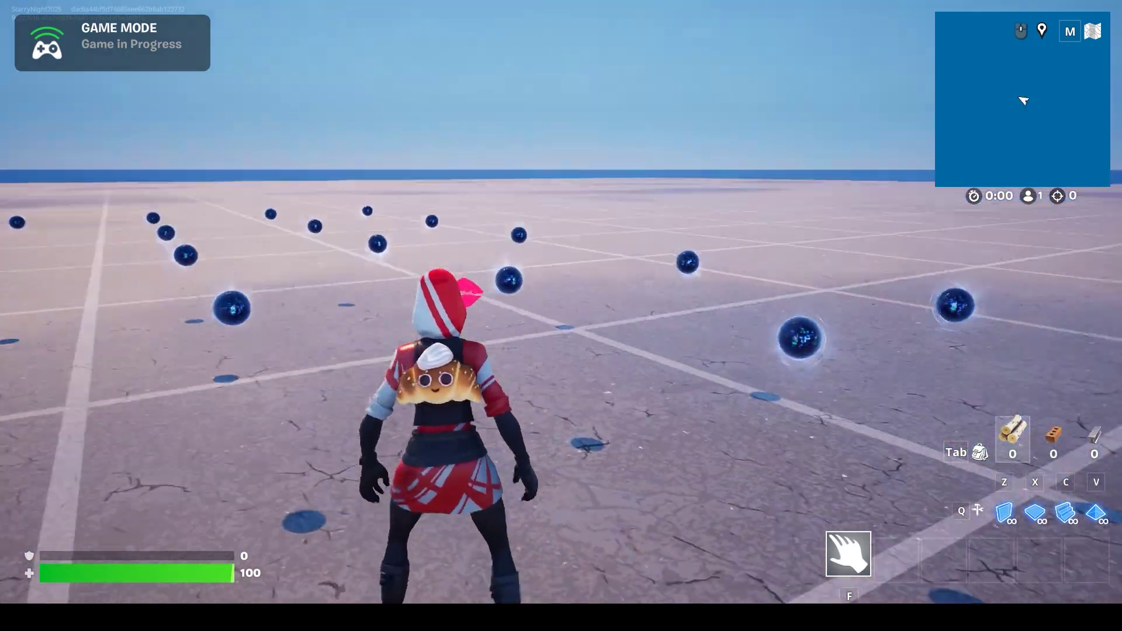
key(w)
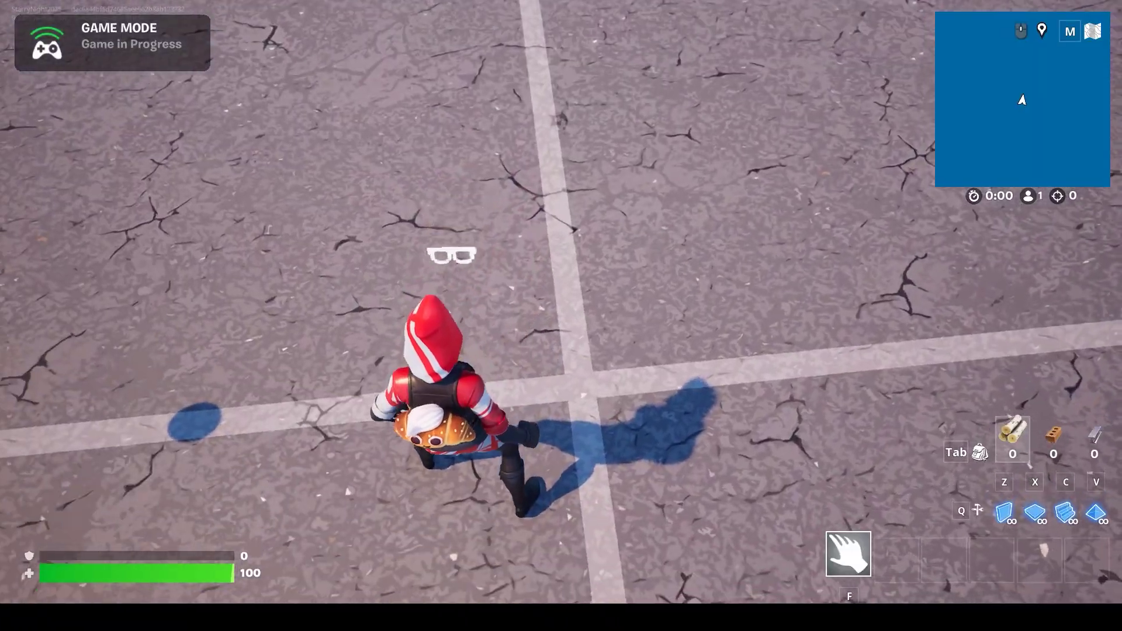
key(w)
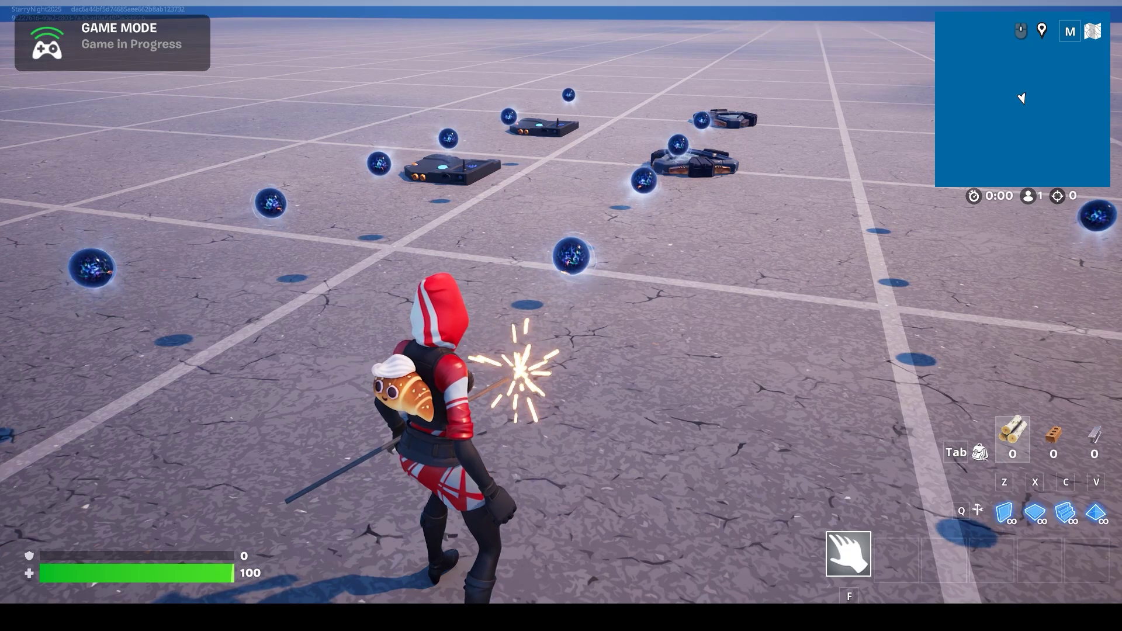
Collect the heart powerups one after another and view the red, pink and gold heart effects around the character.
key(w)
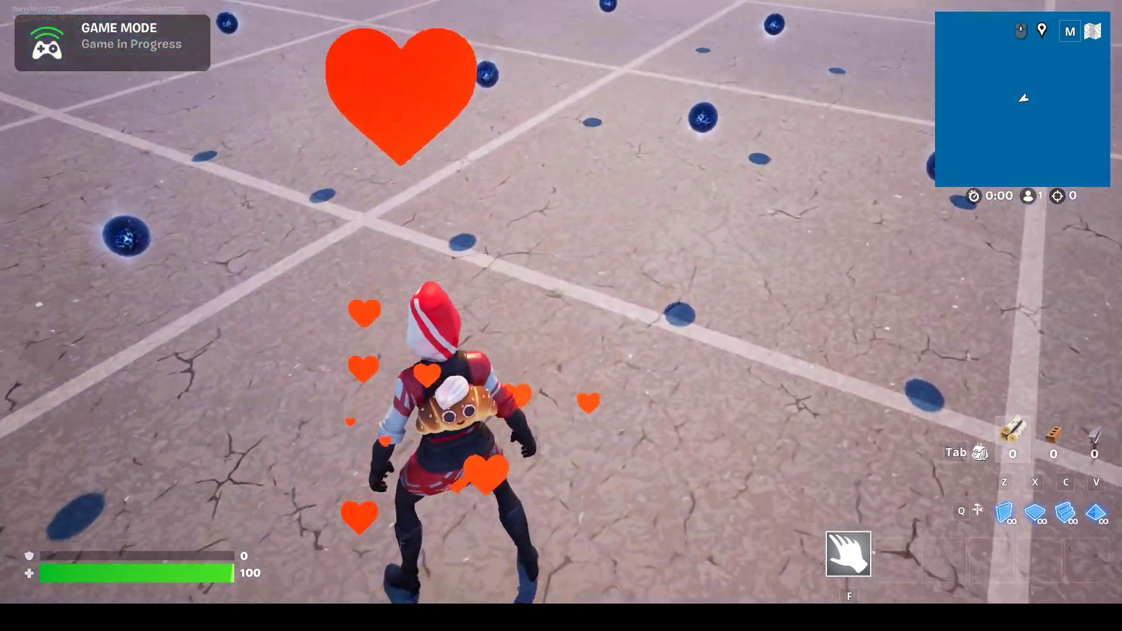
key(d)
key(a)
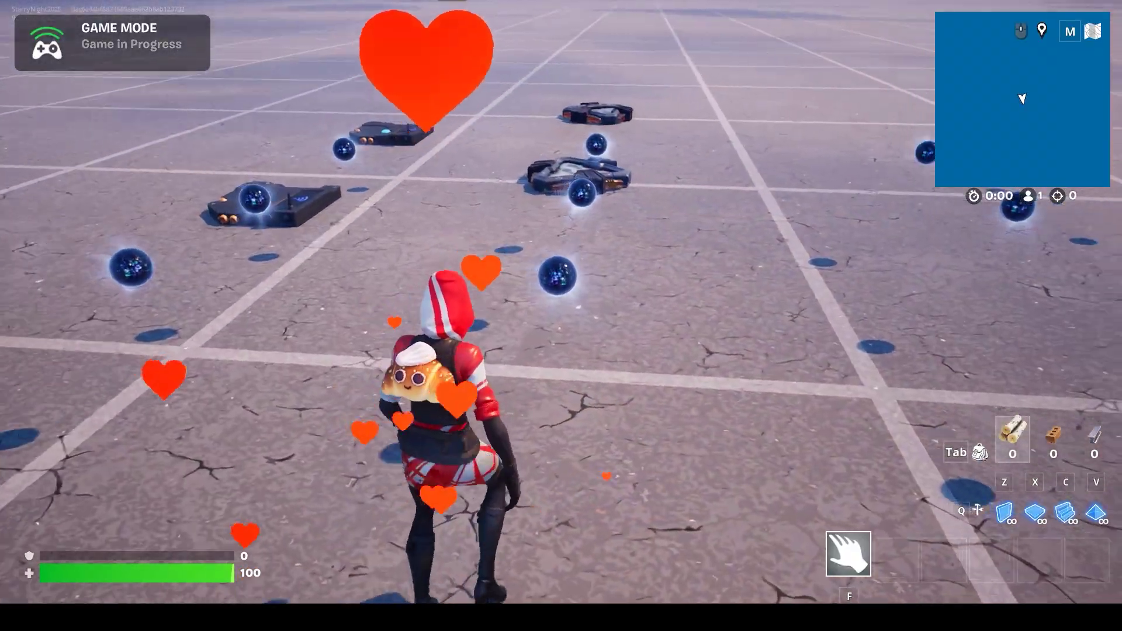
key(w)
key(w)
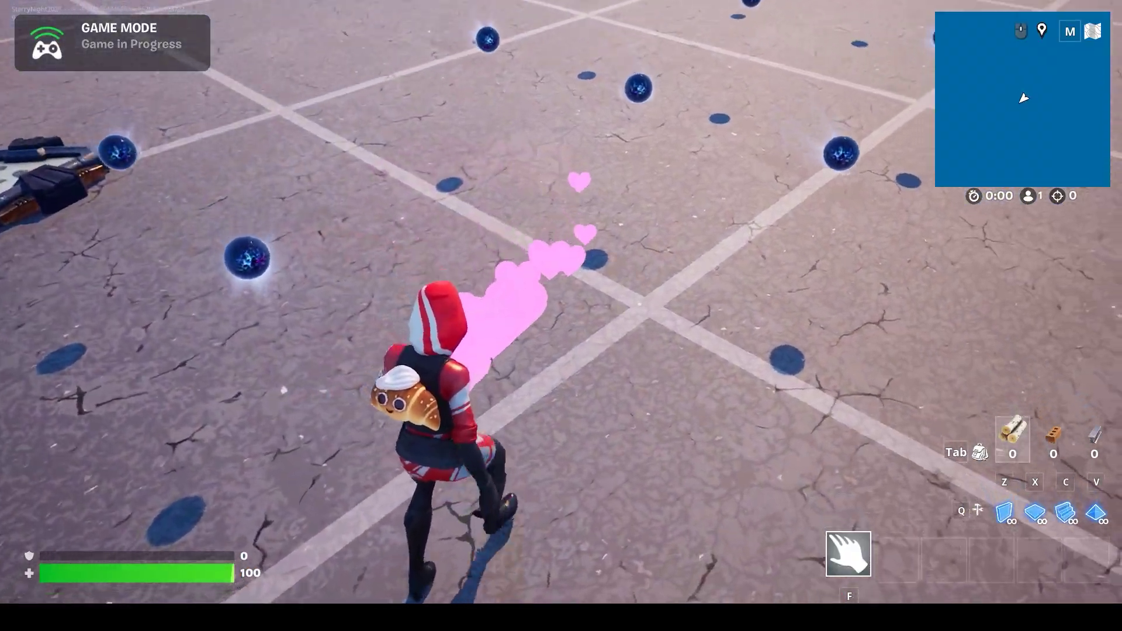
key(a)
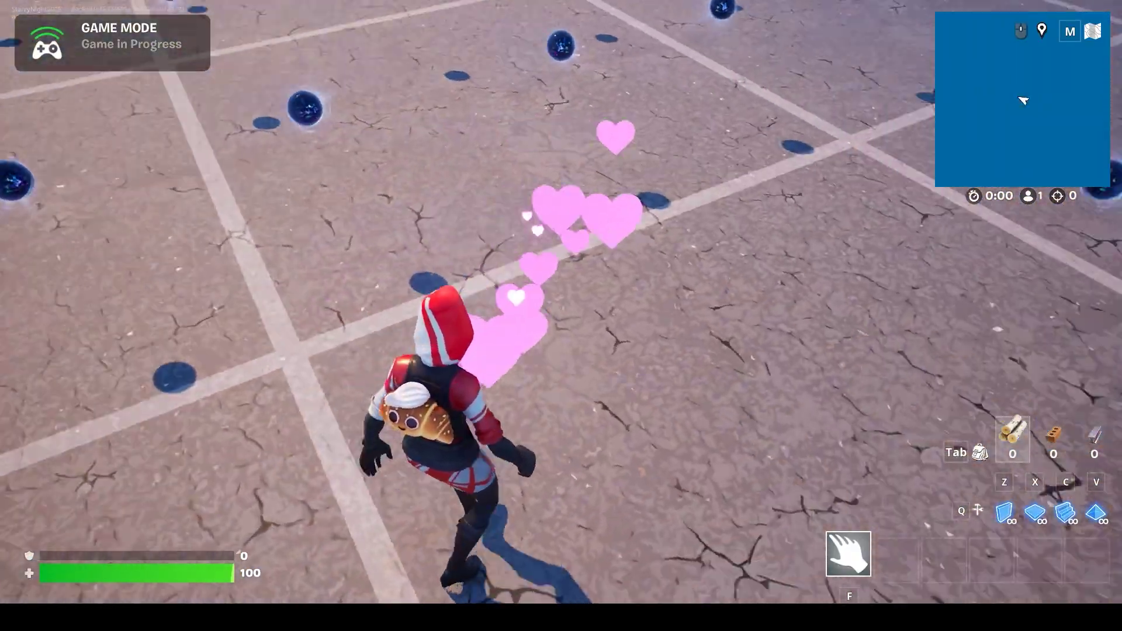
key(w)
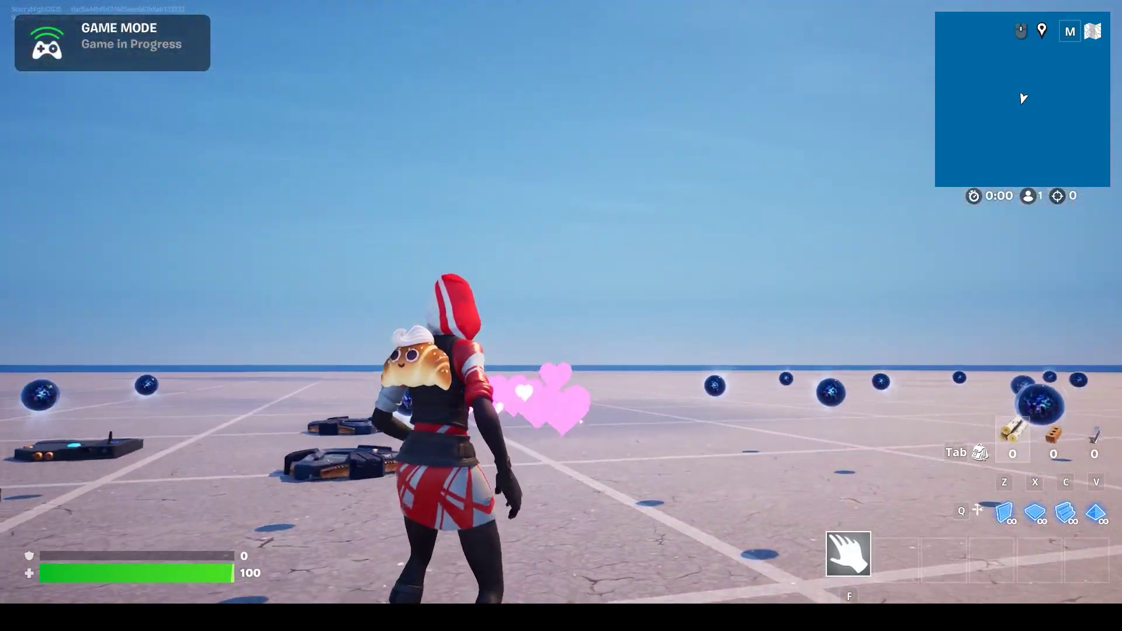
key(w)
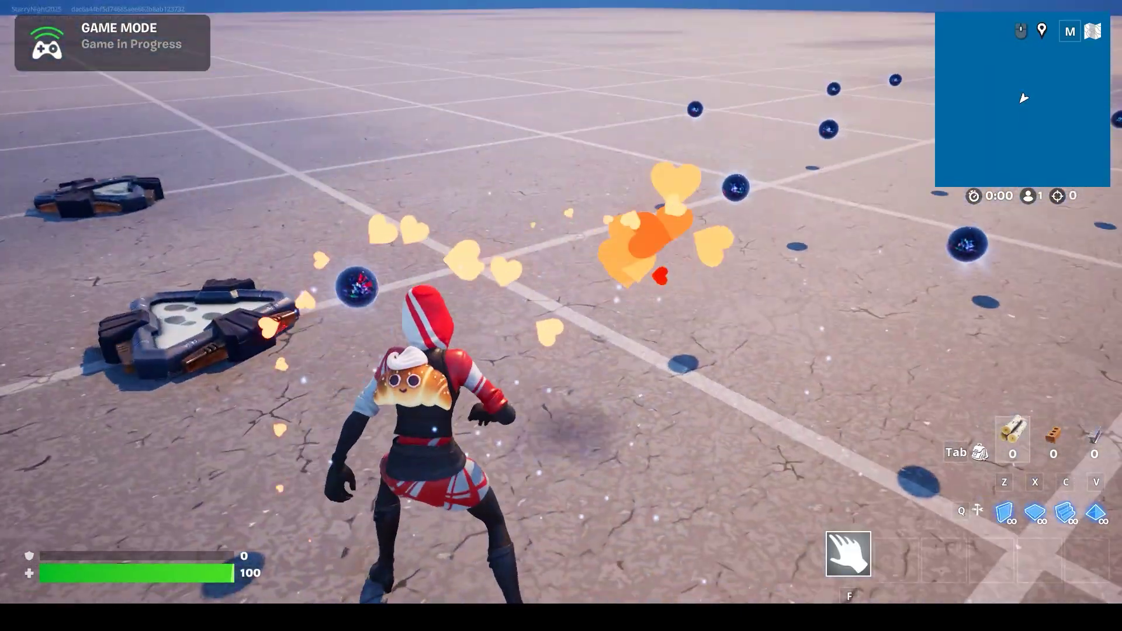
key(w)
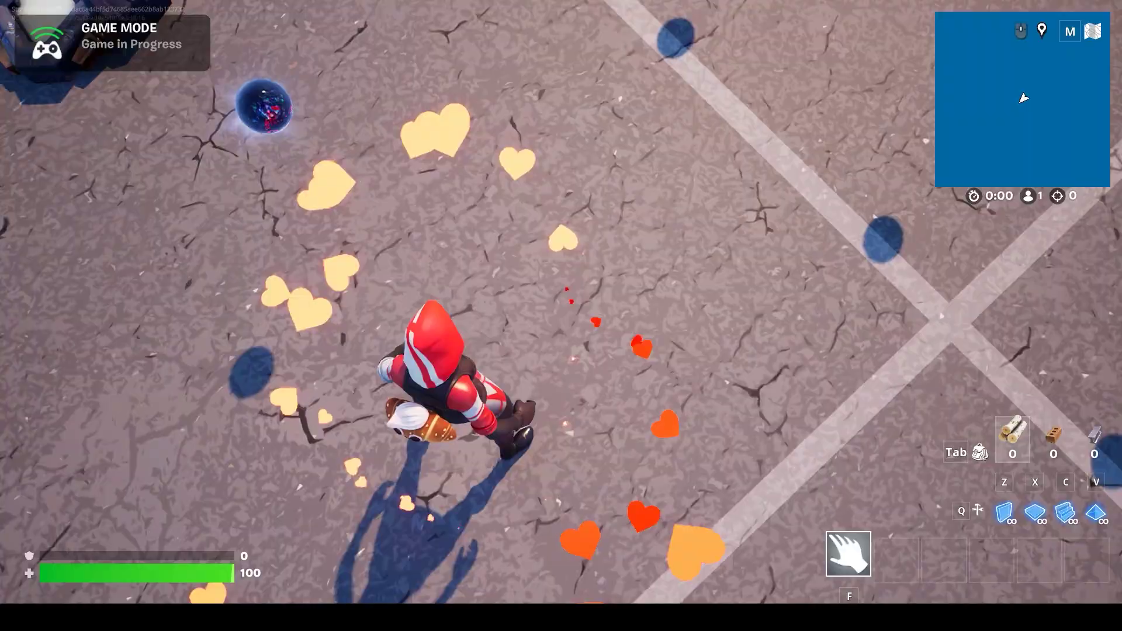
key(w)
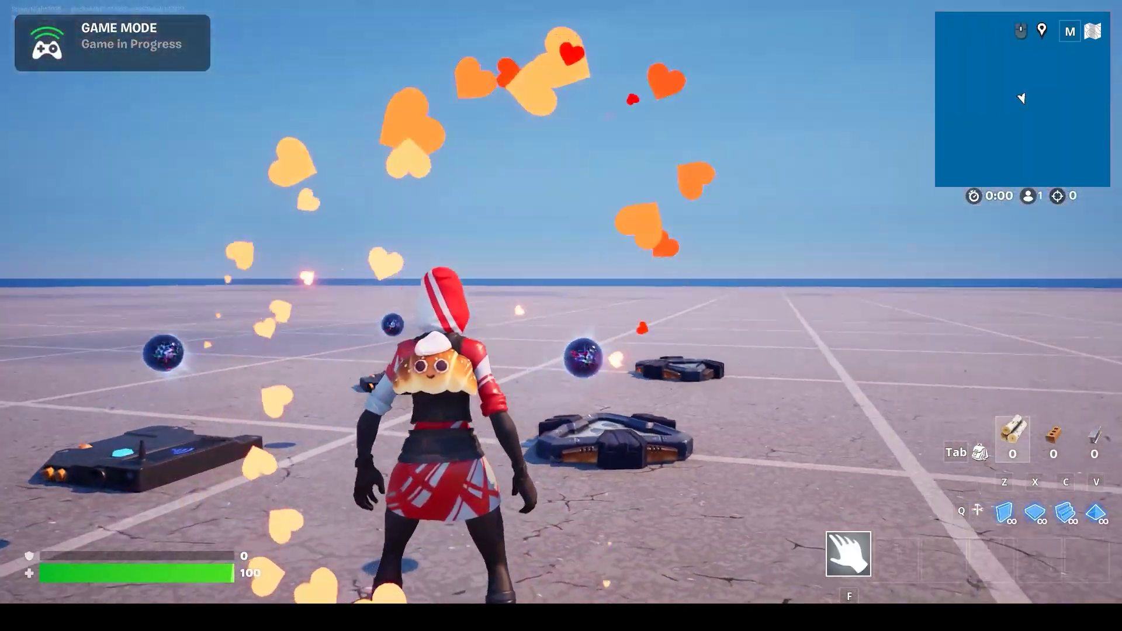
Collect the lips powerup and move around to view the red kiss effect from several angles.
key(w)
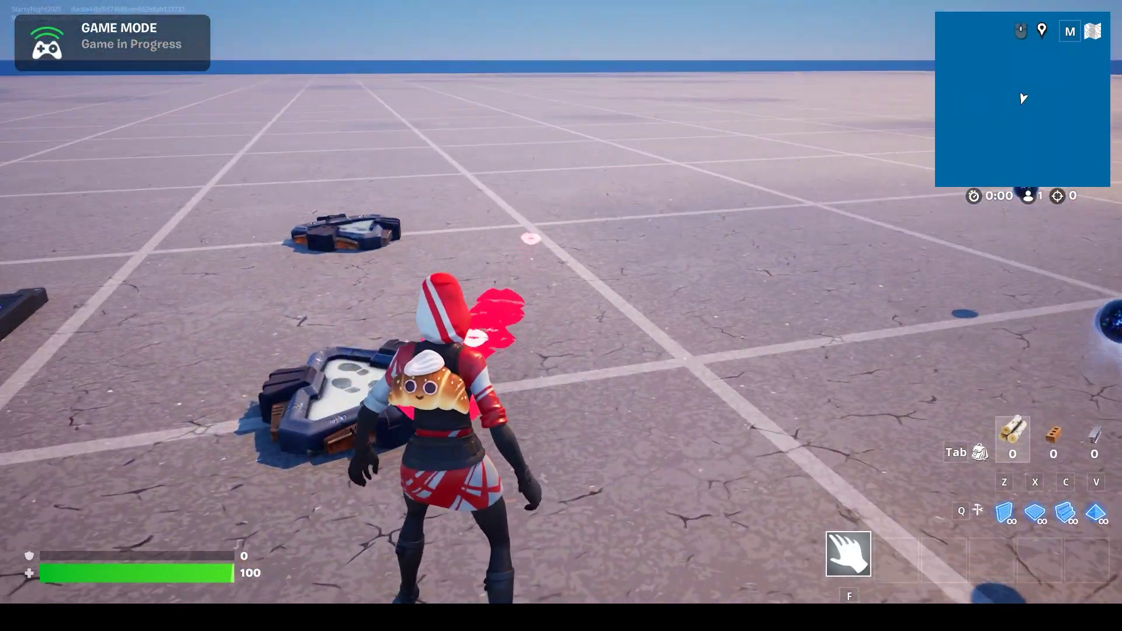
key(w)
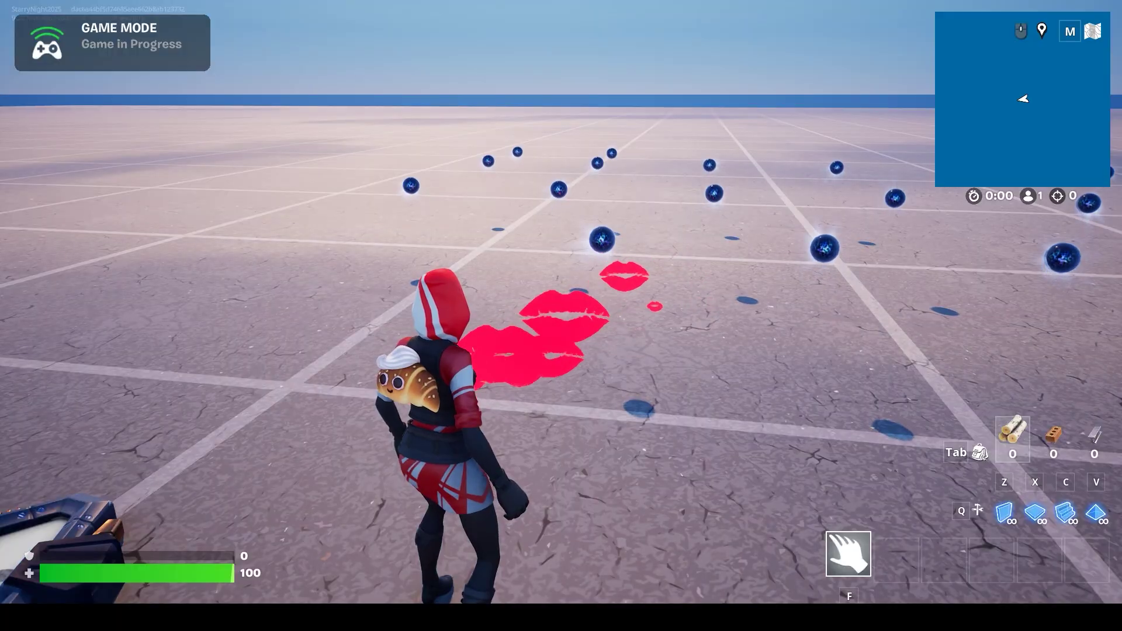
key(w)
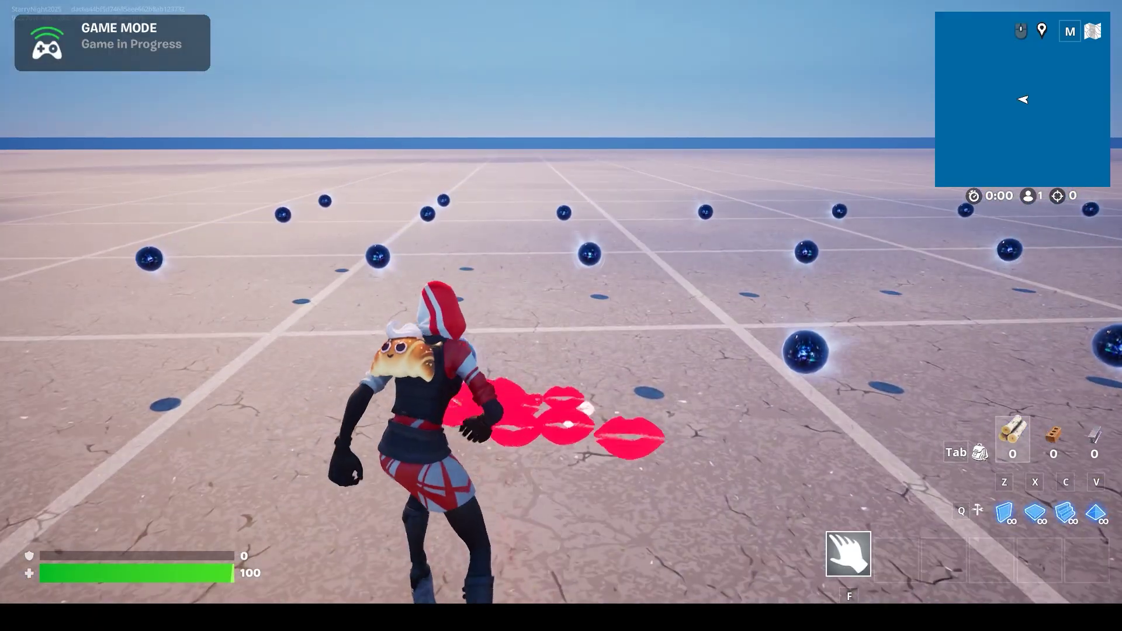
key(w)
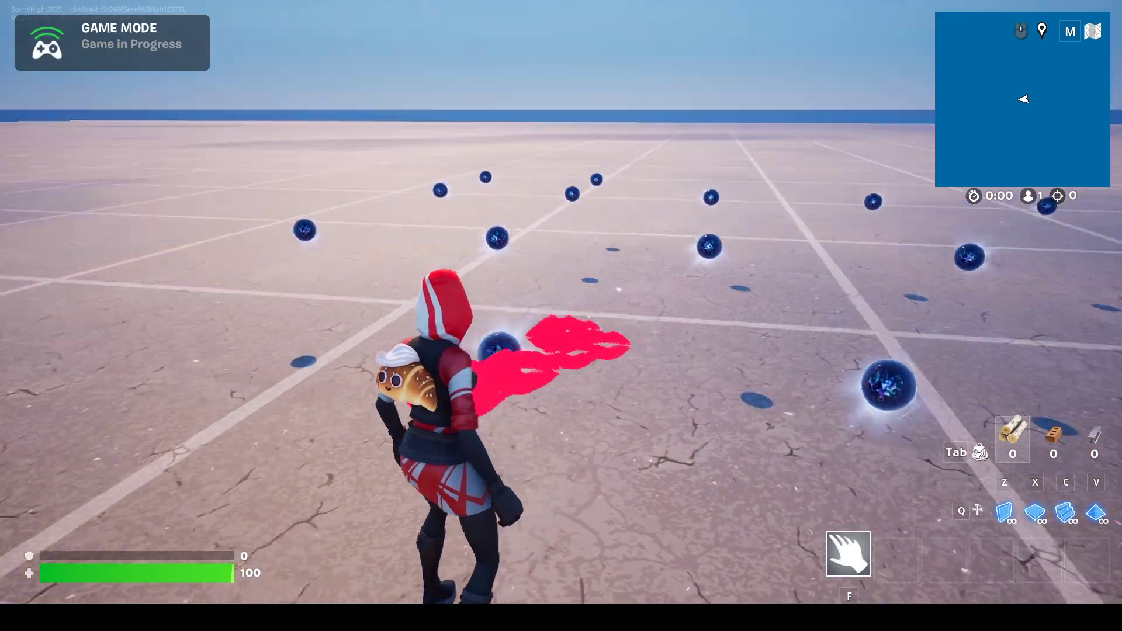
Collect the food powerups to preview the sushi, gingerbread and coffee cup effects on the character.
key(w)
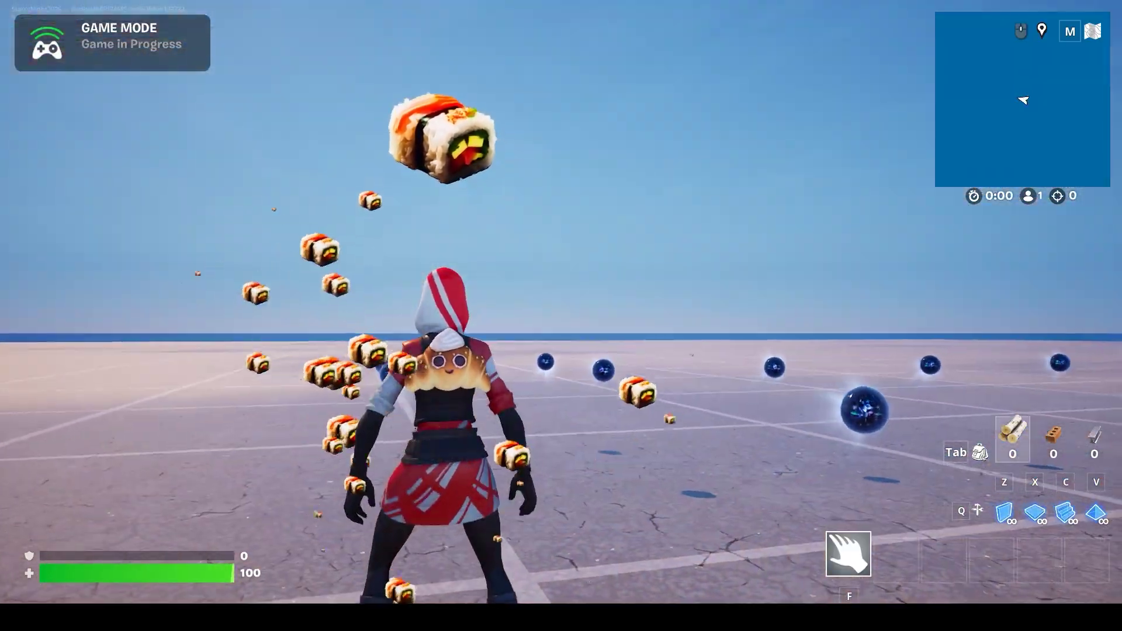
key(w)
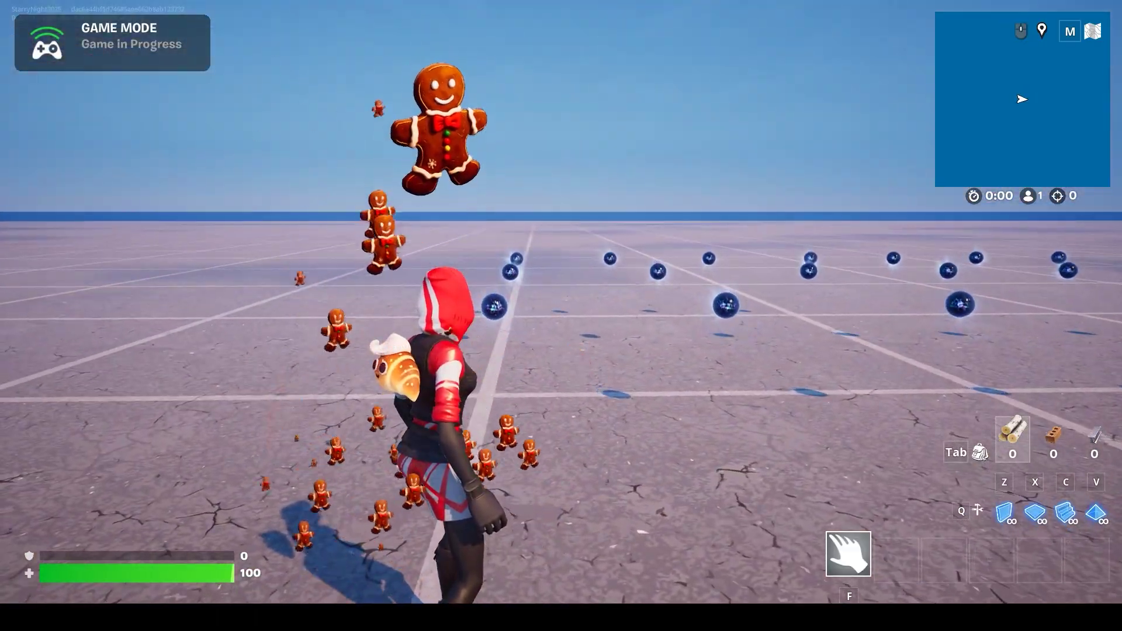
key(w)
key(a)
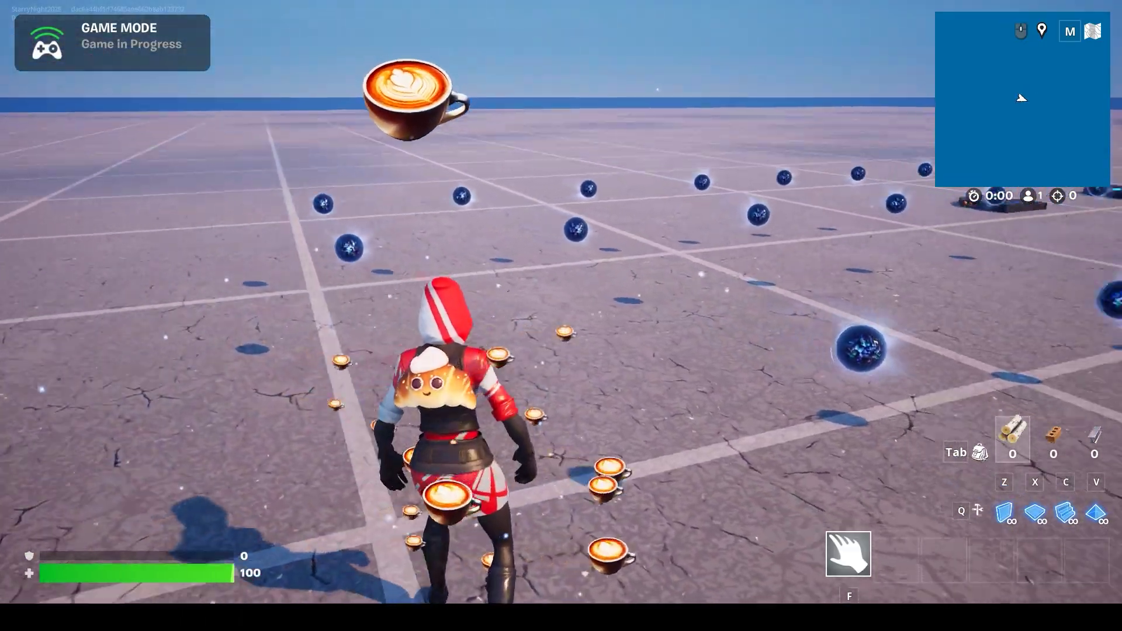
Collect the bubble and green-and-blue ground aura powerups and run around with each effect active.
key(d)
key(a)
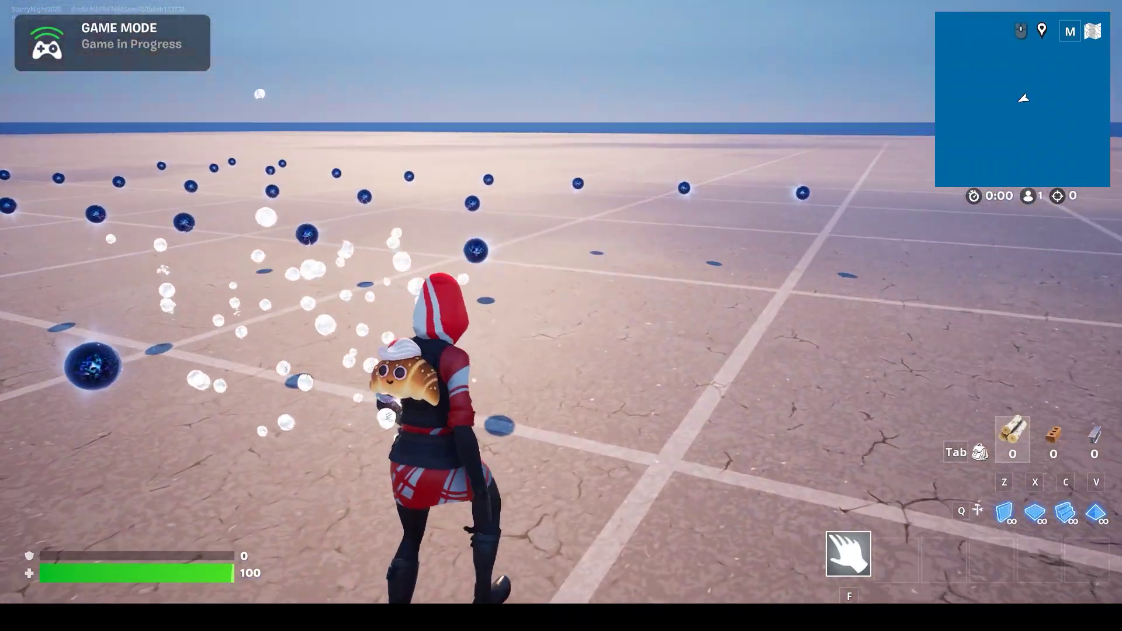
key(w)
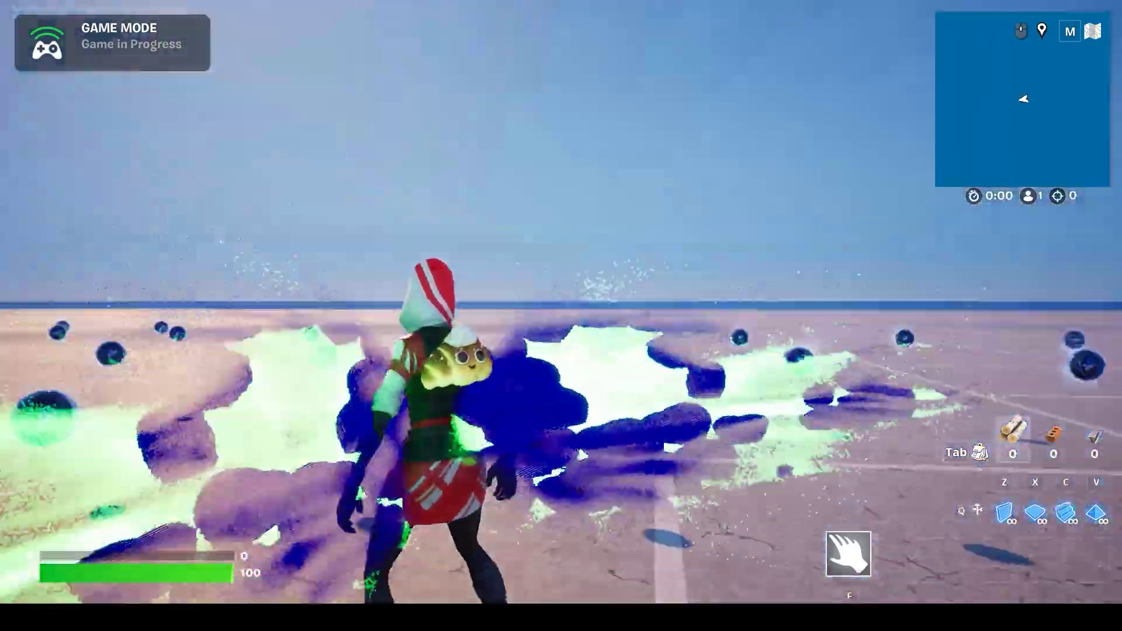
key(w)
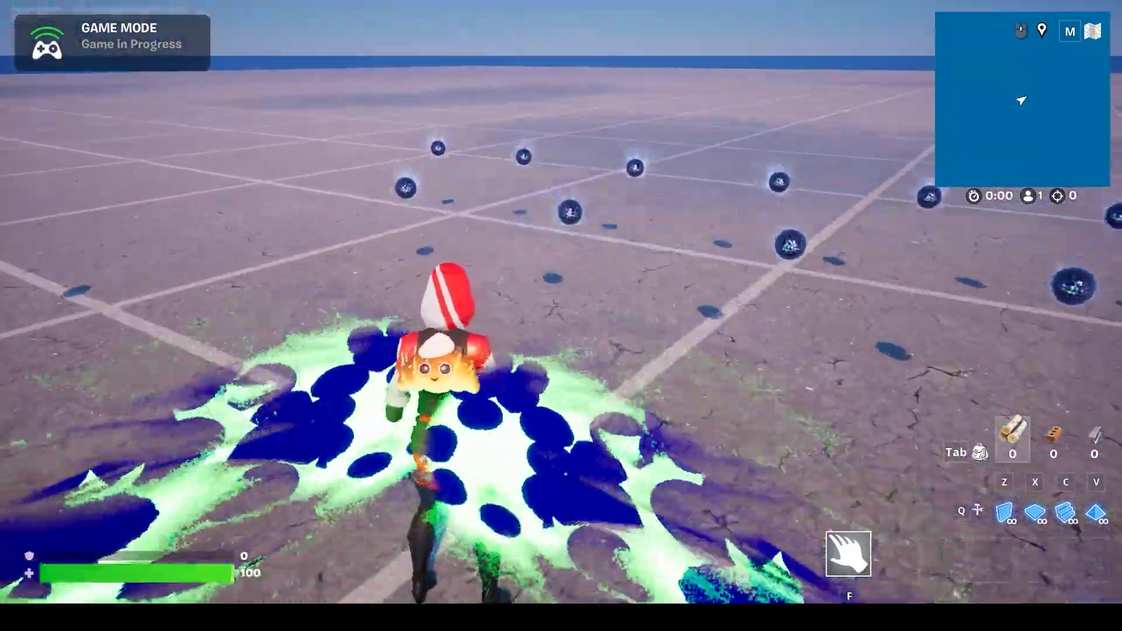
key(d)
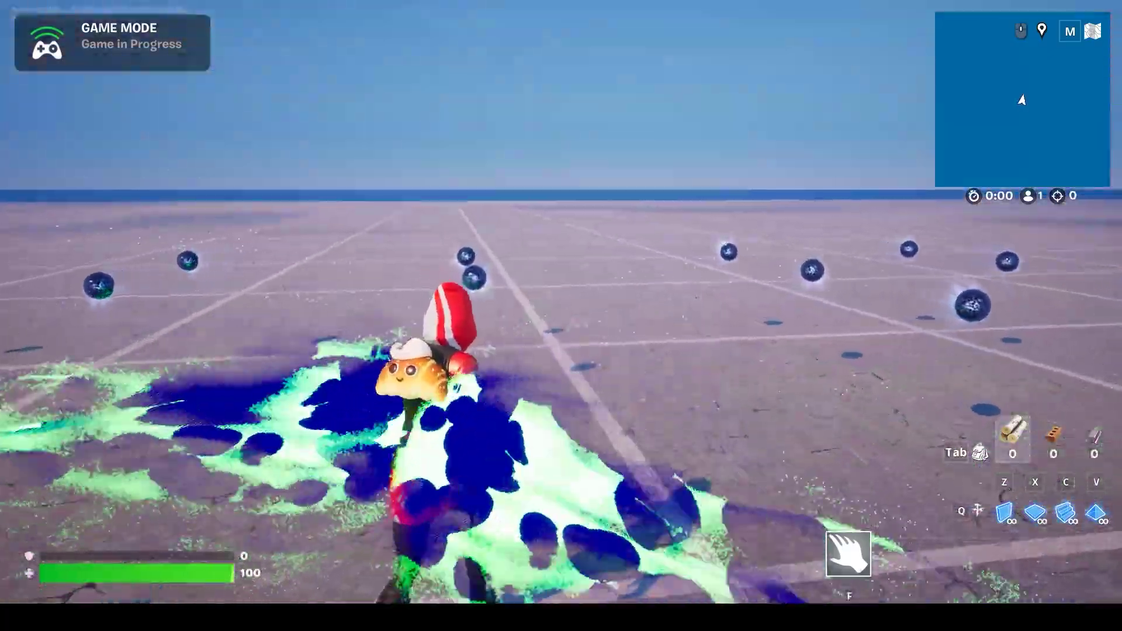
Run through the icon powerups to preview the bear, butterfly, handheld console, lips, cactus, flower and sunglasses effects.
key(d)
key(w)
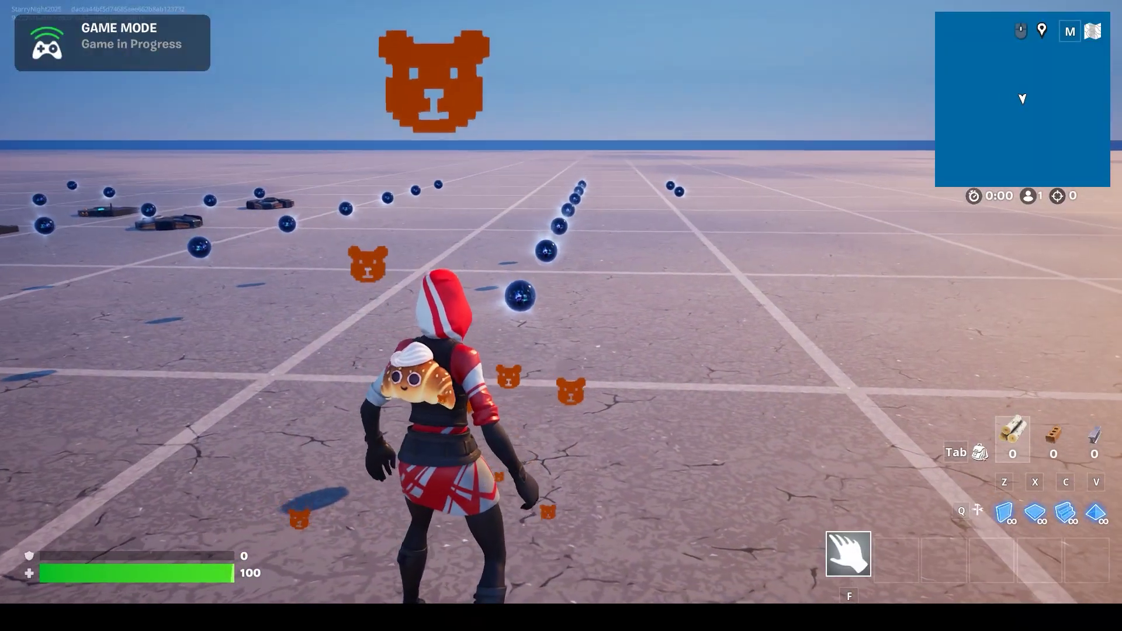
key(w)
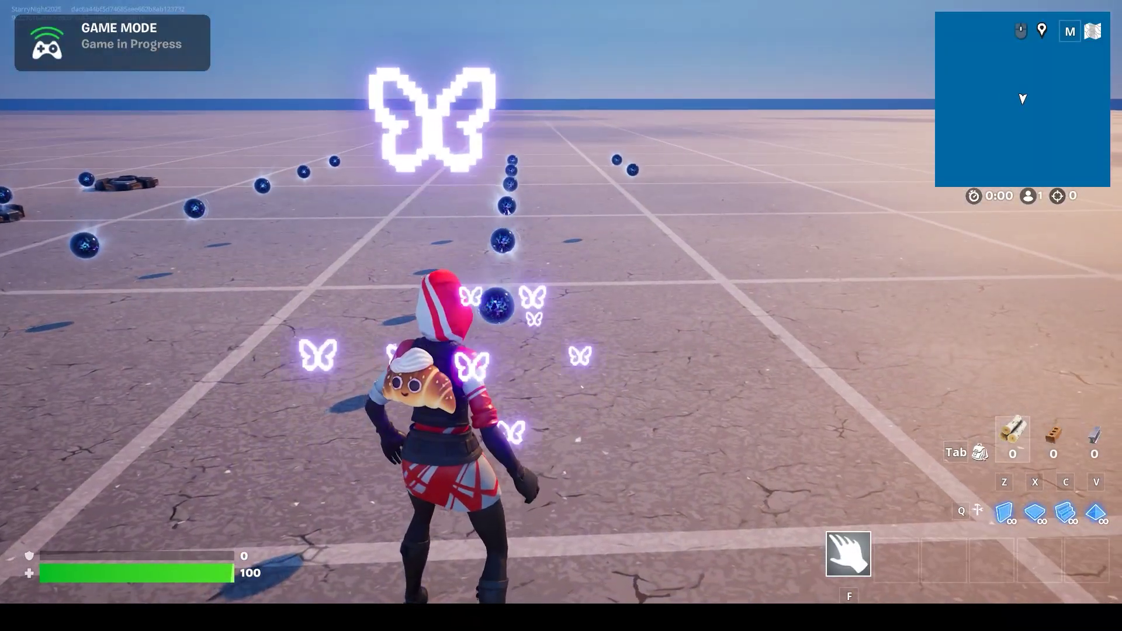
key(w)
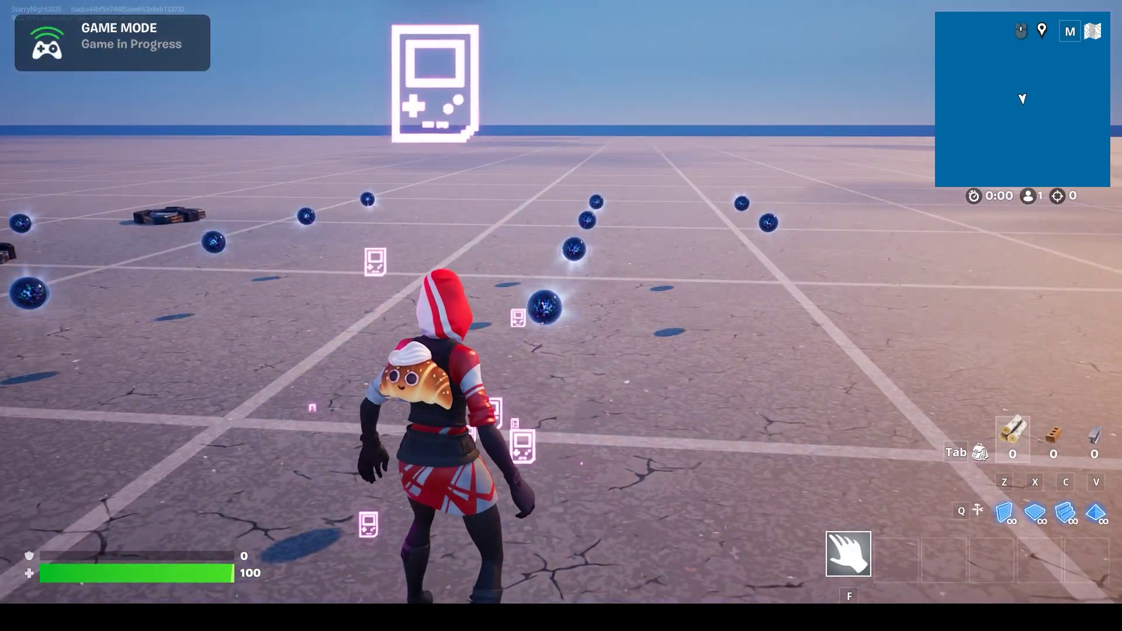
key(w)
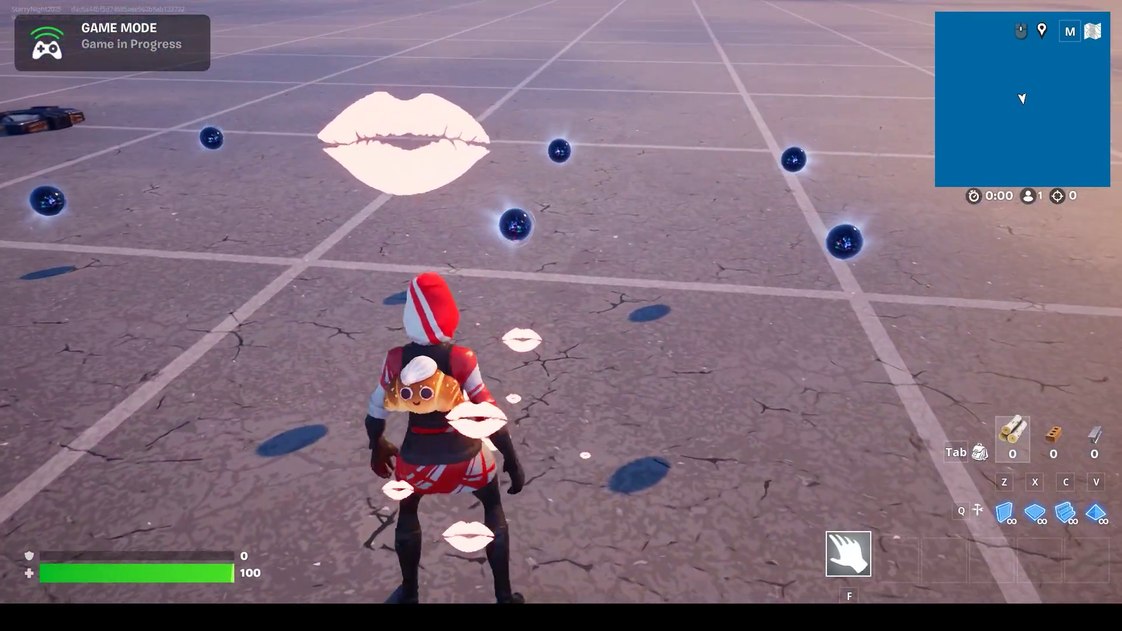
key(w)
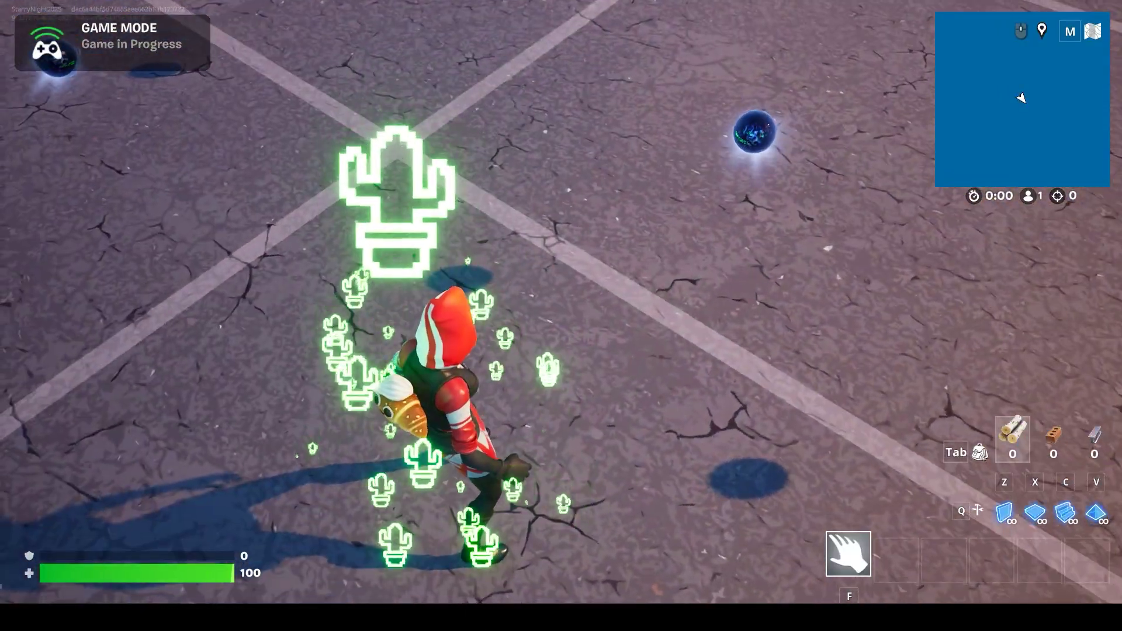
key(w)
key(w)
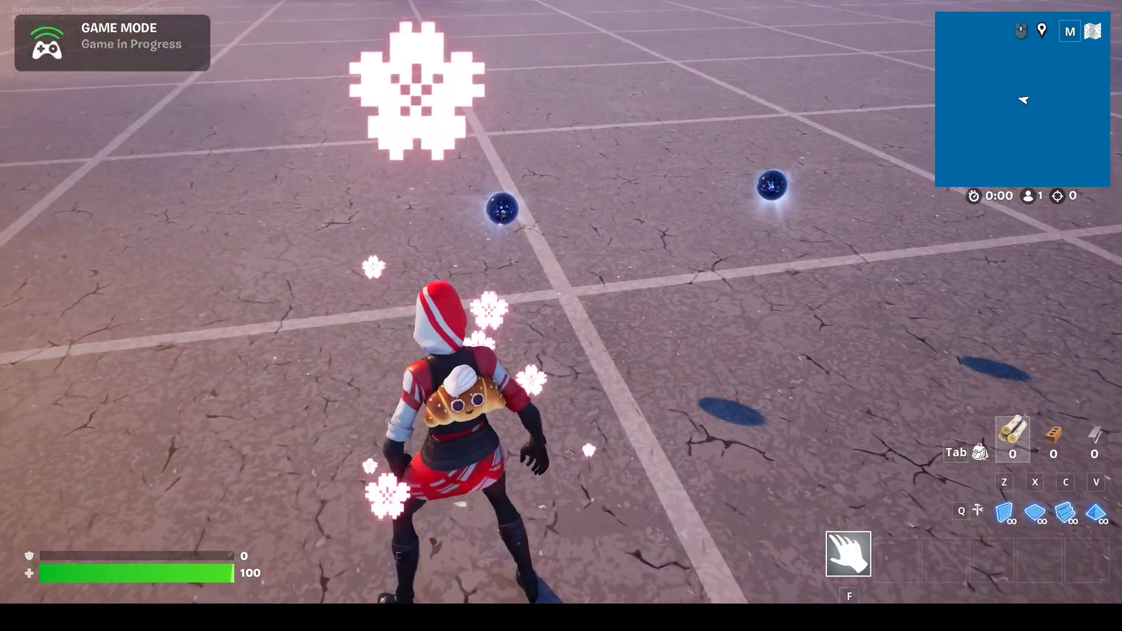
key(w)
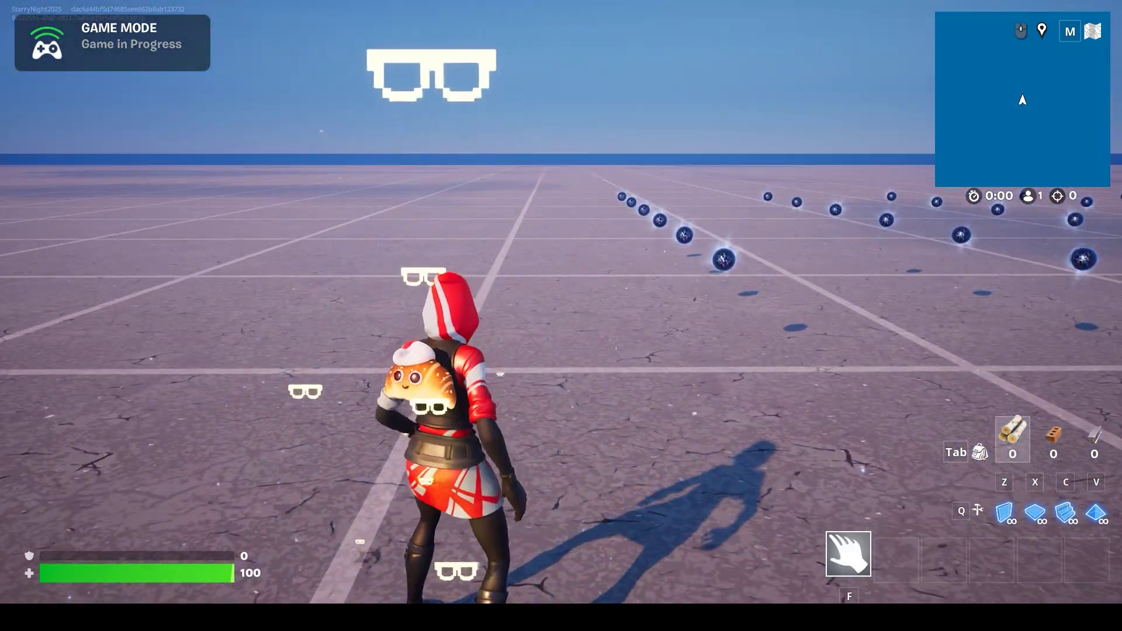
Run to the Clean All device to clear the sunglasses effect, and move on past the spawner devices.
key(w)
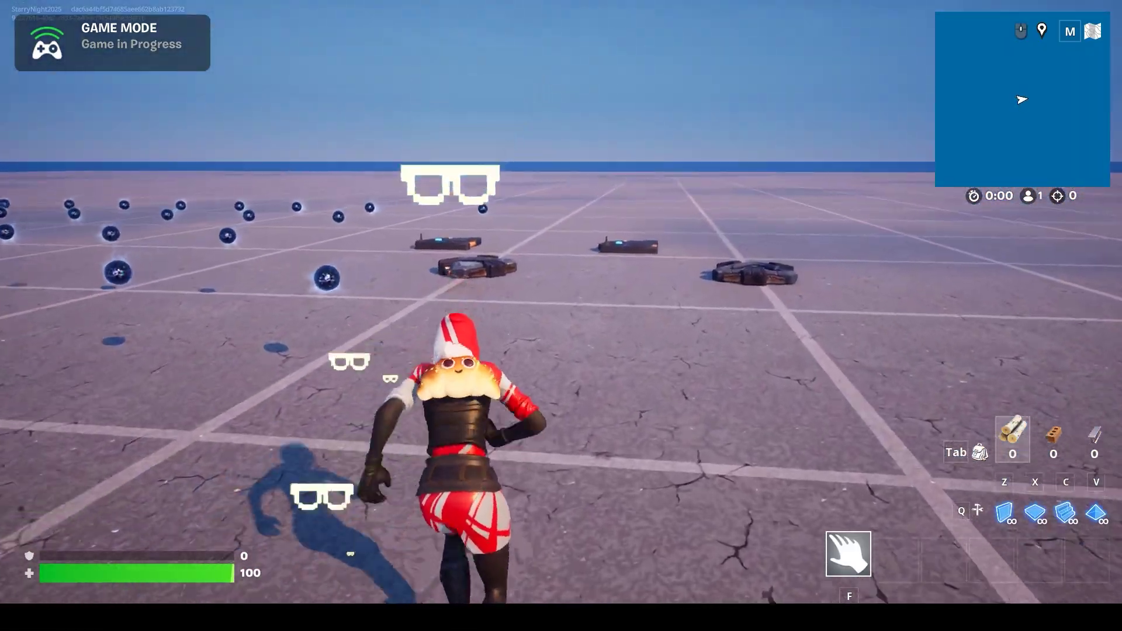
key(d)
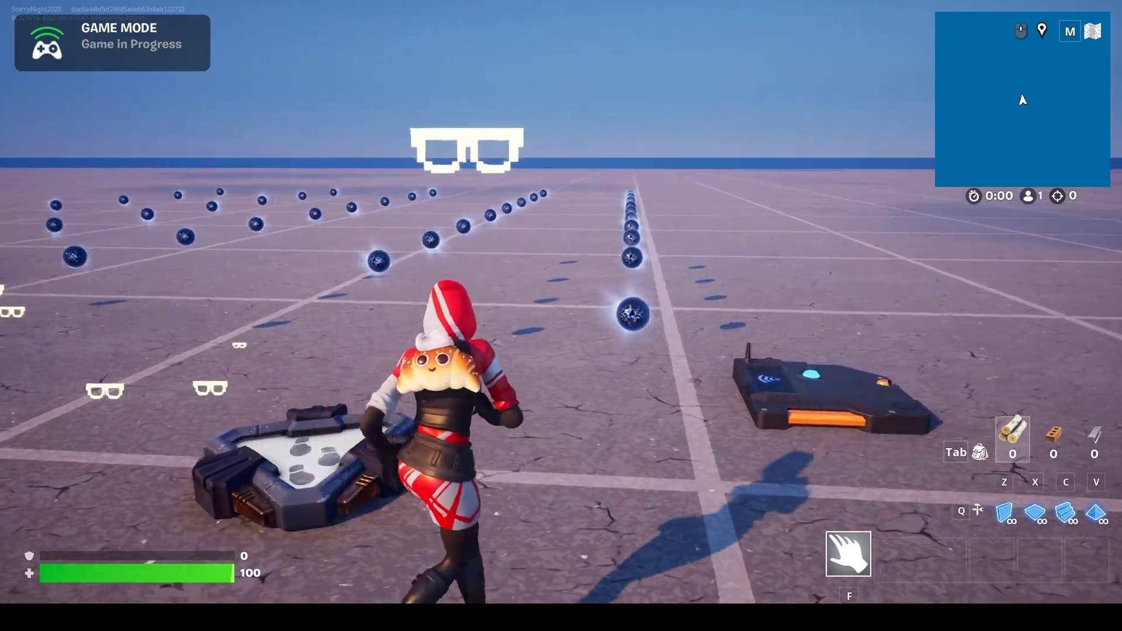
key(w)
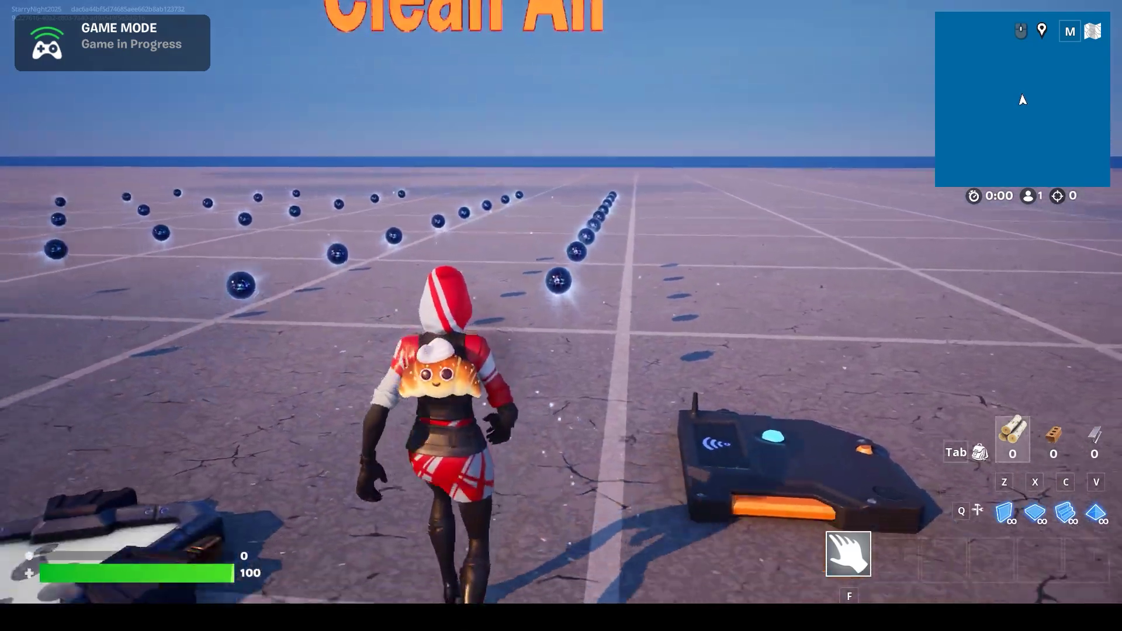
key(w)
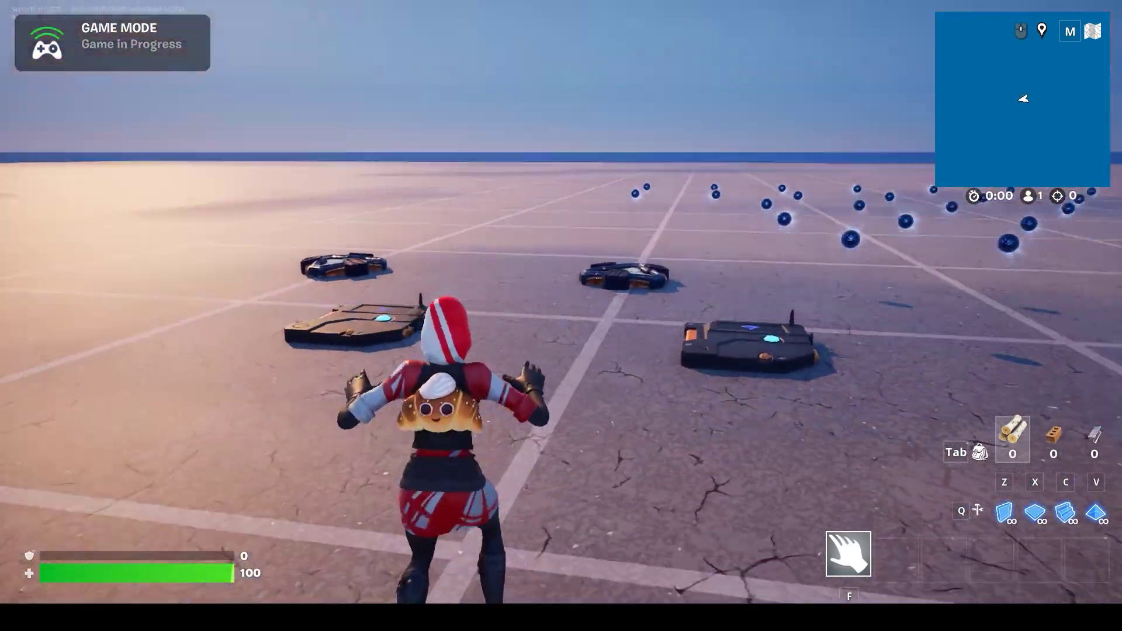
Collect the bubble and music note powerups and move around to preview each effect.
key(w)
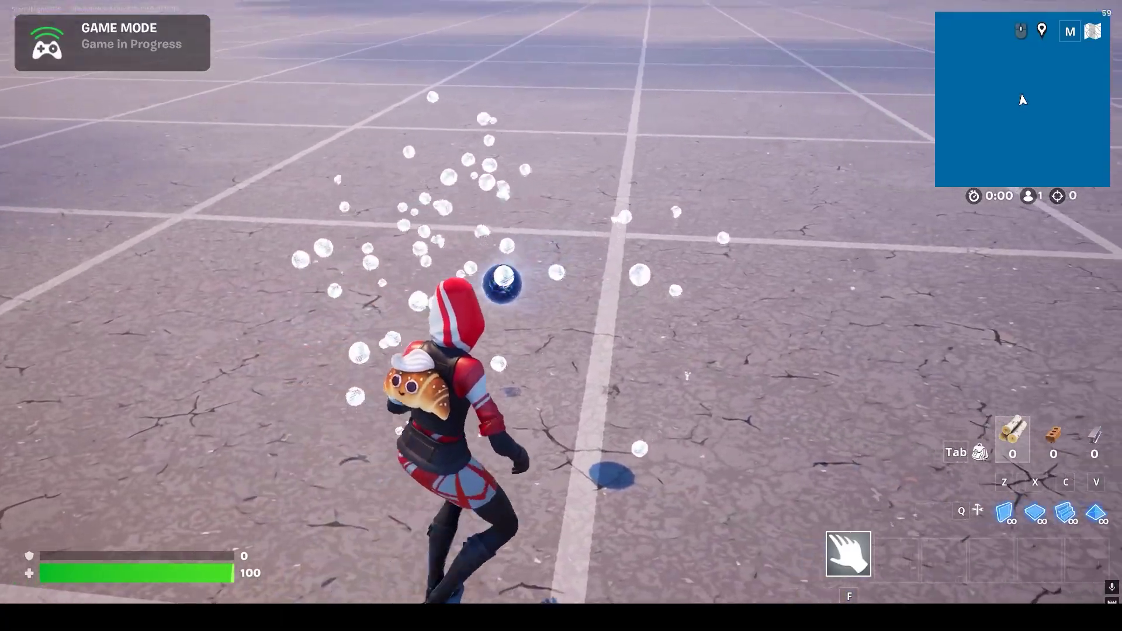
key(w)
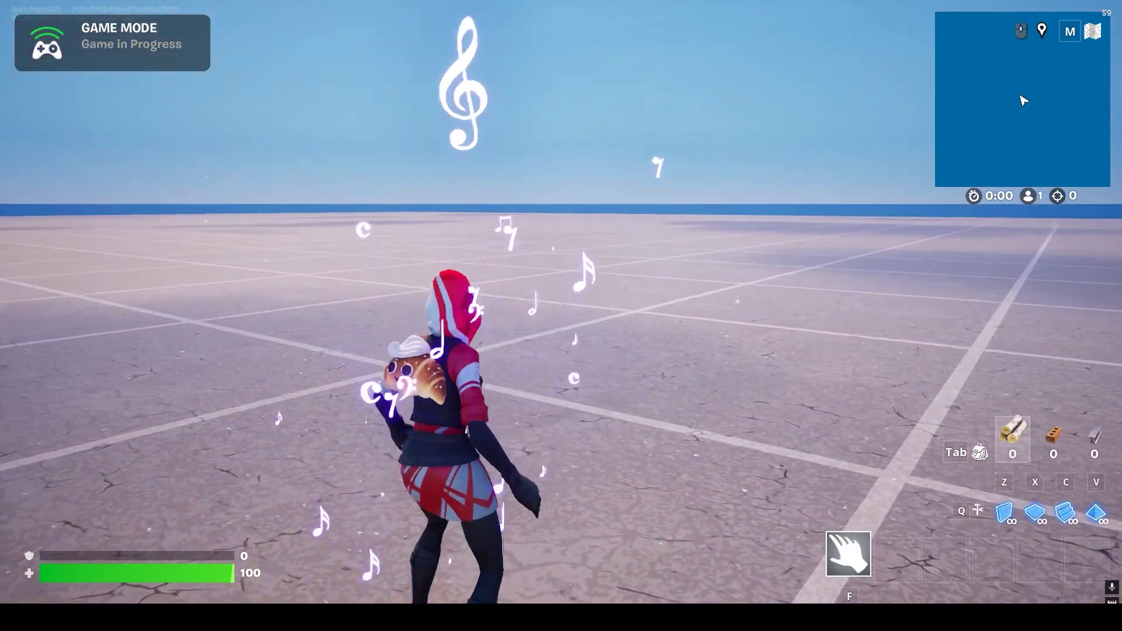
key(w)
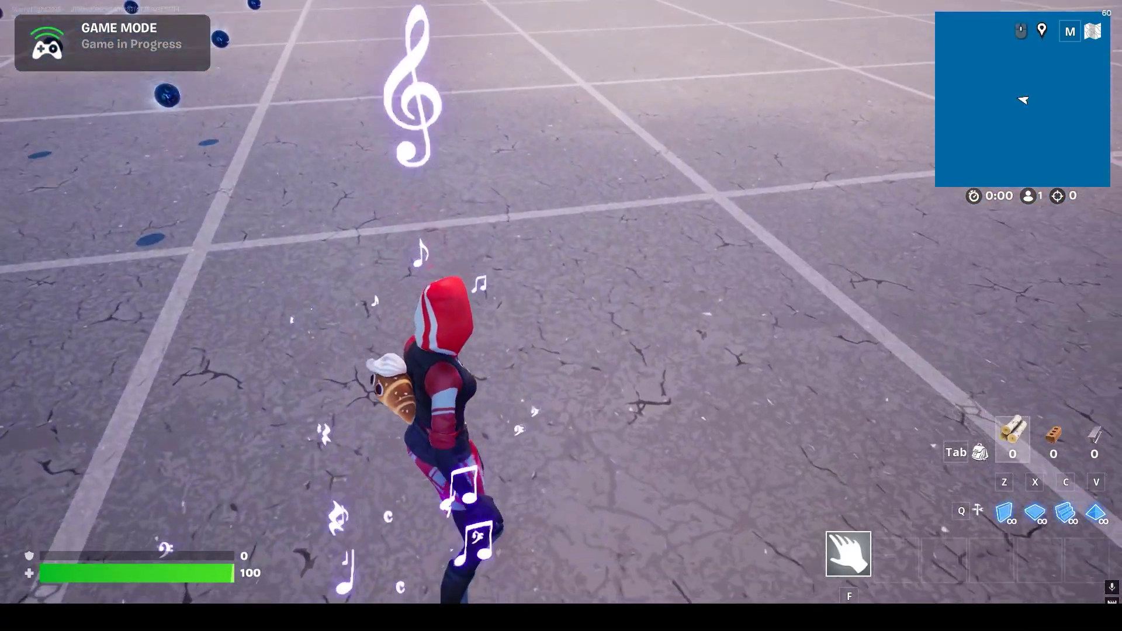
key(w)
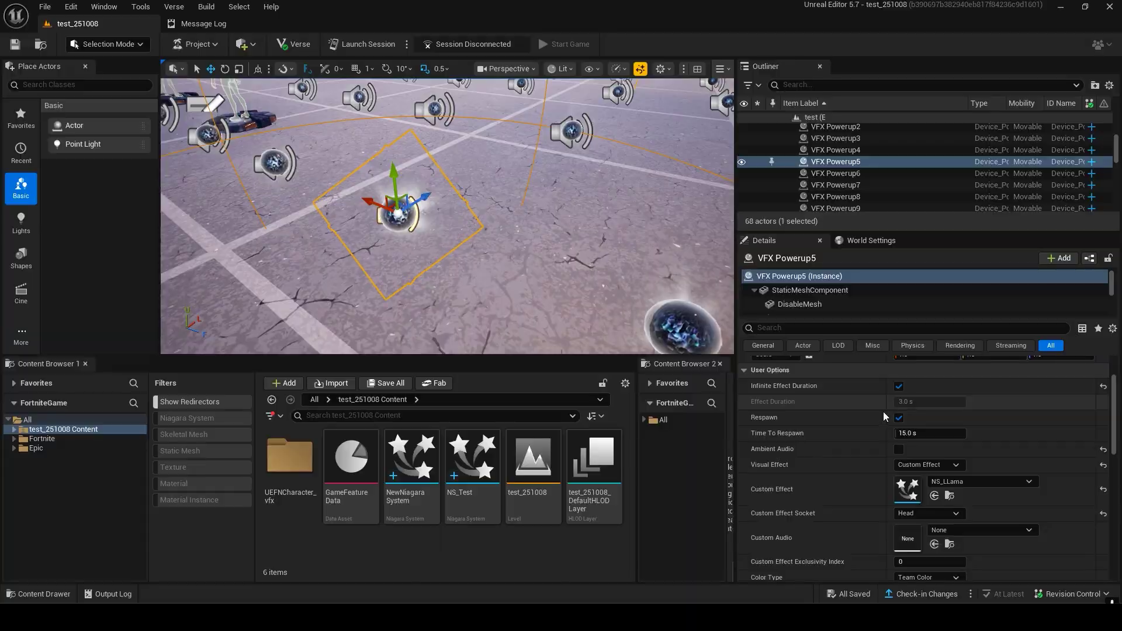
Open the NS_LLama effect assigned to VFX Powerup5 and display the settings of its Sprite Renderer.
scroll(894, 456, down, 1)
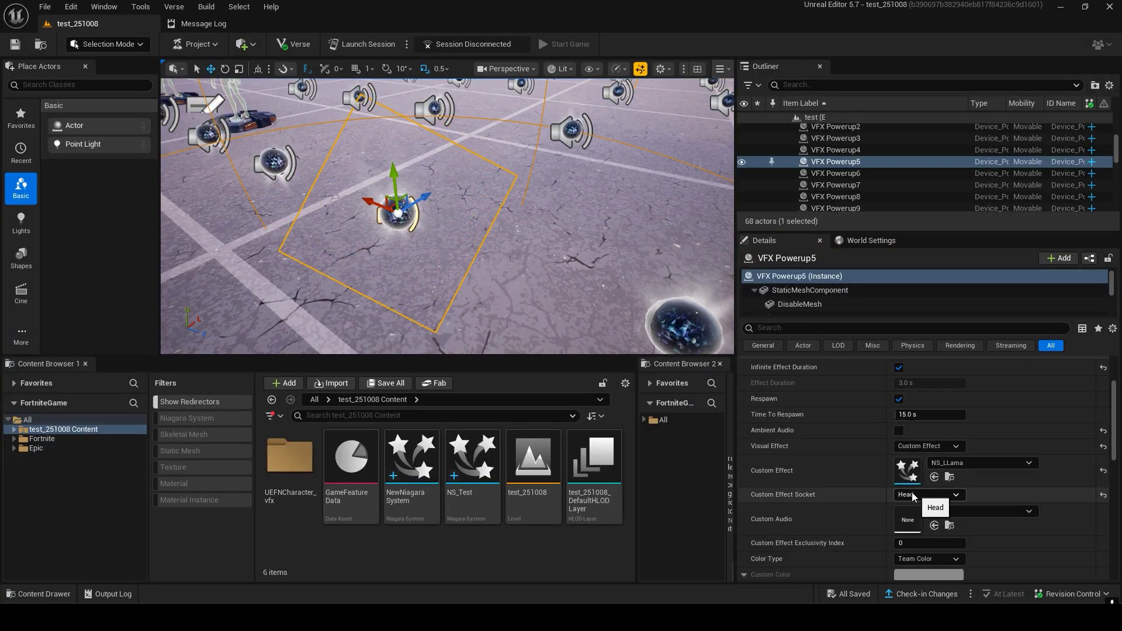
double_click(907, 469)
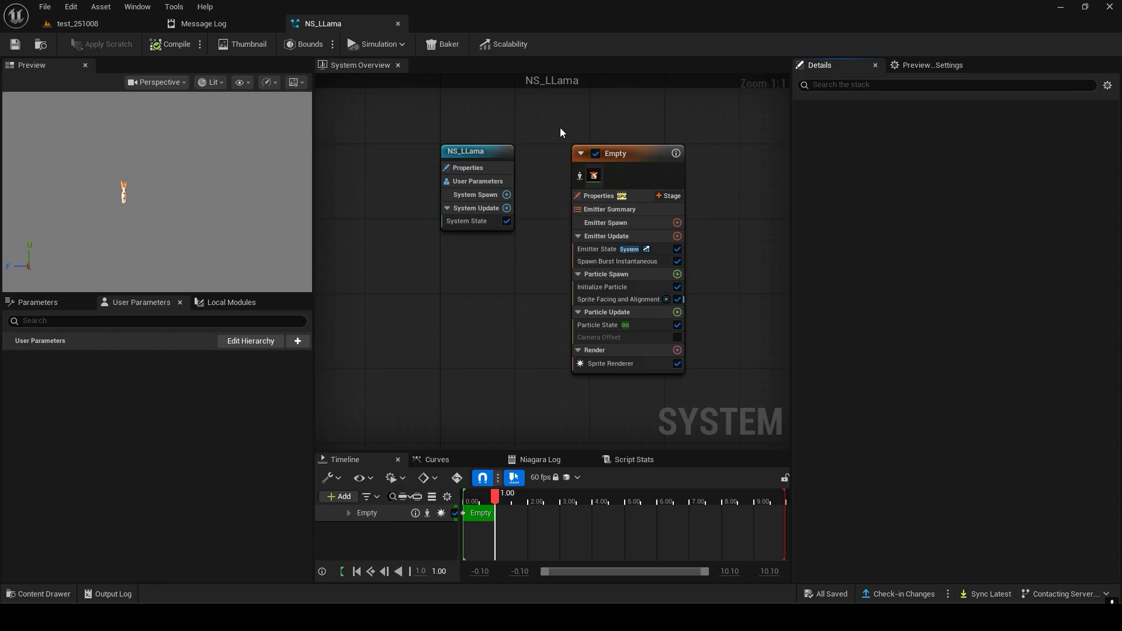
scroll(667, 263, up, 2)
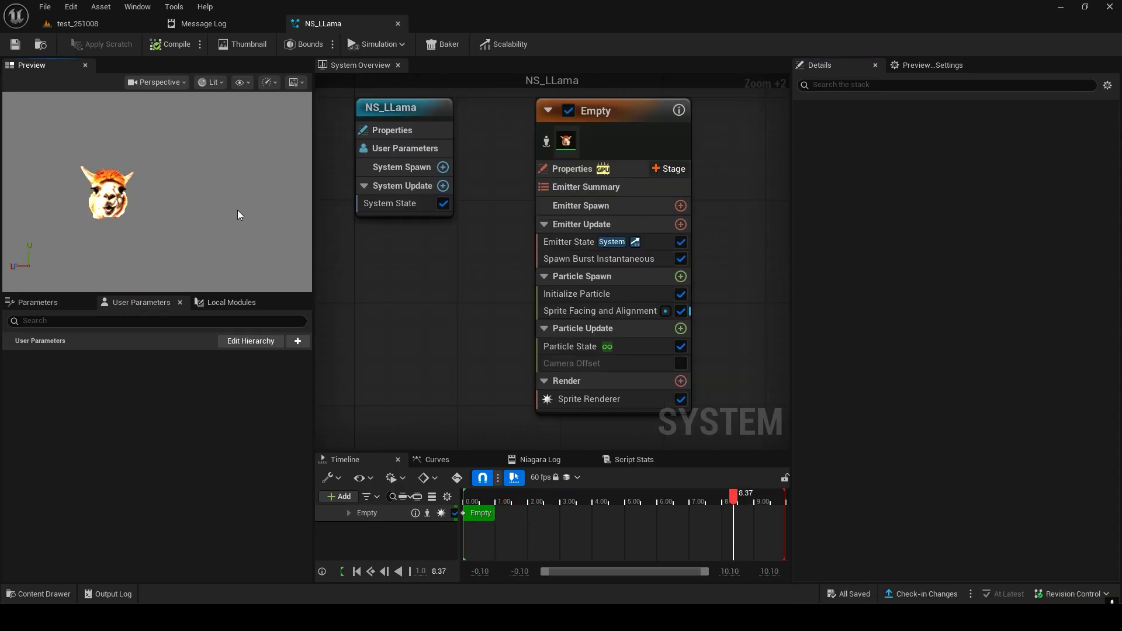
click(613, 398)
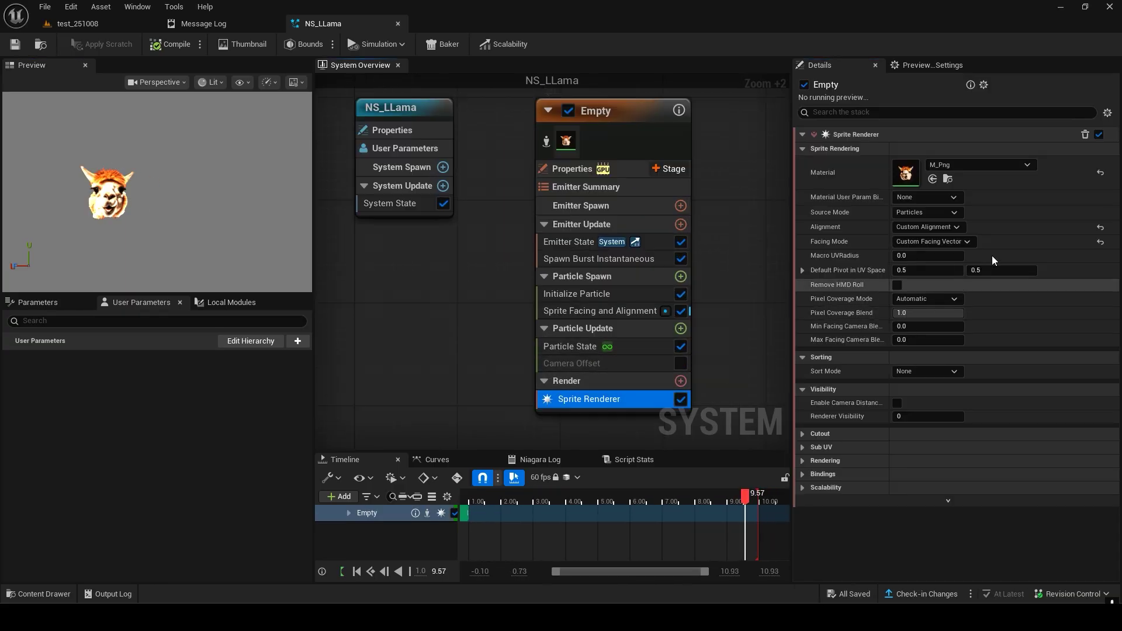
Locate the renderer's M_Png material in the project and create a material instance of it named MI_Png_Inst222.
click(947, 178)
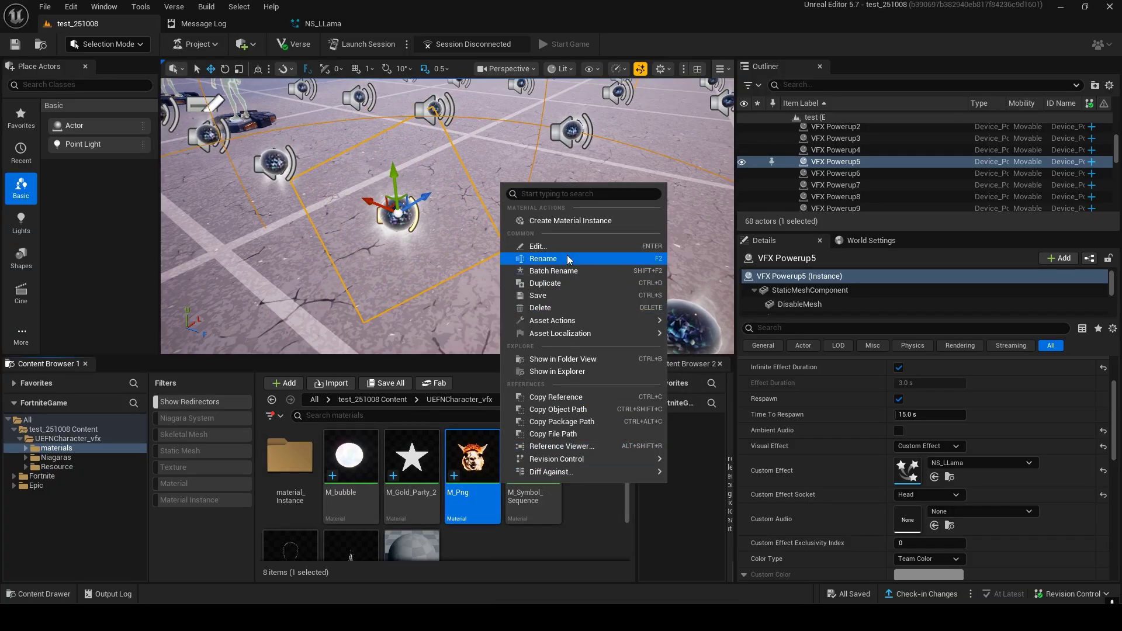
click(570, 221)
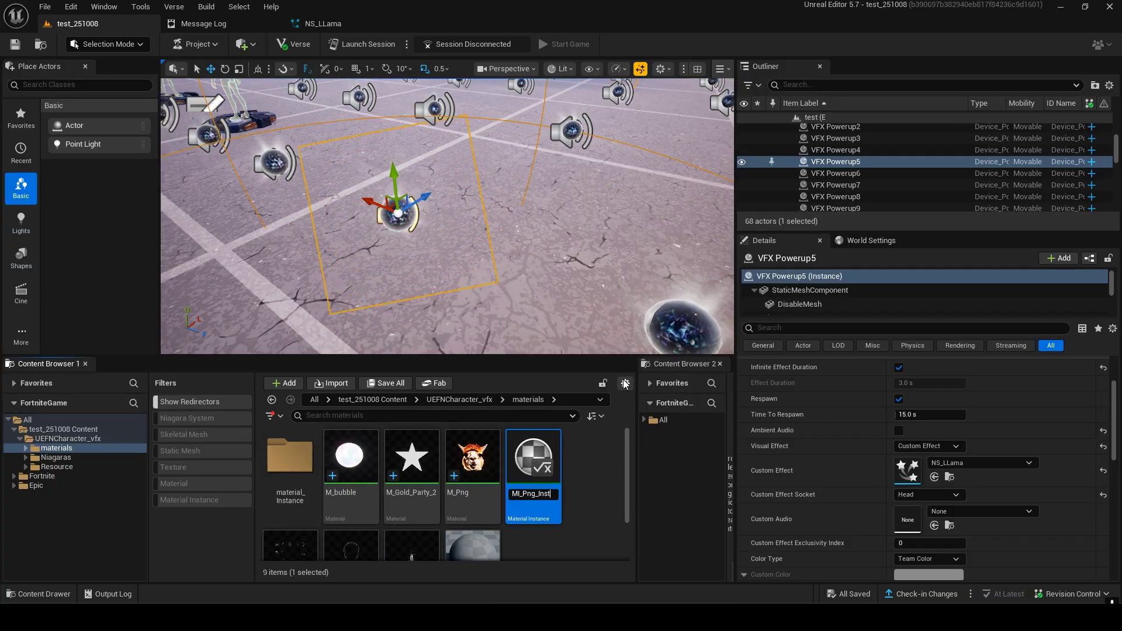
text(222)
key(Return)
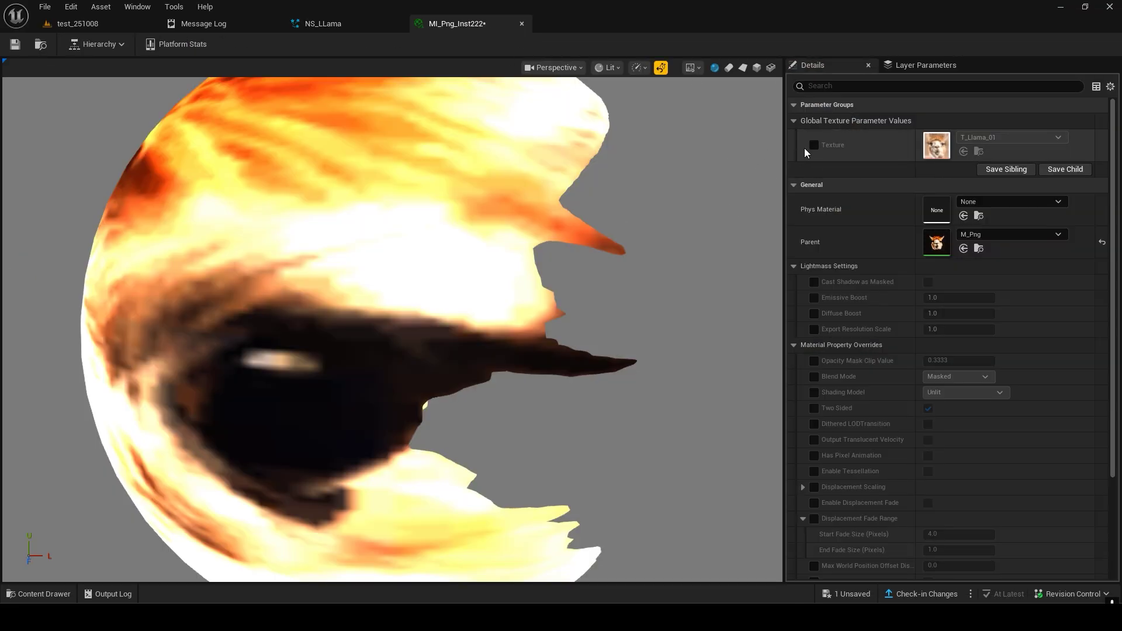
Override the Texture parameter of MI_Png_Inst222 with the pizza texture T_FoodIcon_69 and save the instance.
click(999, 138)
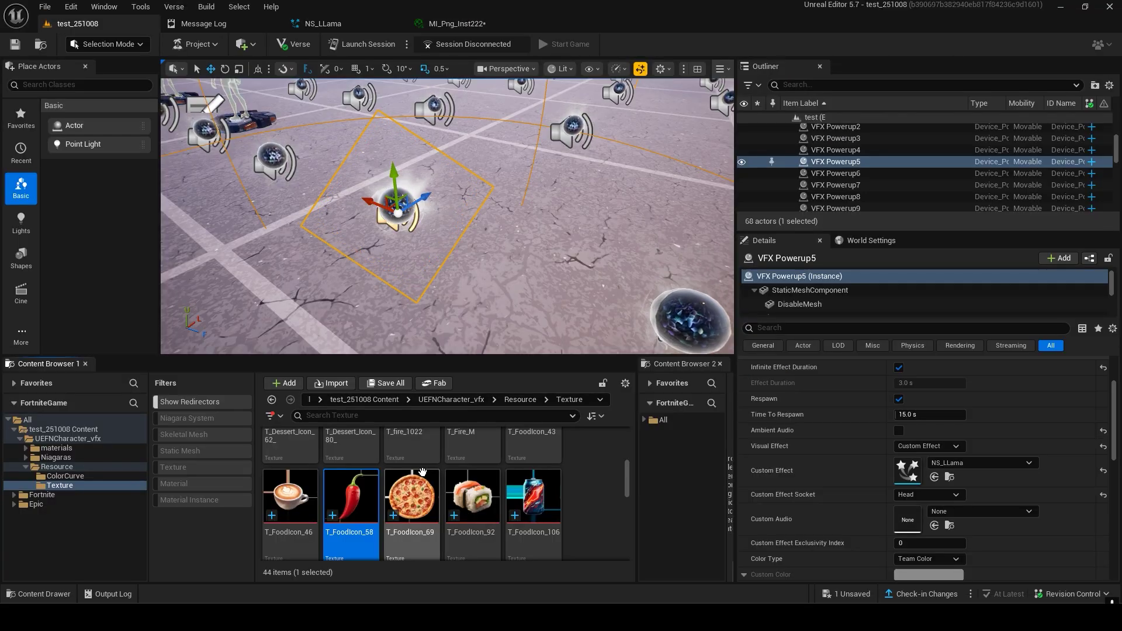
click(469, 29)
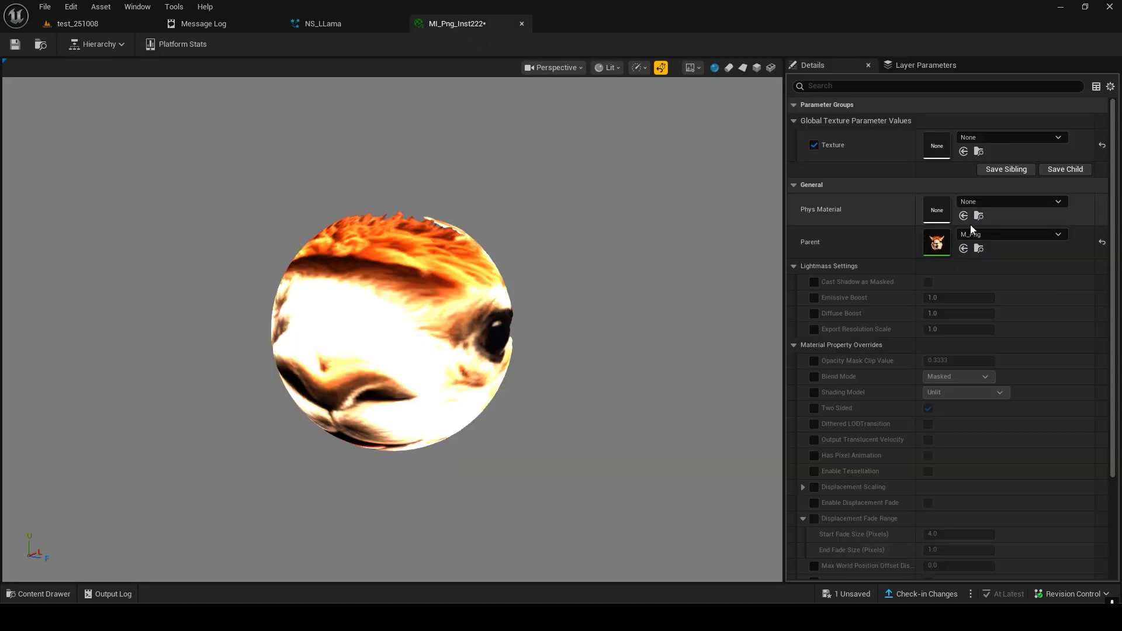
click(964, 152)
scroll(473, 406, down, 3)
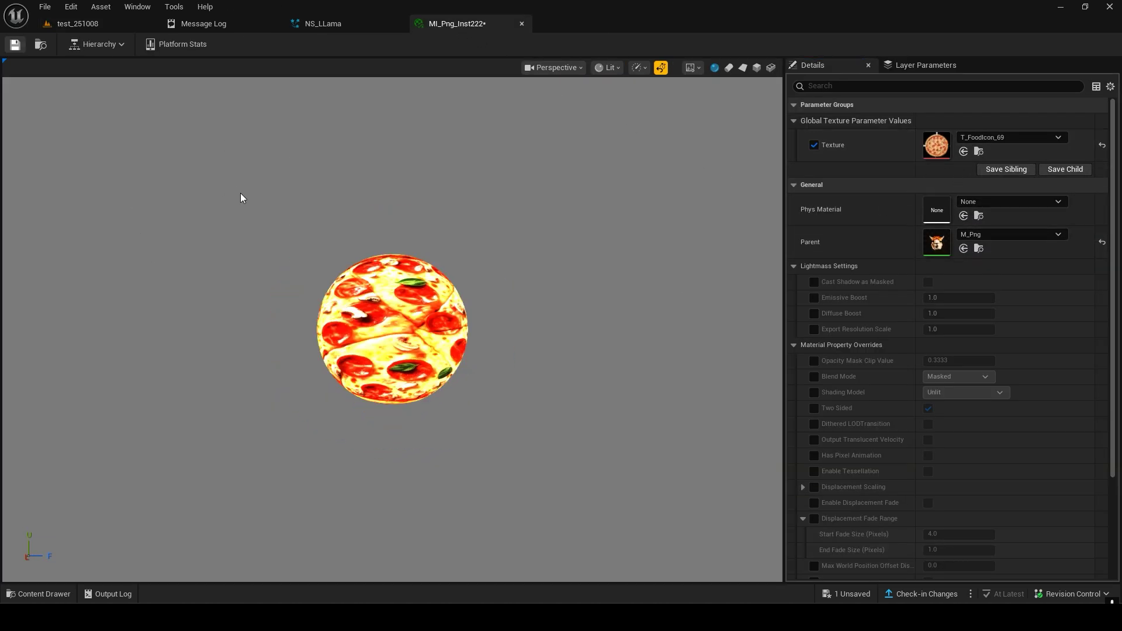
click(25, 47)
Assign MI_Png_Inst222 as the Sprite Renderer material of NS_LLama and save the effect.
click(434, 26)
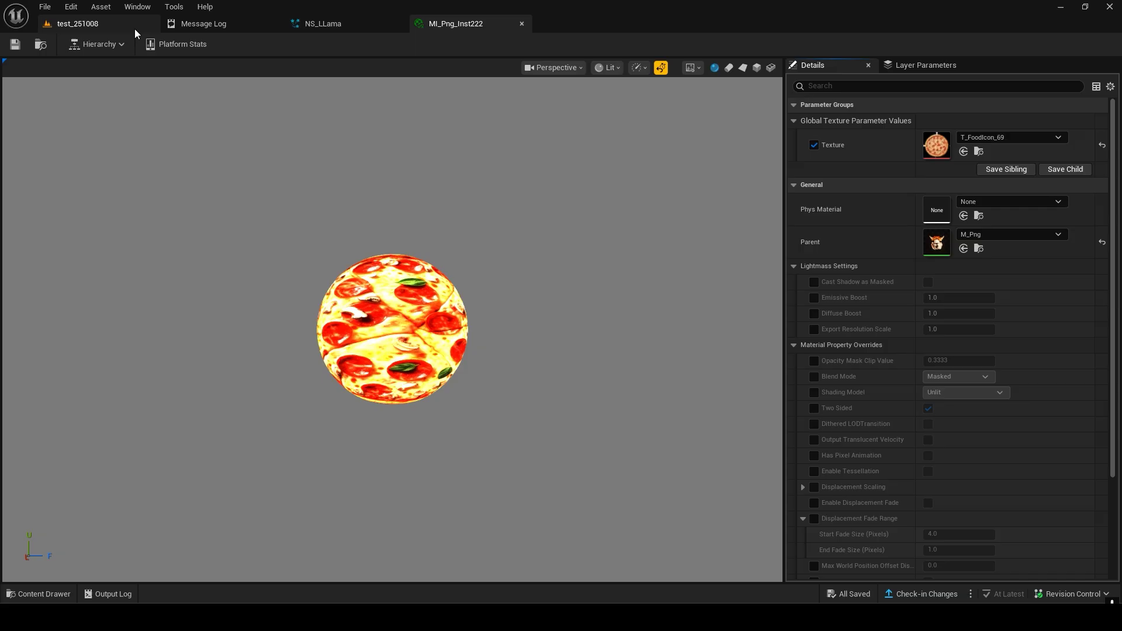
click(41, 45)
click(318, 25)
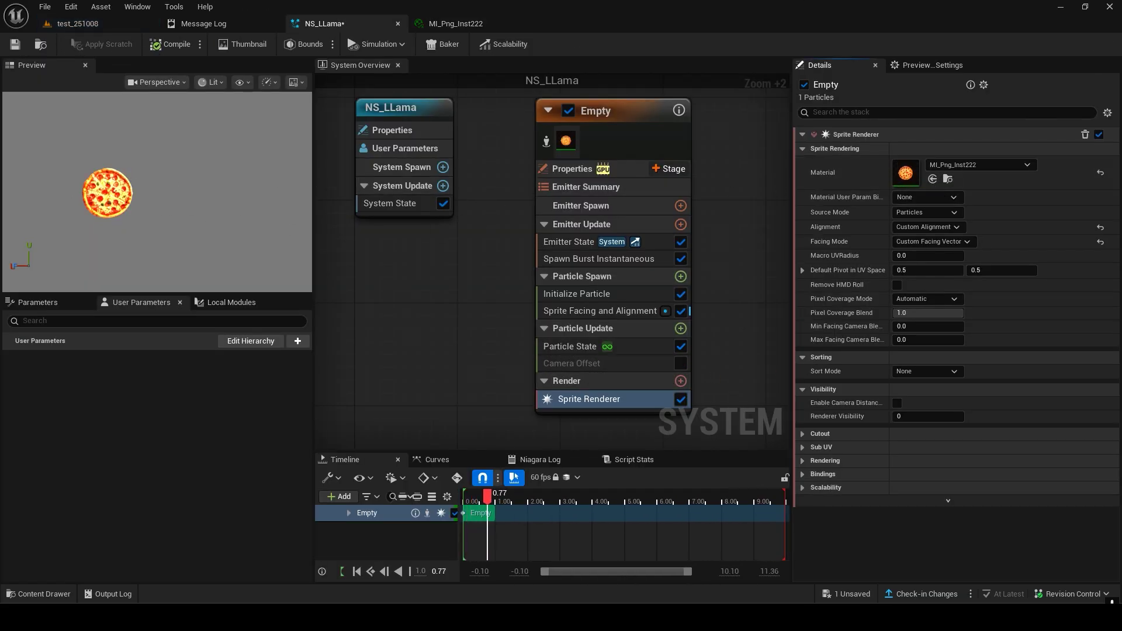
click(19, 47)
Launch a session from the test_251008 level and run among the powerups with the green firefly aura active.
click(81, 26)
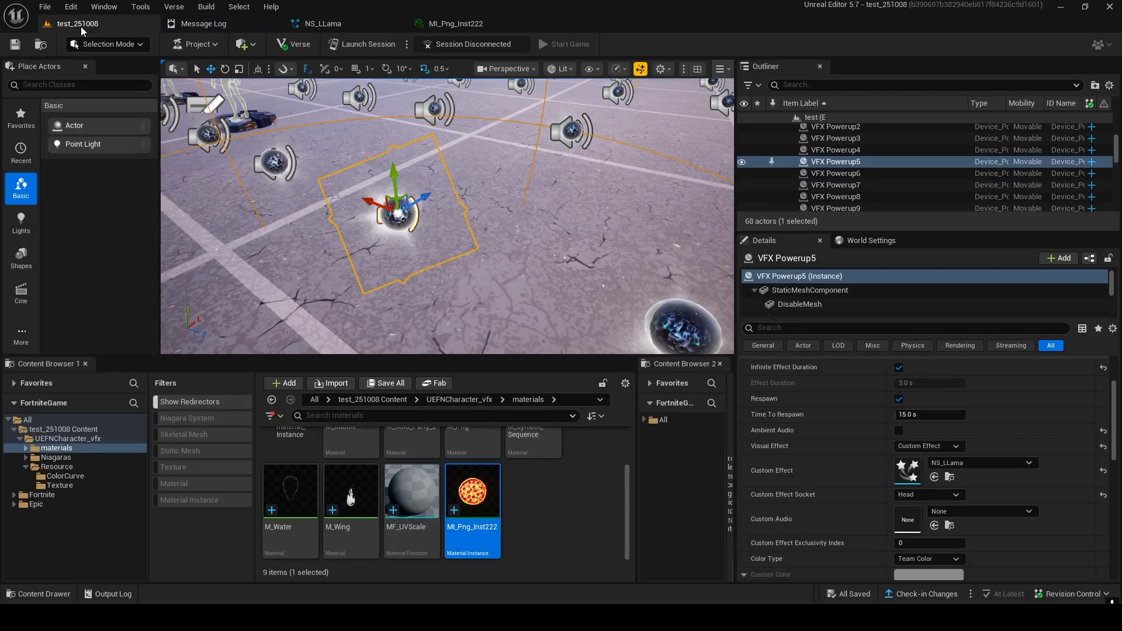
click(347, 45)
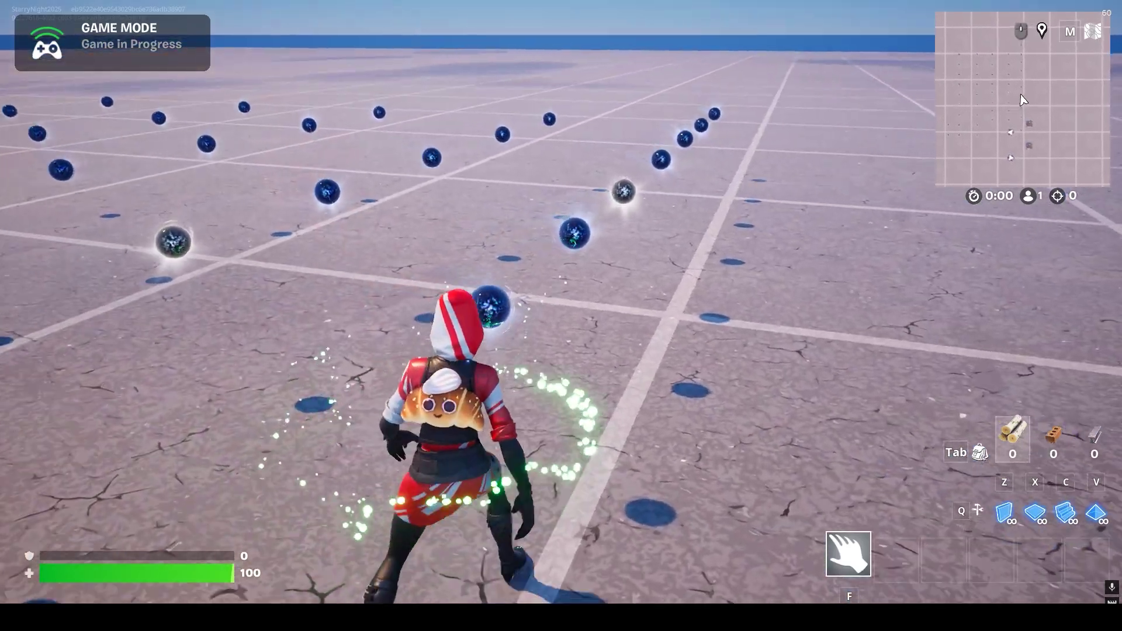
key(w)
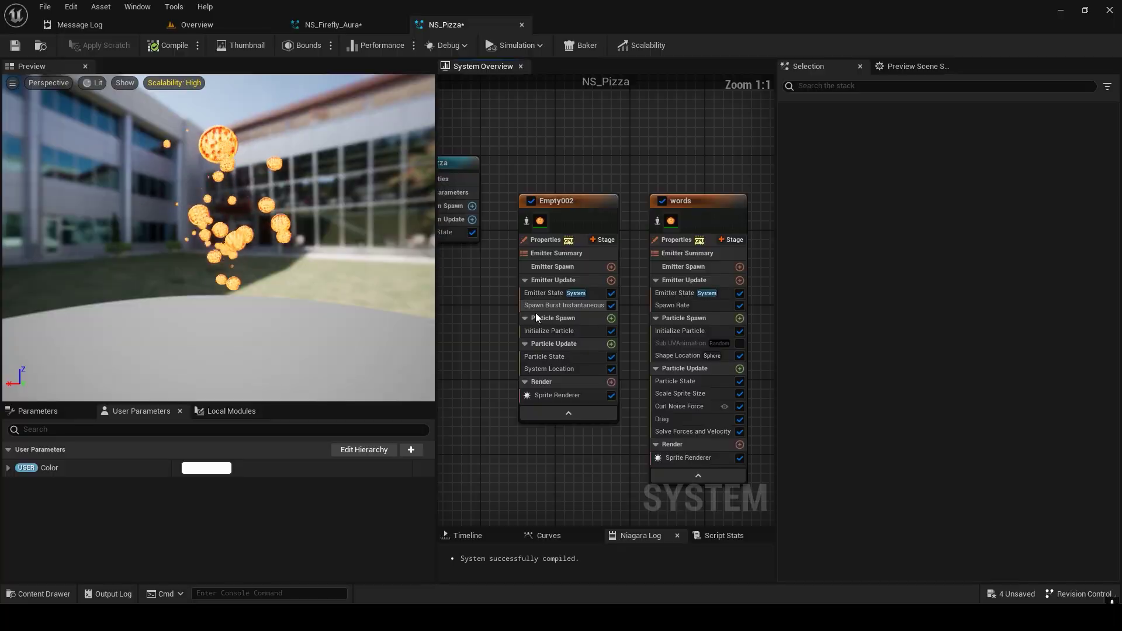
Switch to Unreal Engine and change the Color Mode in Initialize Particle of NS_Pizza's Empty002 emitter.
click(547, 330)
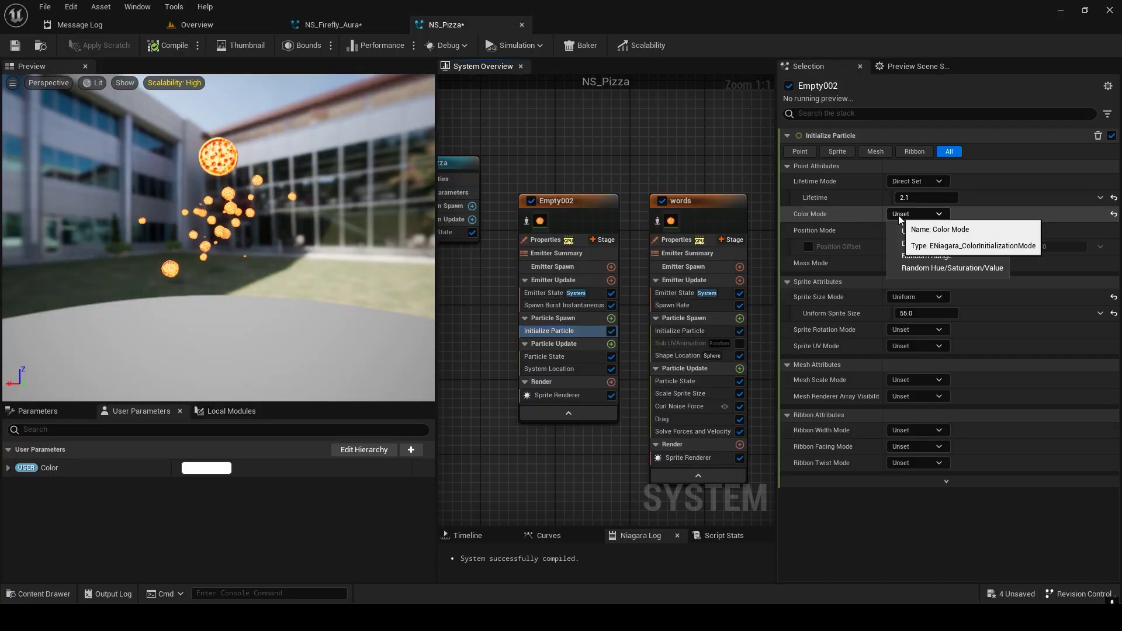
click(915, 244)
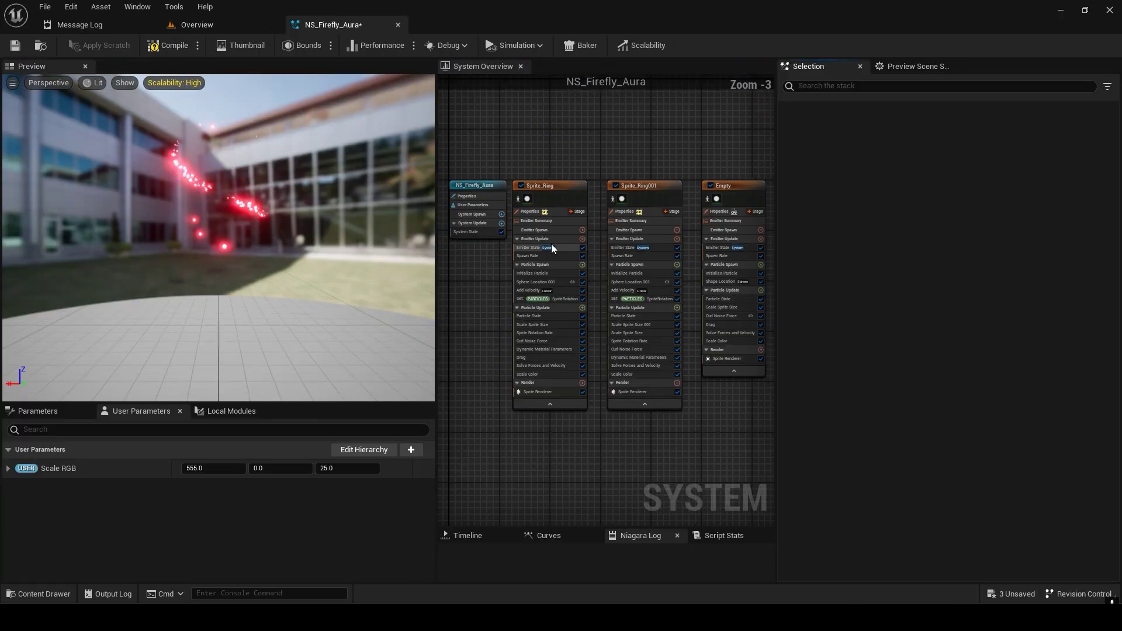
Set the Scale RGB parameter of NS_Firefly_Aura to 0, 5555, 25, and return its Y value to 0.
right_drag(551, 244, 561, 243)
drag(198, 244, 202, 293)
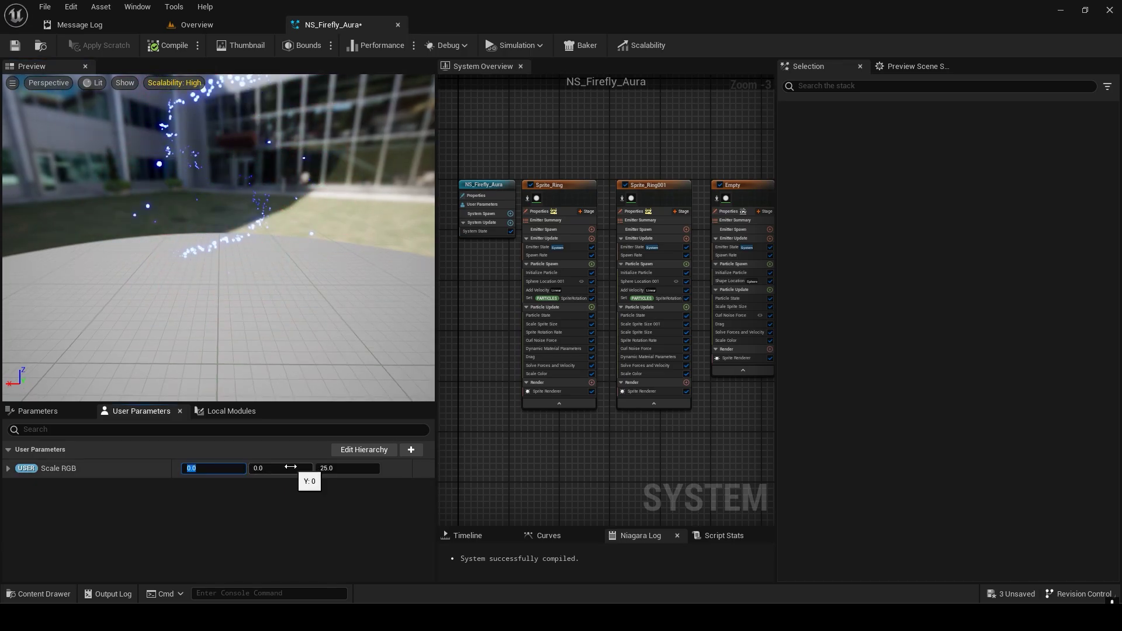
text(5555)
key(Return)
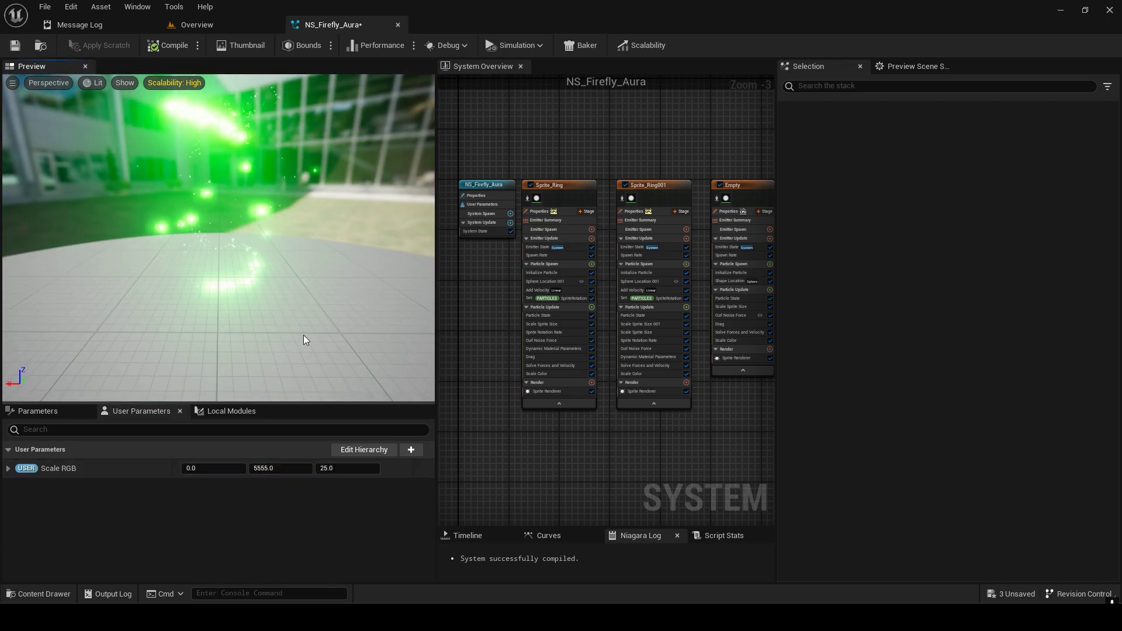
click(275, 468)
text(0)
key(Return)
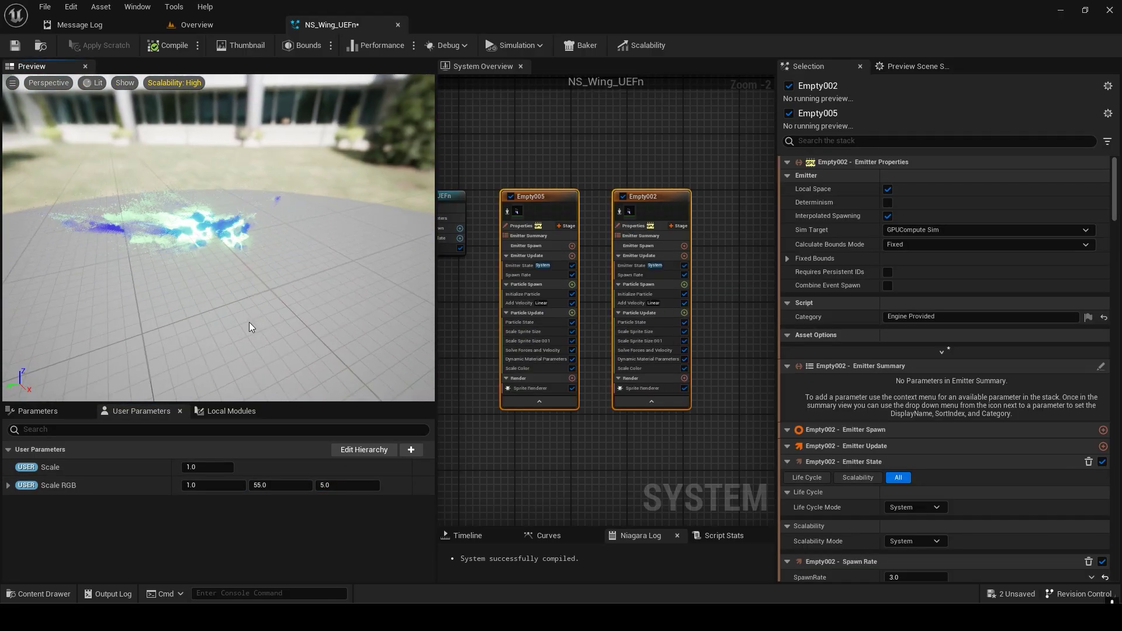
Set the Scale RGB parameter of NS_Wing_UEFn to 0 in Y and 55 in Z.
click(261, 485)
text(0)
key(Return)
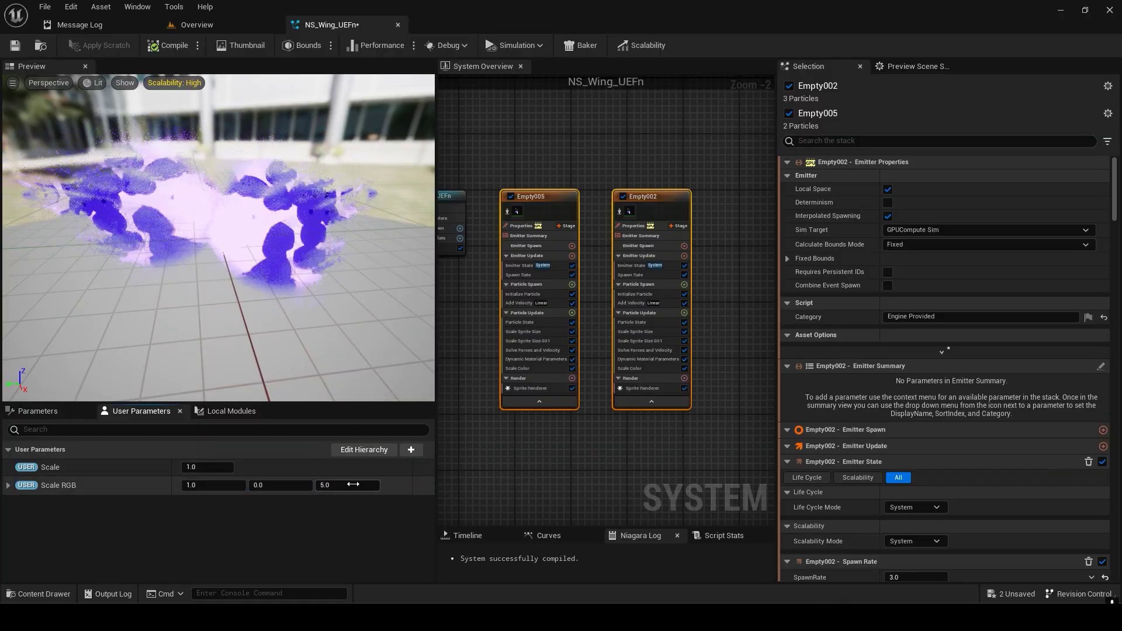
click(355, 485)
text(55)
click(310, 517)
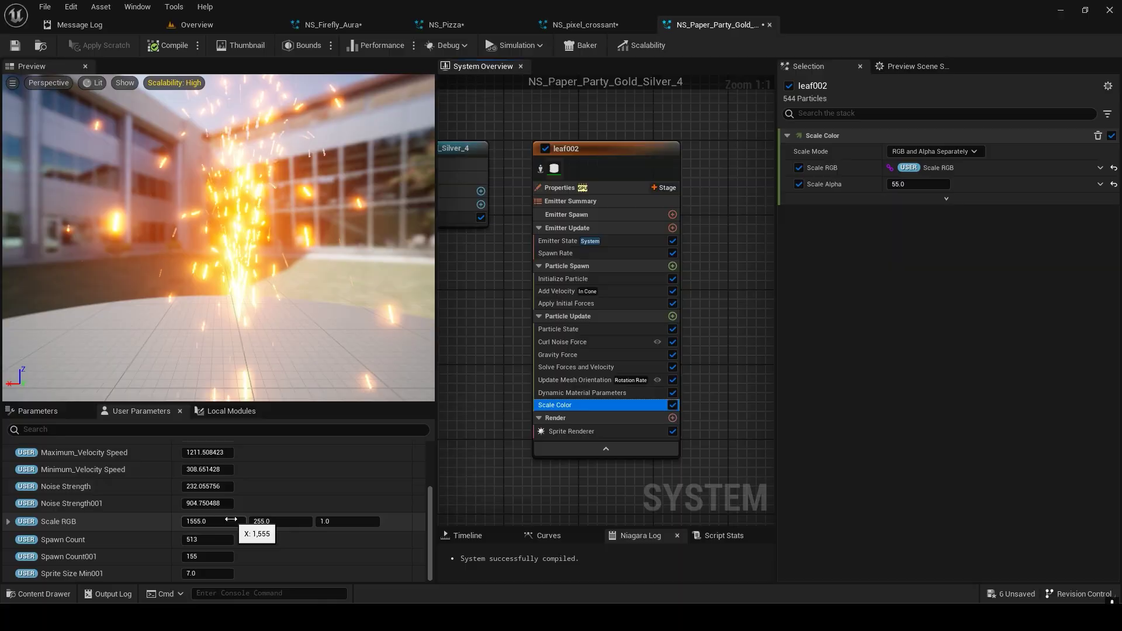
Recolor NS_Paper_Party_Gold_Silver_4 by trying 0 as the Scale RGB X value, and settle on 2555.
click(231, 519)
text(0)
key(Return)
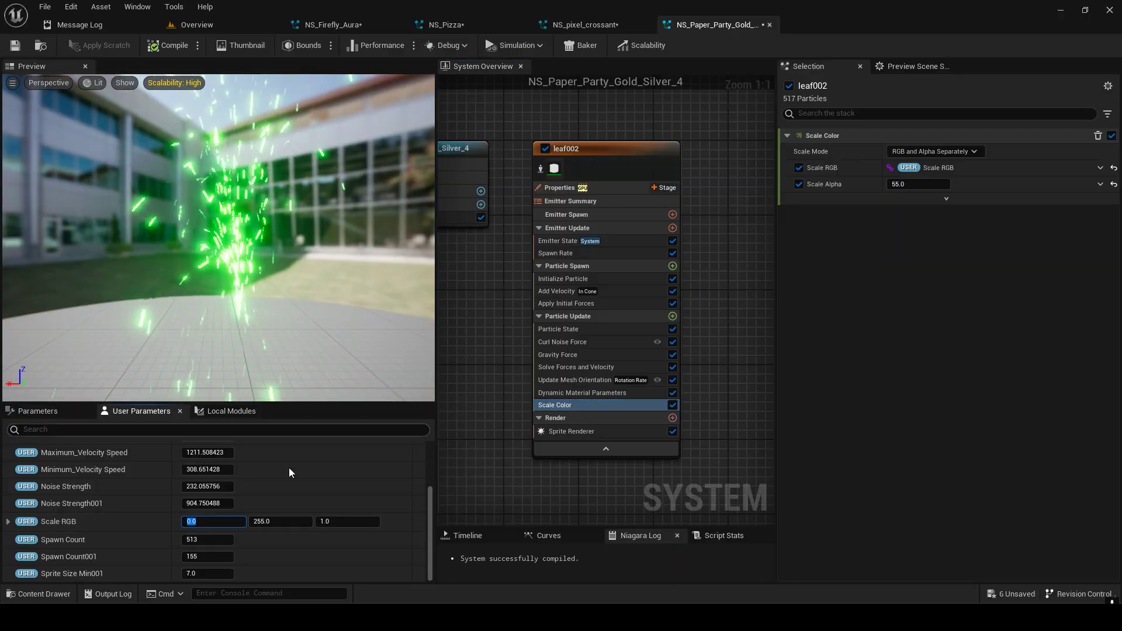
text(2555)
key(Return)
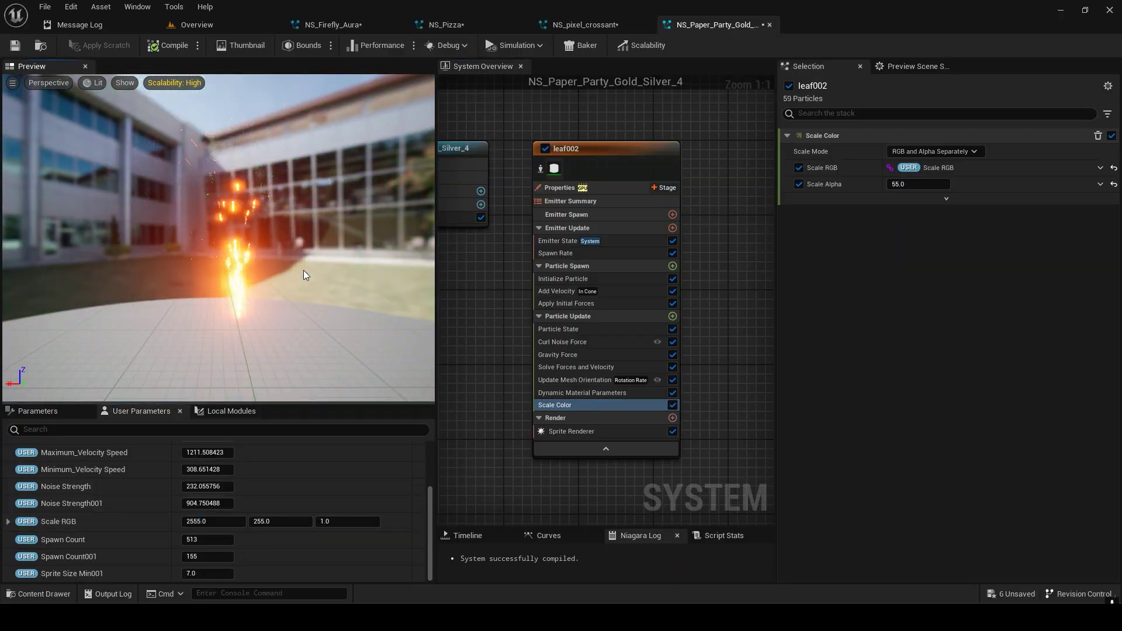
Return to the Overview level and compare all effects in the Shader Complexity and Lit view modes.
click(237, 23)
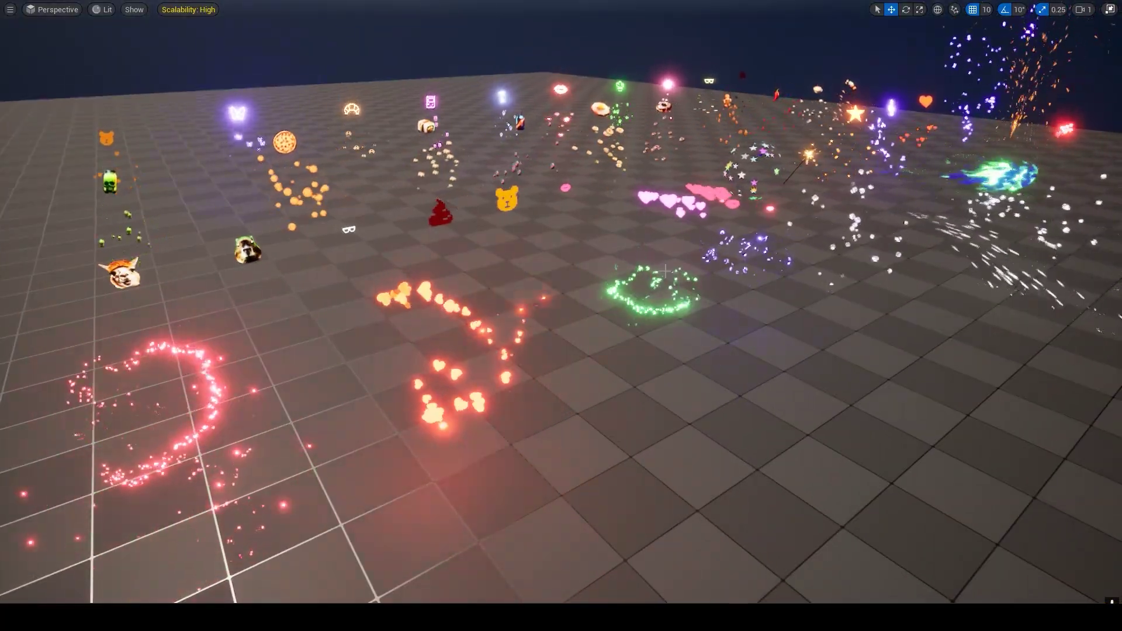
key(alt+8)
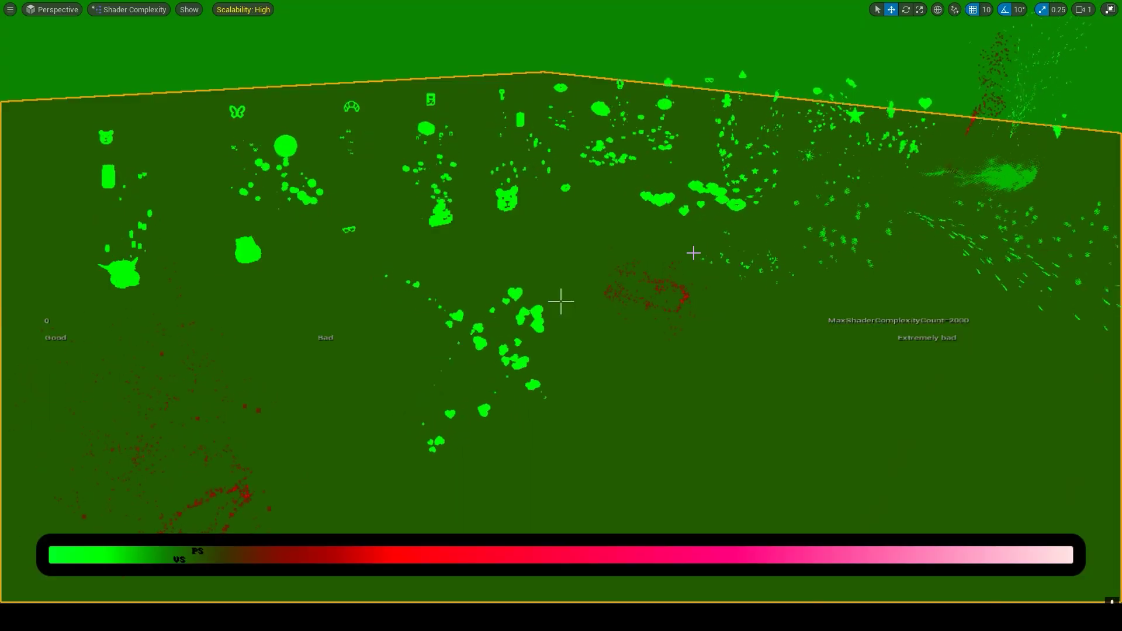
key(alt+4)
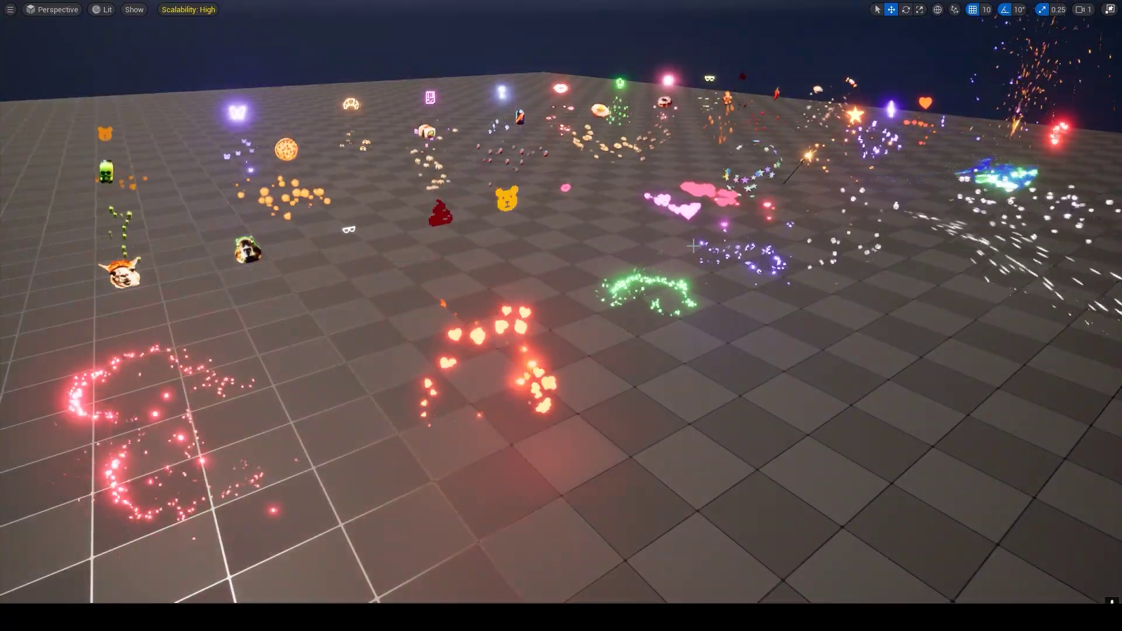
key(alt+8)
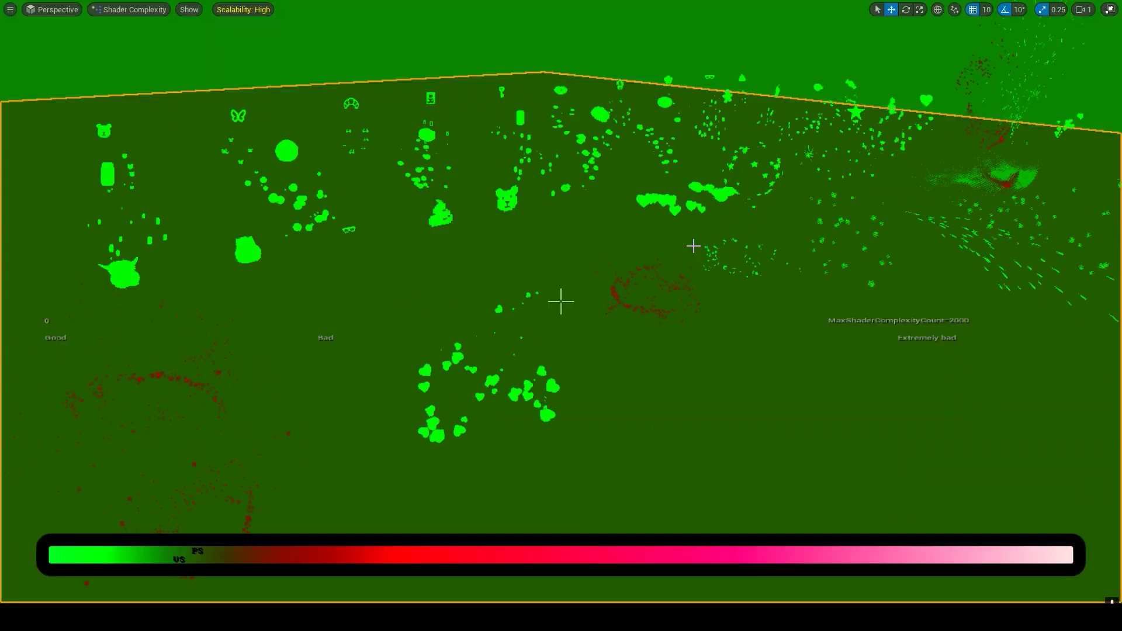
key(alt+4)
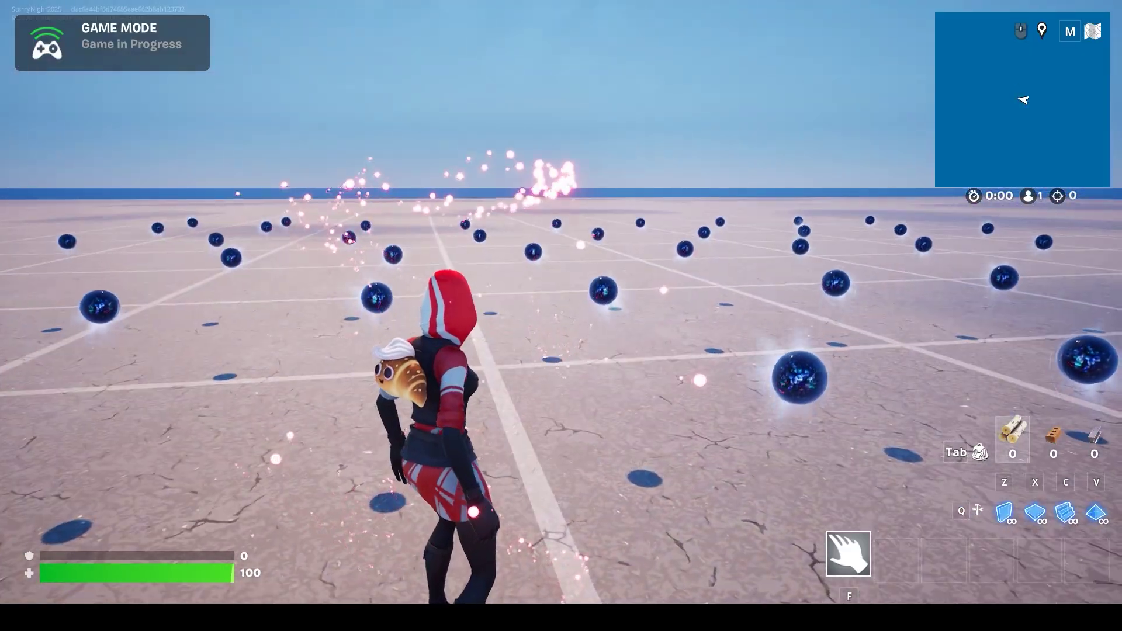
Run through the powerups in-game to preview the orange bear effect.
key(w)
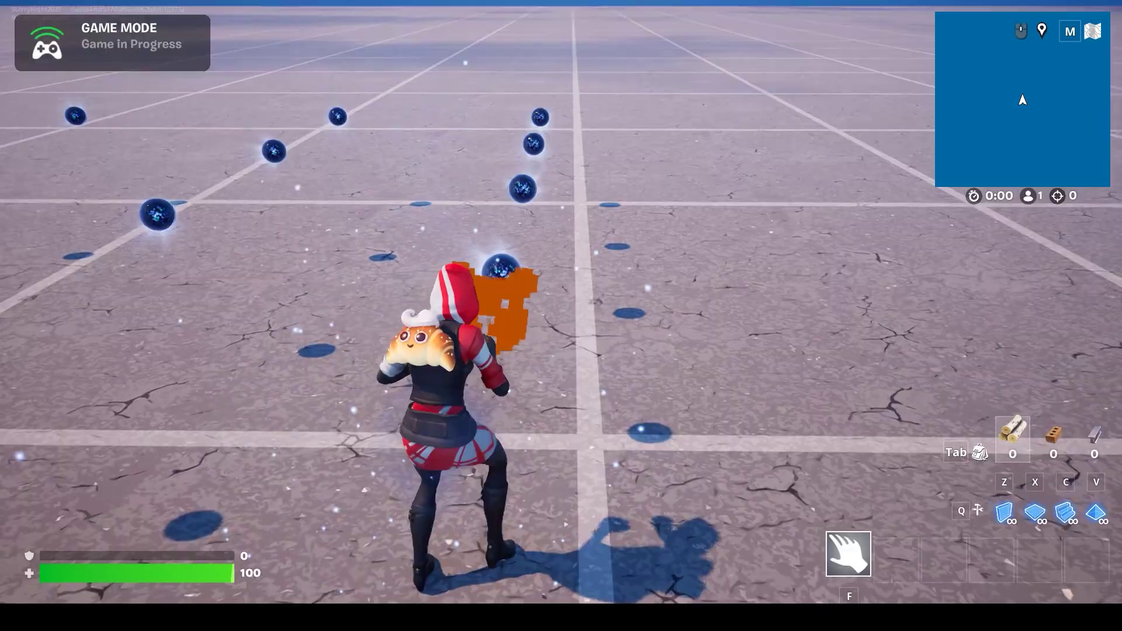